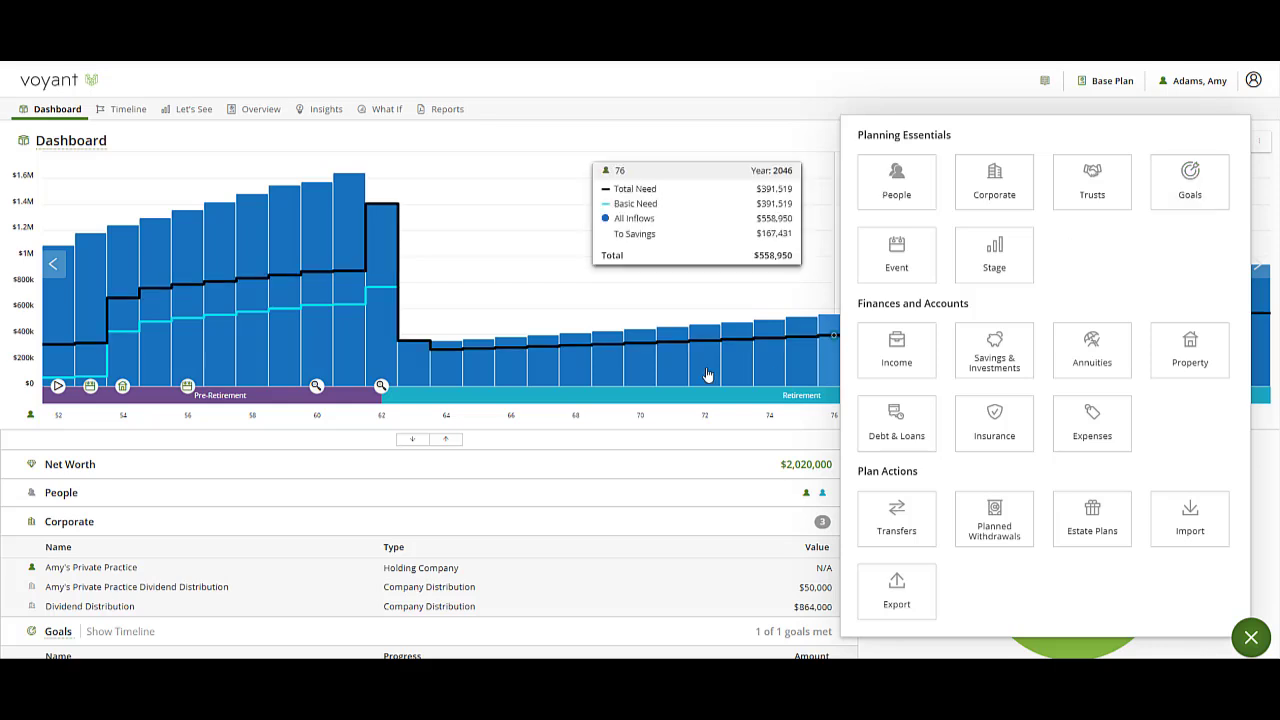
- Add a new Buy Property goal to the plan and set its asset type to Rental Property
scroll(494, 423, "down", 2)
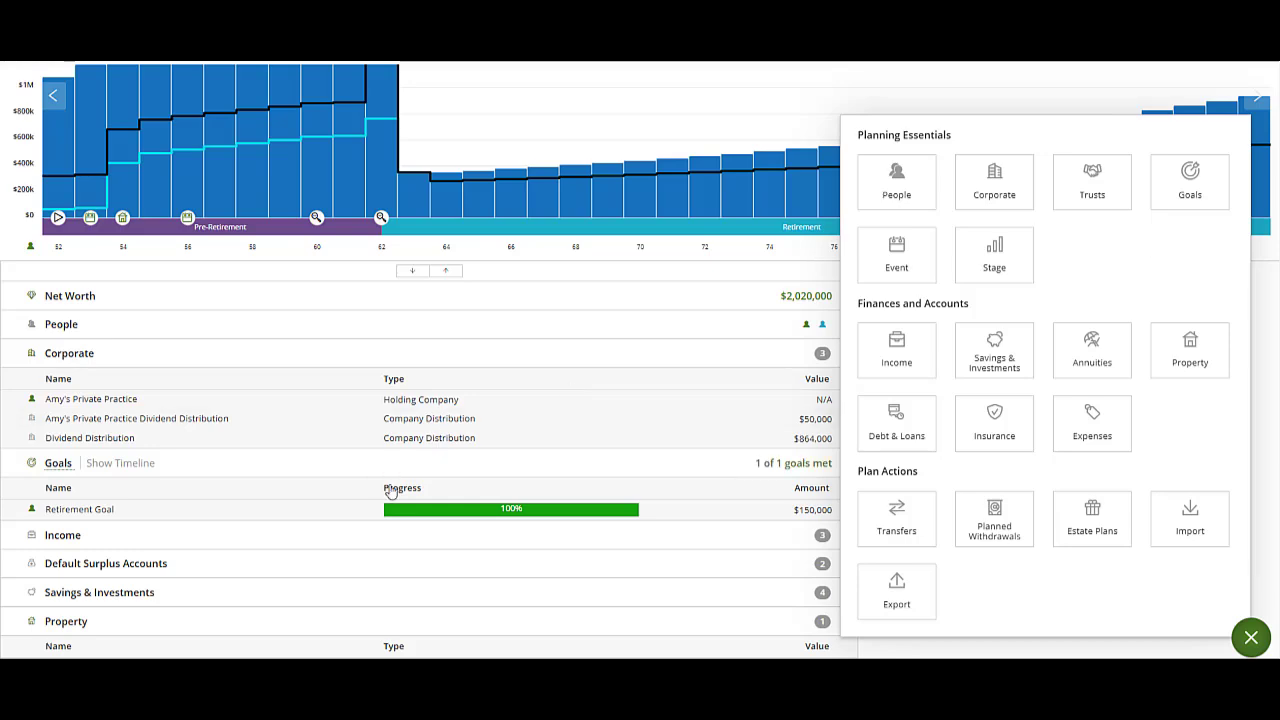
left_click(1182, 205)
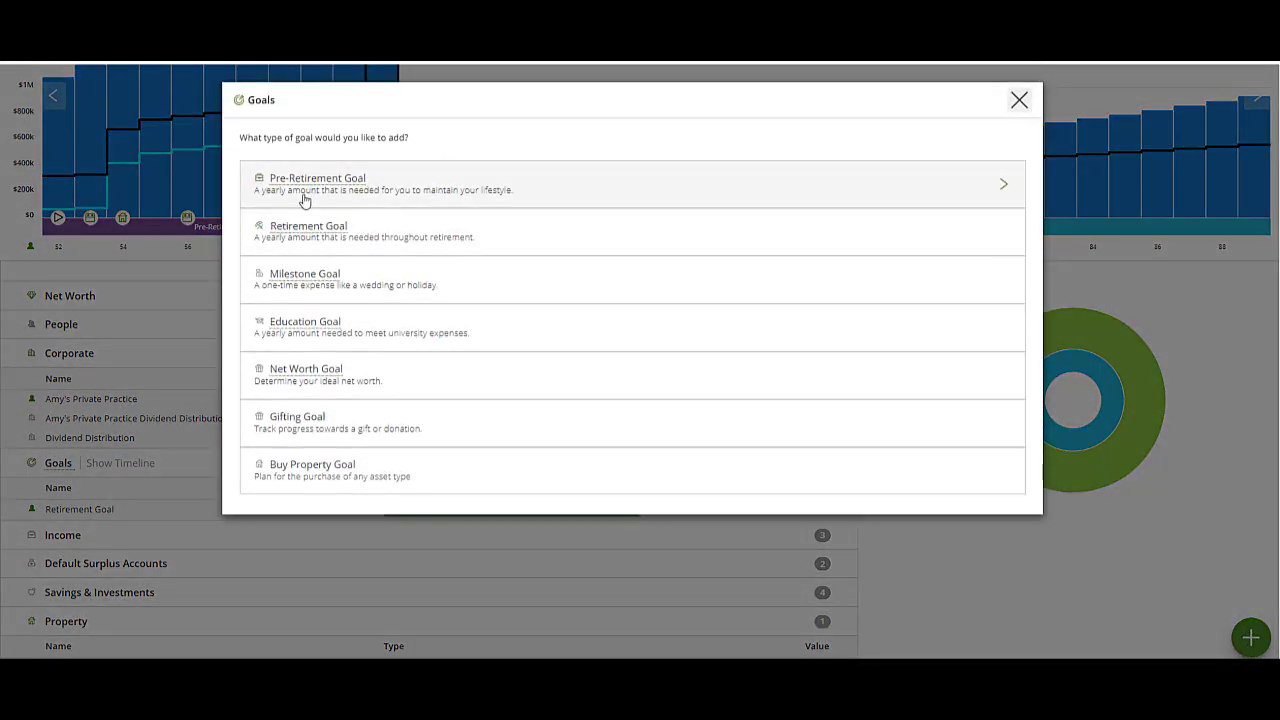
left_click(361, 474)
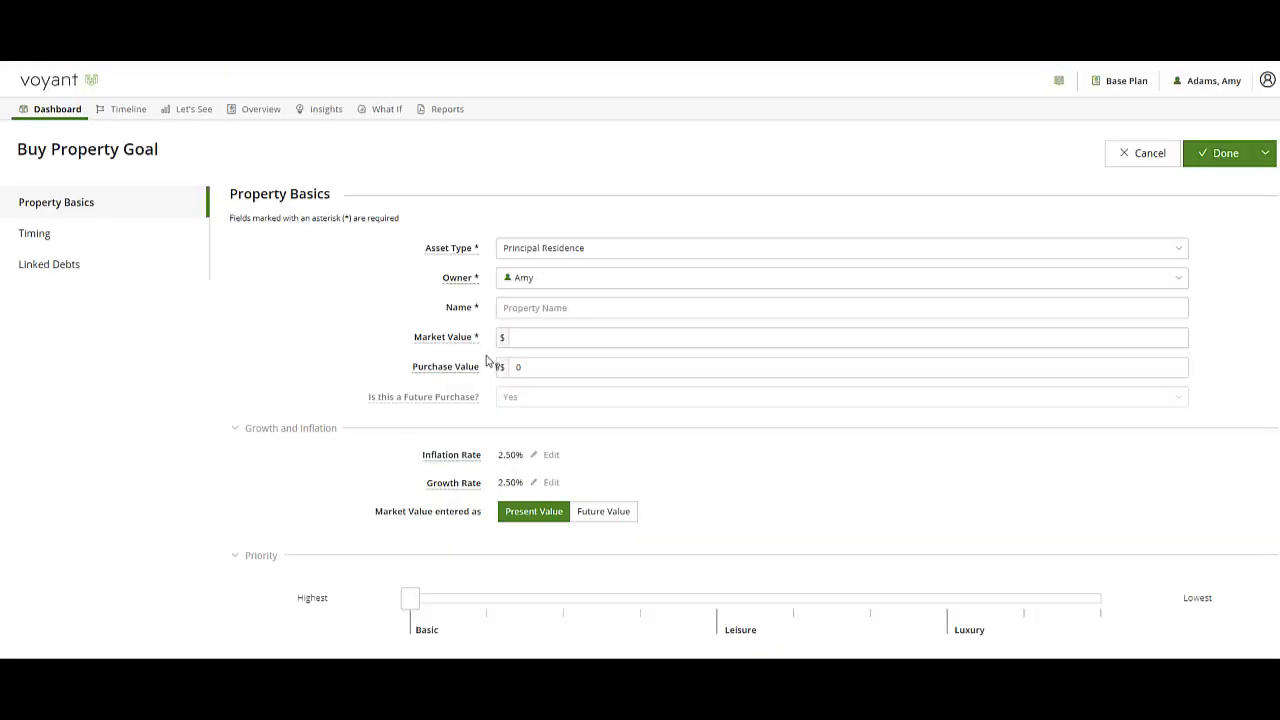
left_click(588, 249)
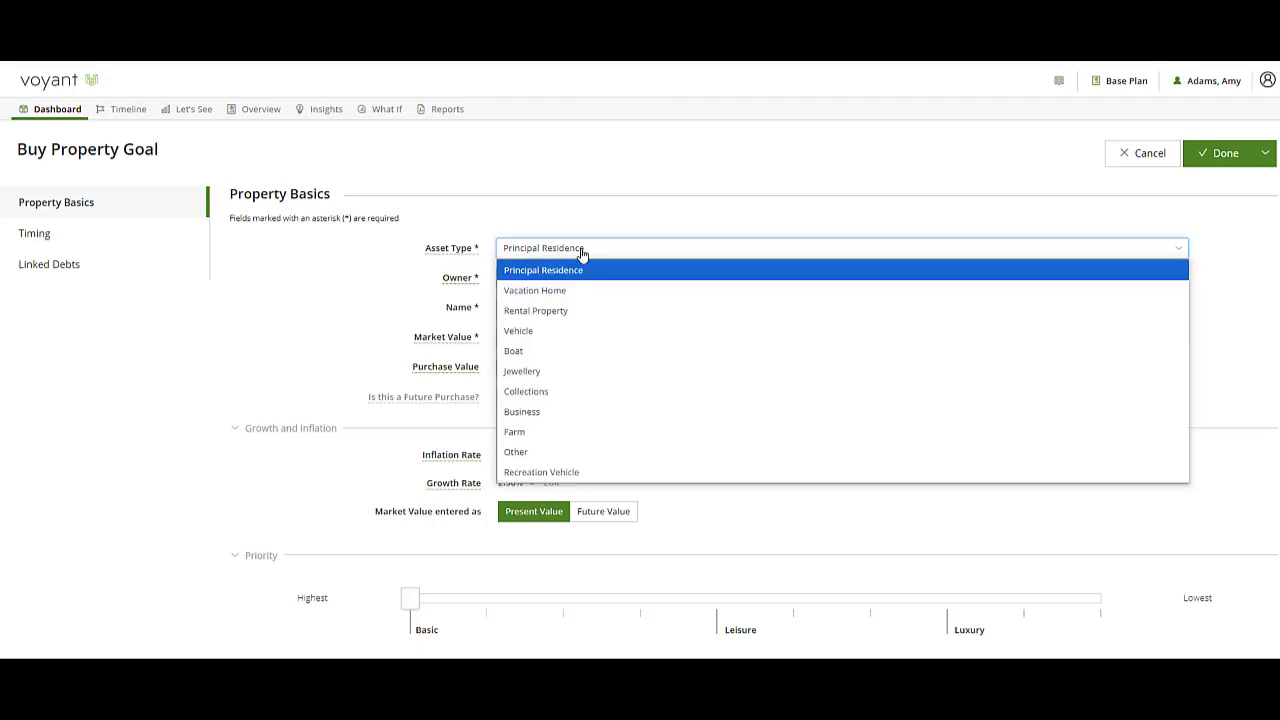
left_click(542, 309)
- Name the property "Rental property 1" and set its market value and purchase value to $650,000 each
left_click(542, 308)
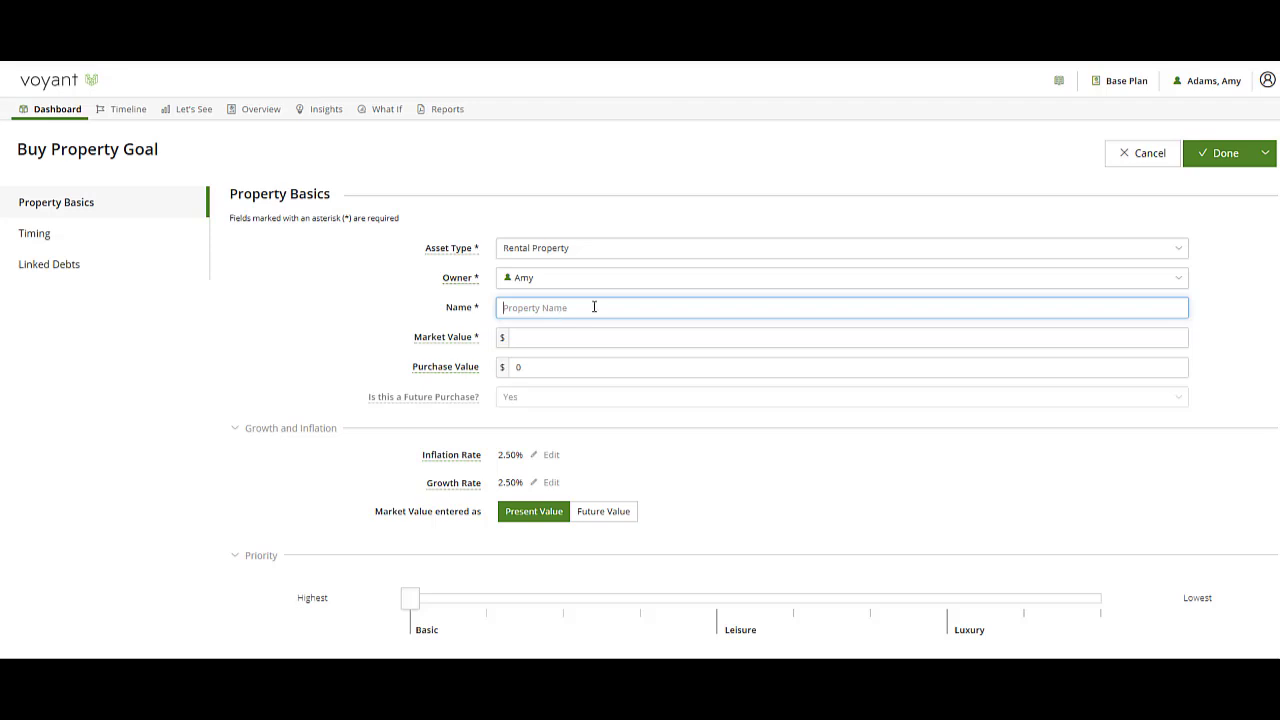
type("Rental property 1")
key("Tab")
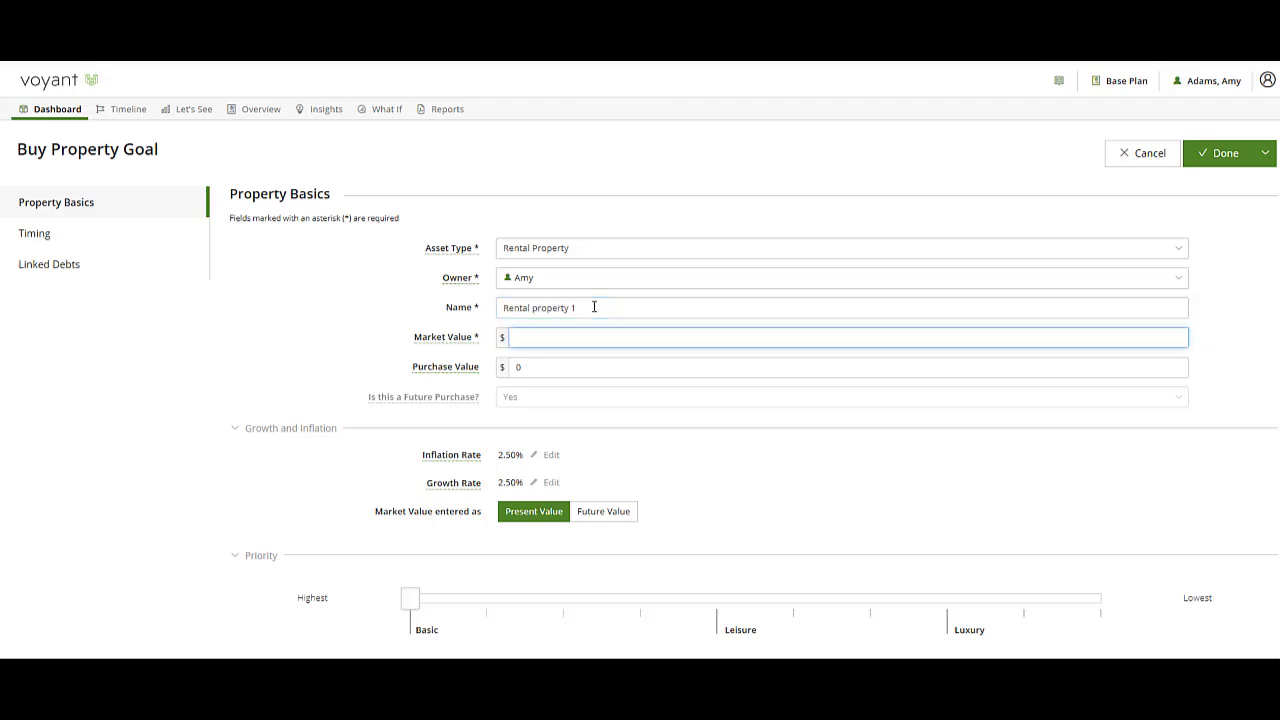
type("65,000")
left_click(552, 362)
type("65,00")
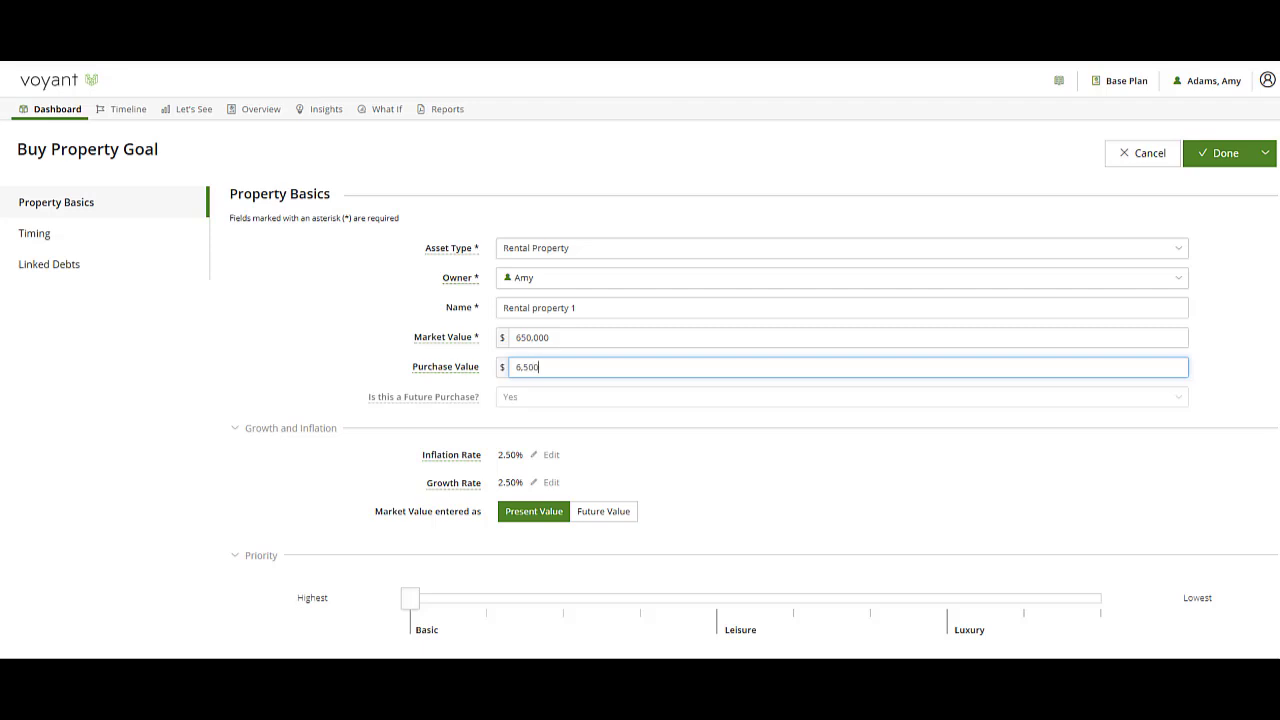
type("0")
- Switch the market value entry to Future Value and back to Present Value
left_click(541, 339)
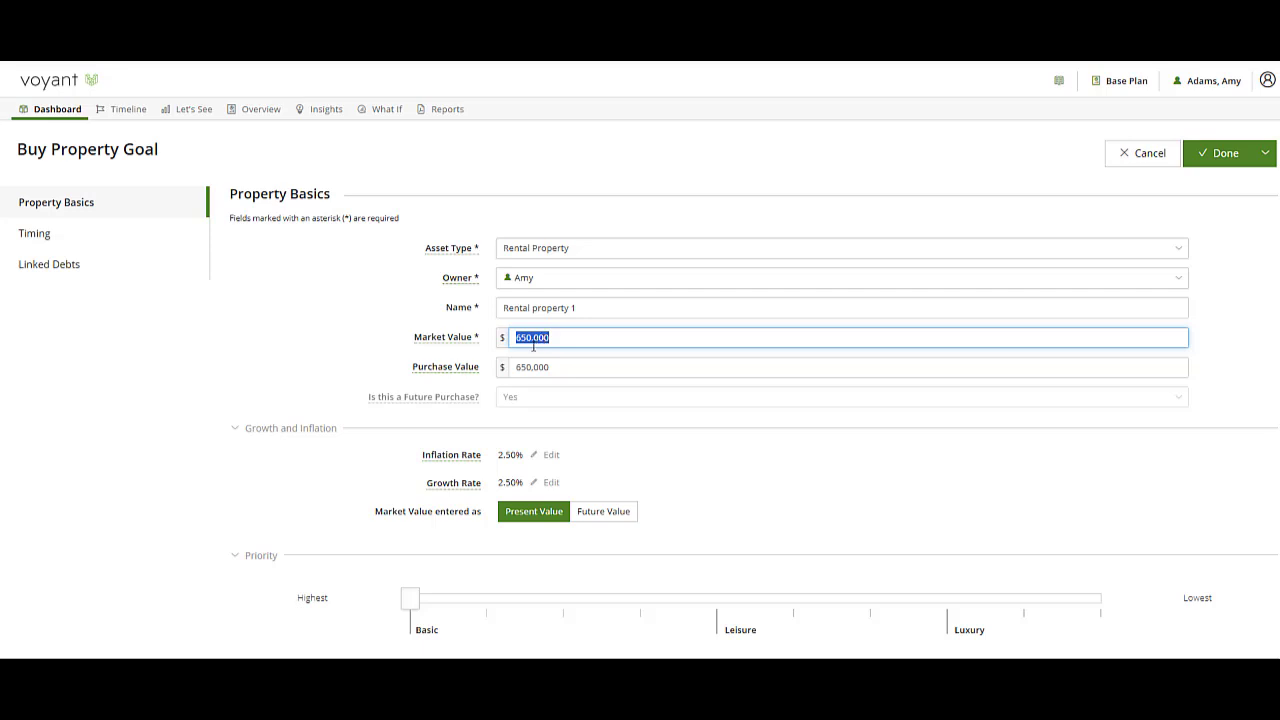
left_click(603, 518)
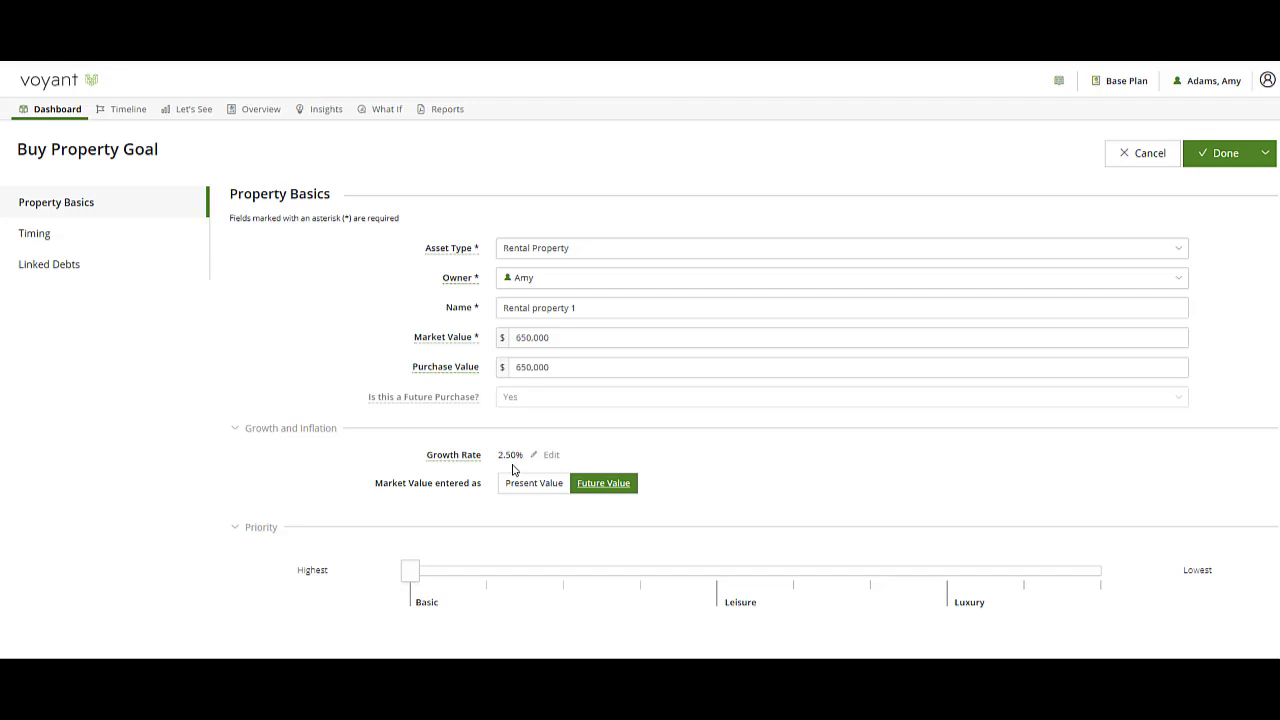
left_click(531, 489)
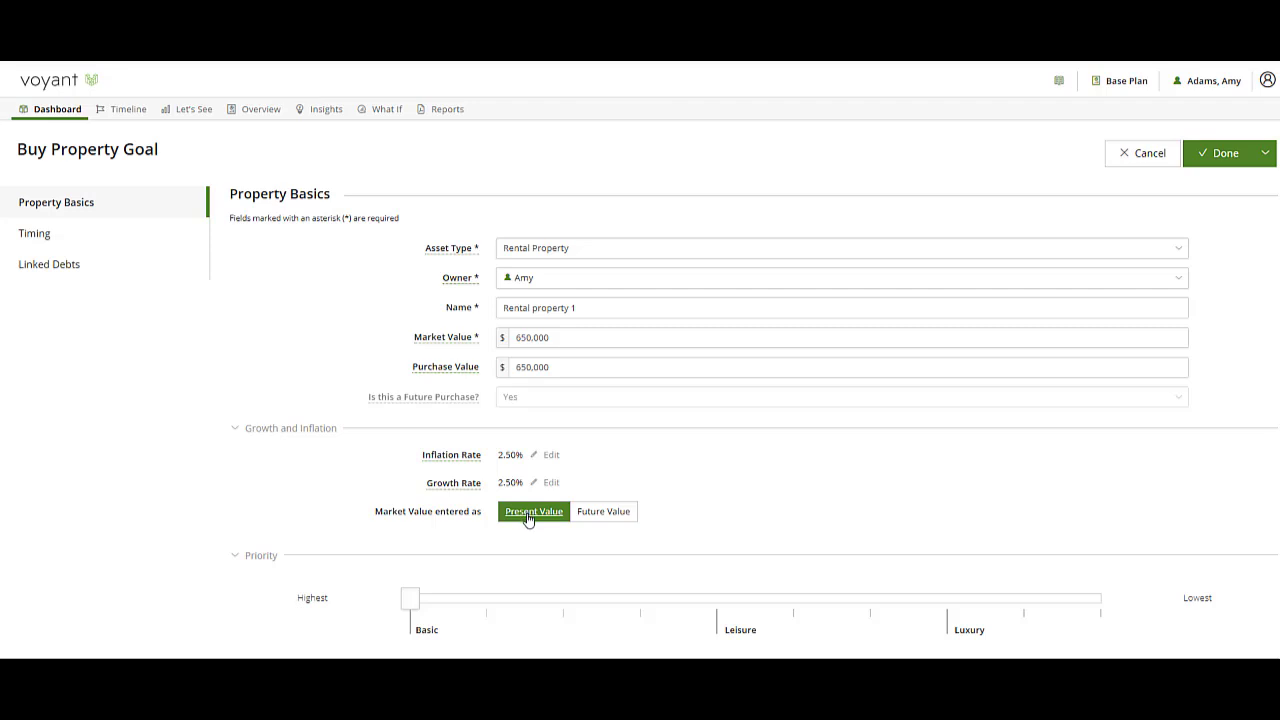
- Set the "Rental property purchase - 1" event at age 54 as the goal's buy event
left_click(40, 240)
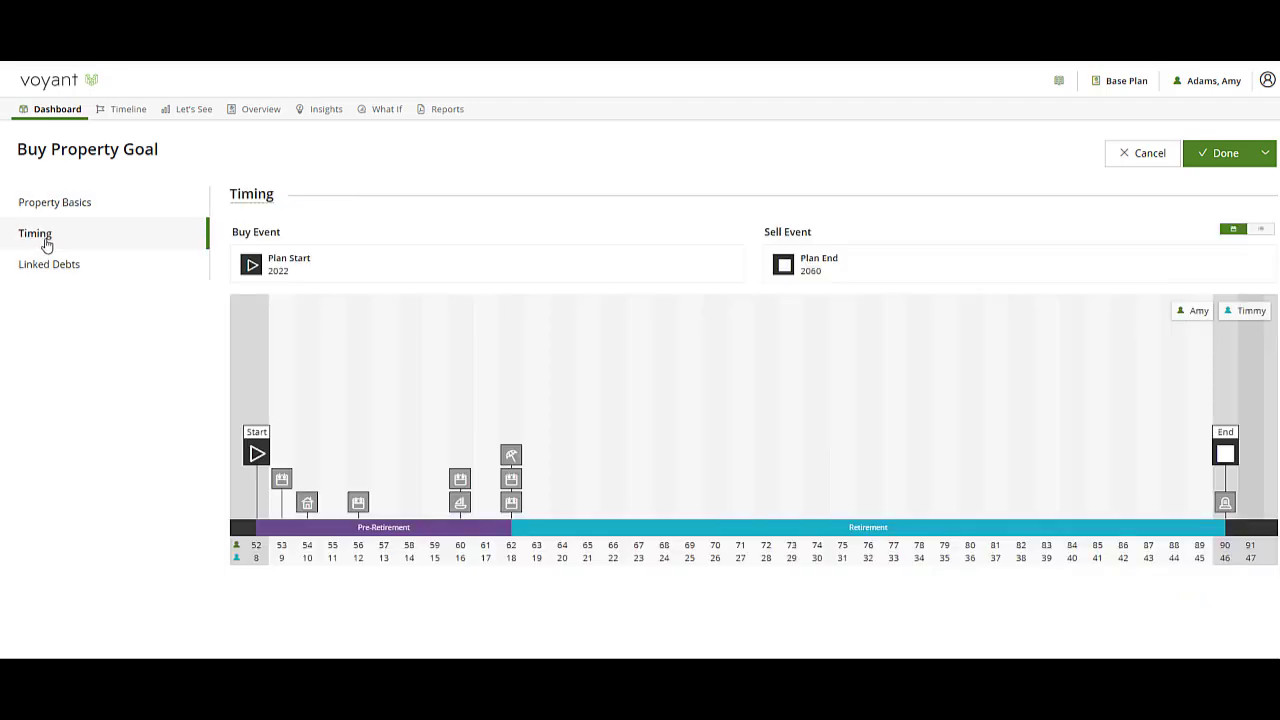
left_click(310, 505)
mouse_move(308, 475)
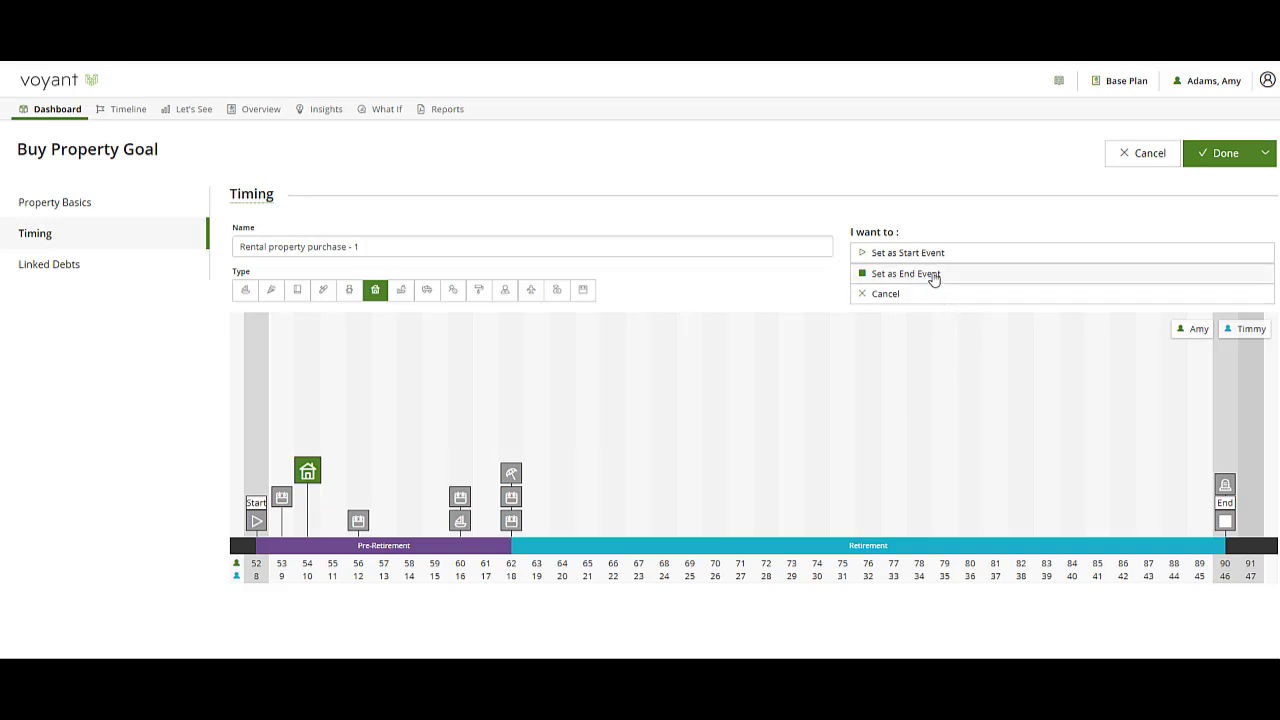
left_click(935, 252)
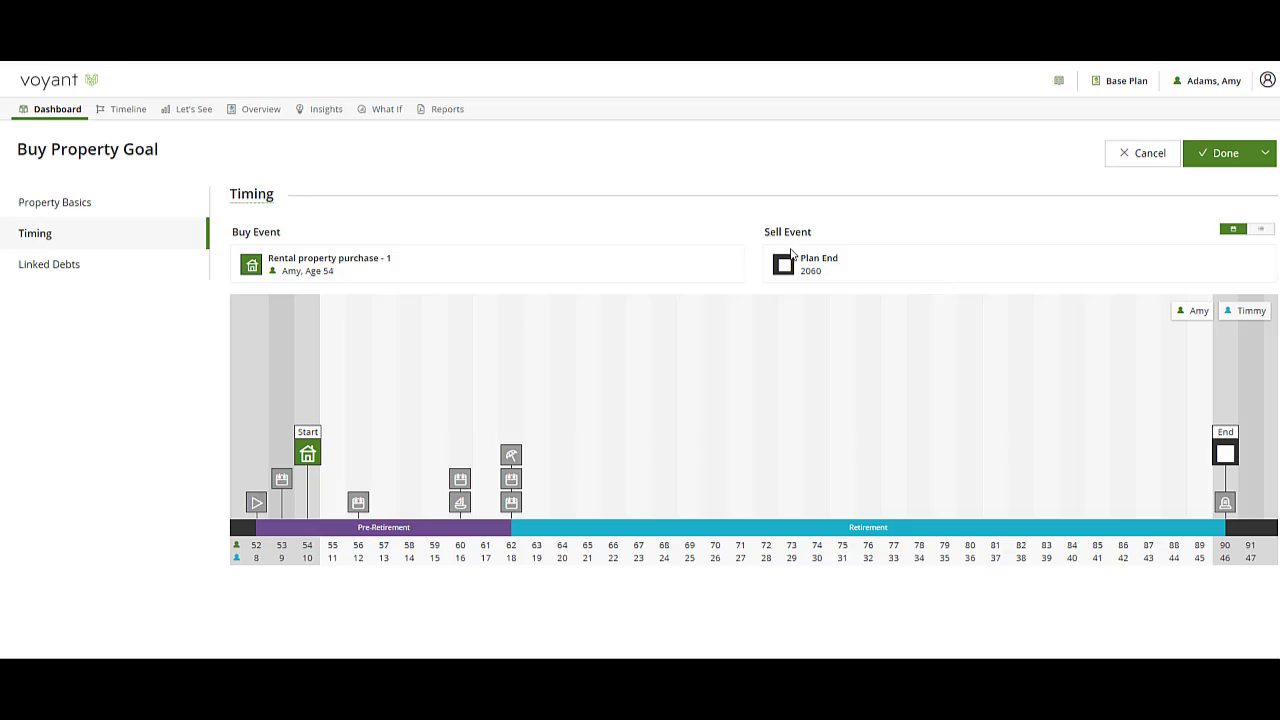
- Create a linked debt for the property and name it "Mortgage on Rental 1"
left_click(58, 266)
left_click(362, 262)
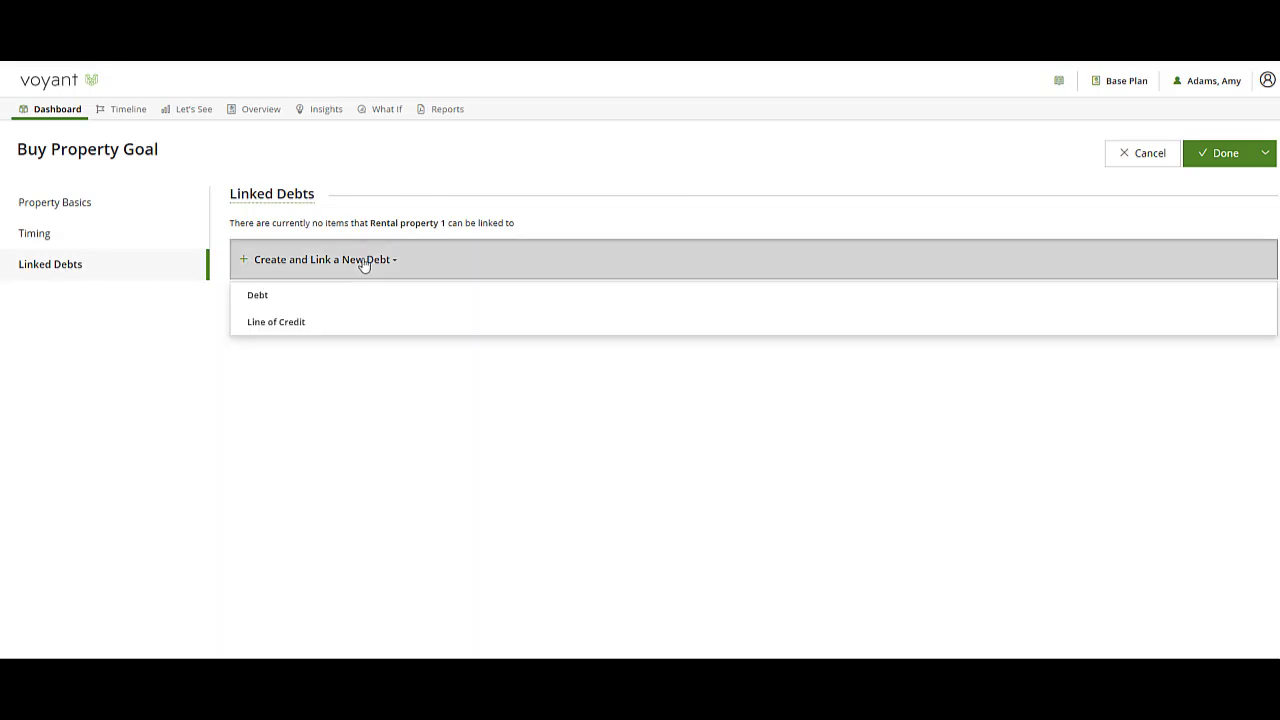
left_click(255, 297)
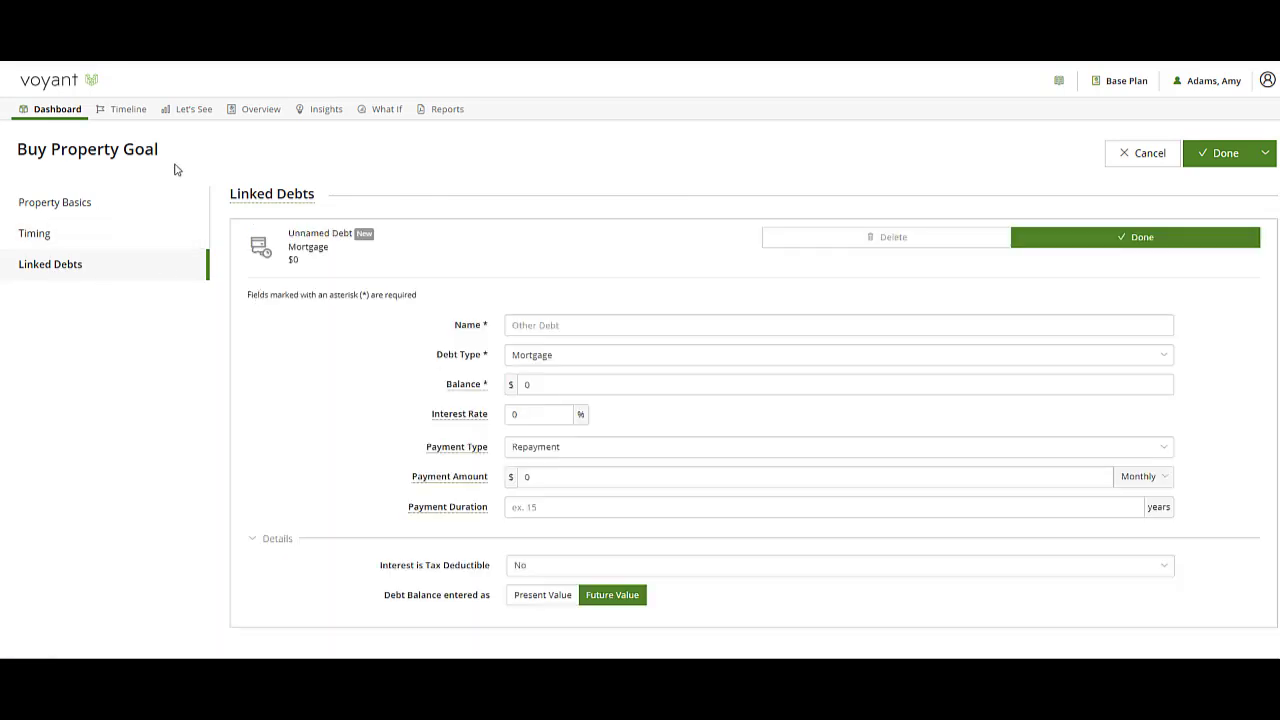
left_click(537, 325)
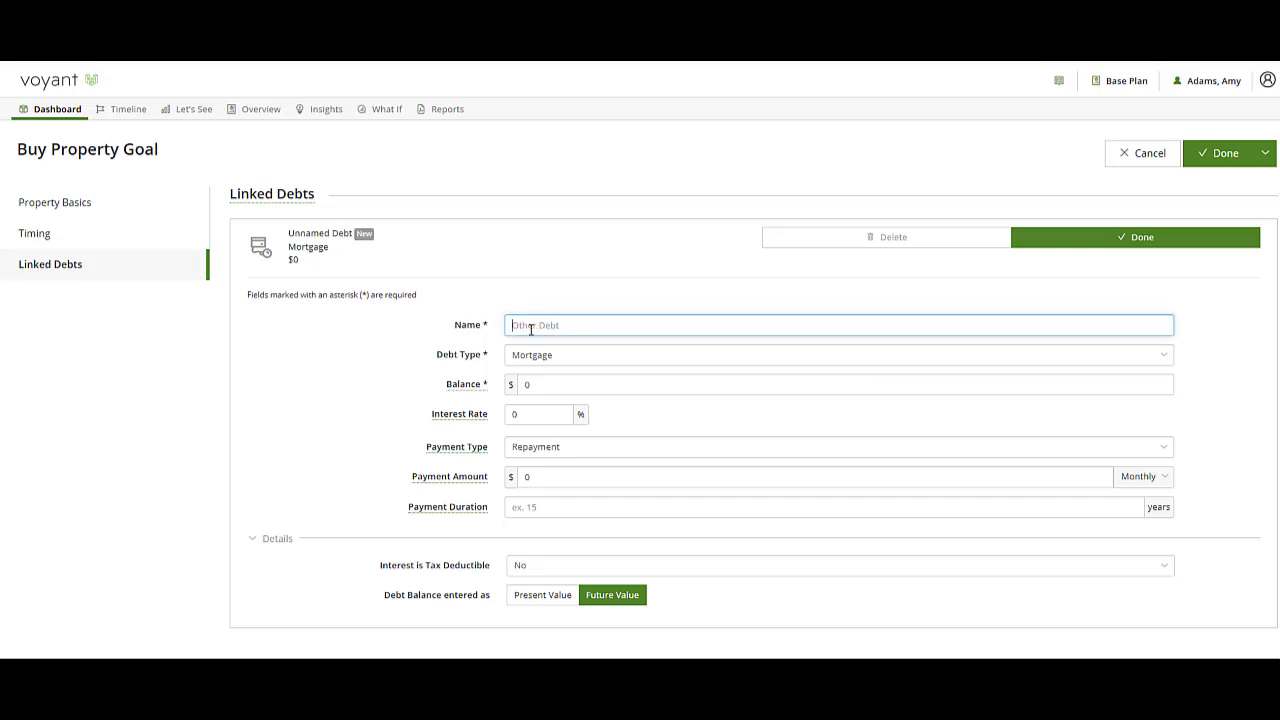
type("Mort")
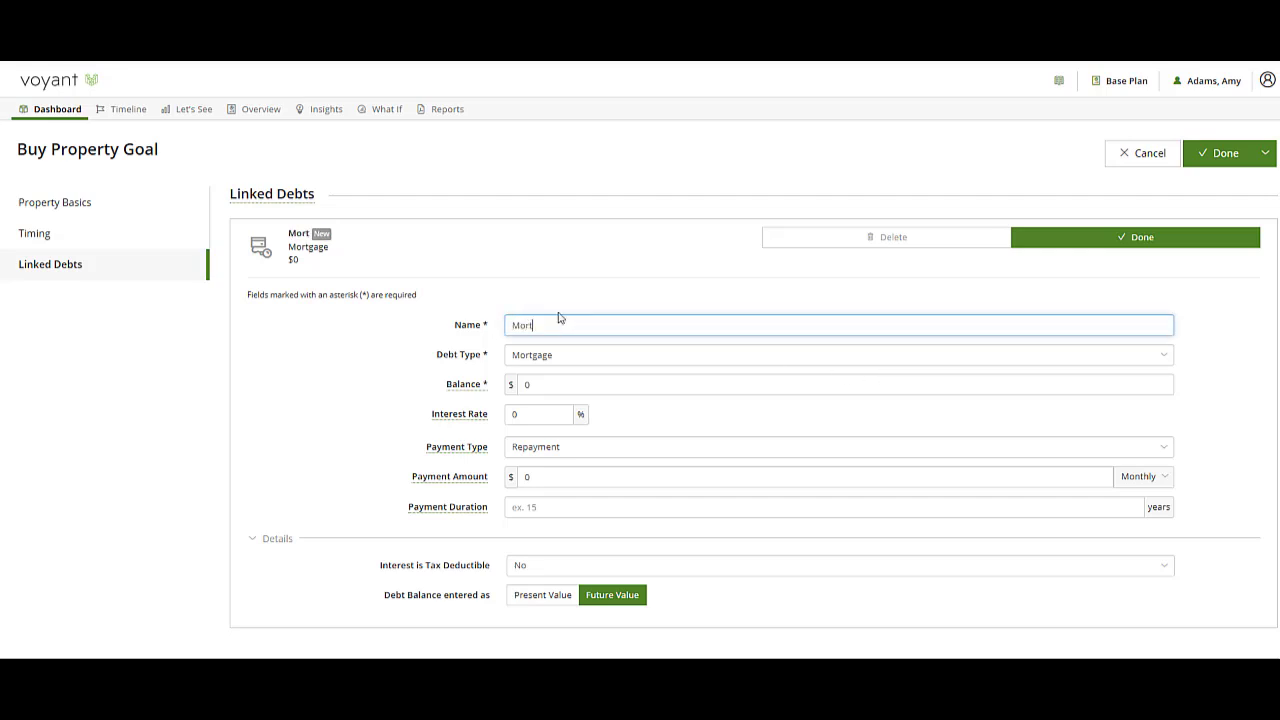
type("gage on Retnal")
key("BackSpace")
key("BackSpace")
key("BackSpace")
type("nal 1")
key("Tab")
key("Tab")
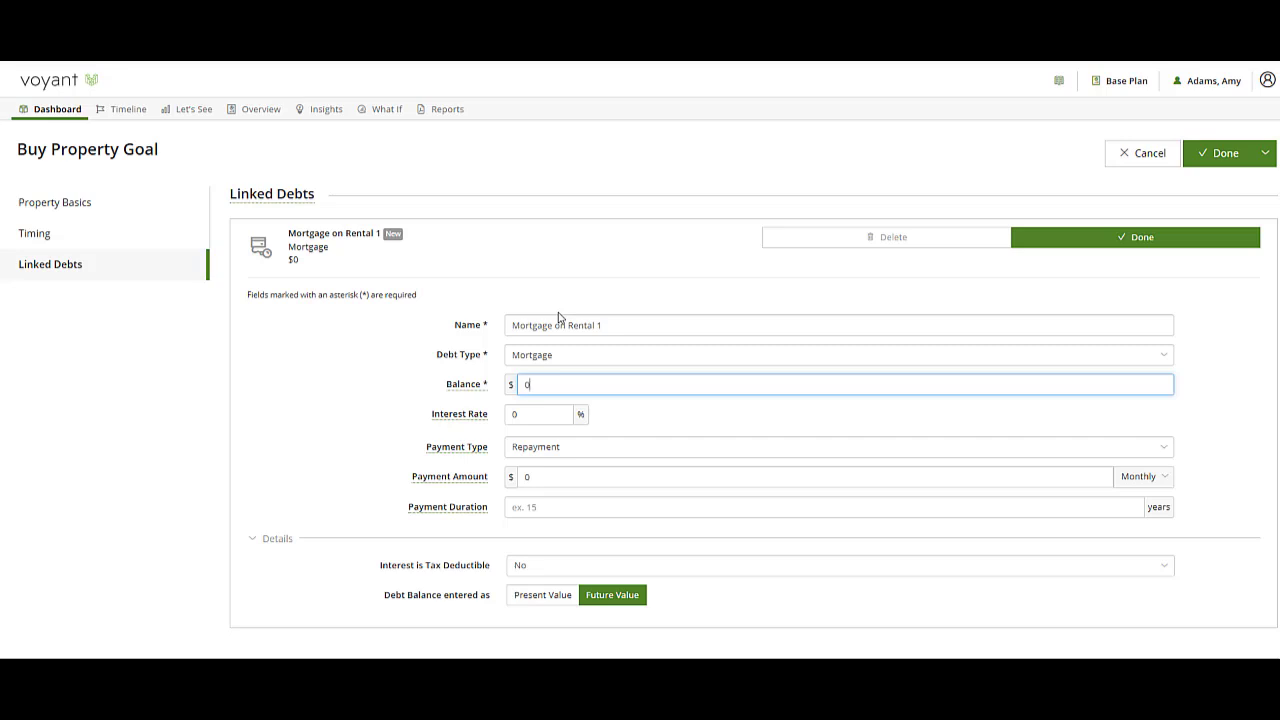
- Give the mortgage a $600,000 balance, 5% interest rate and 20-year payment duration, and confirm the debt
type("600,000")
left_click(550, 412)
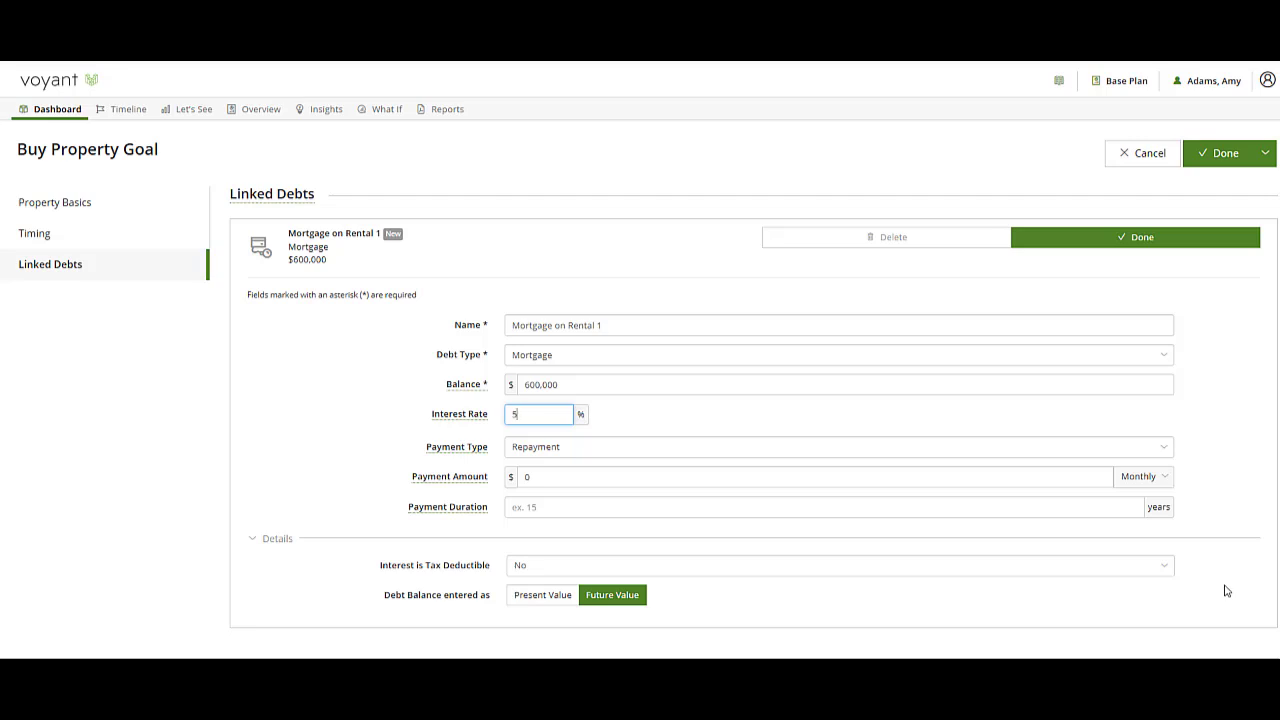
left_click(553, 501)
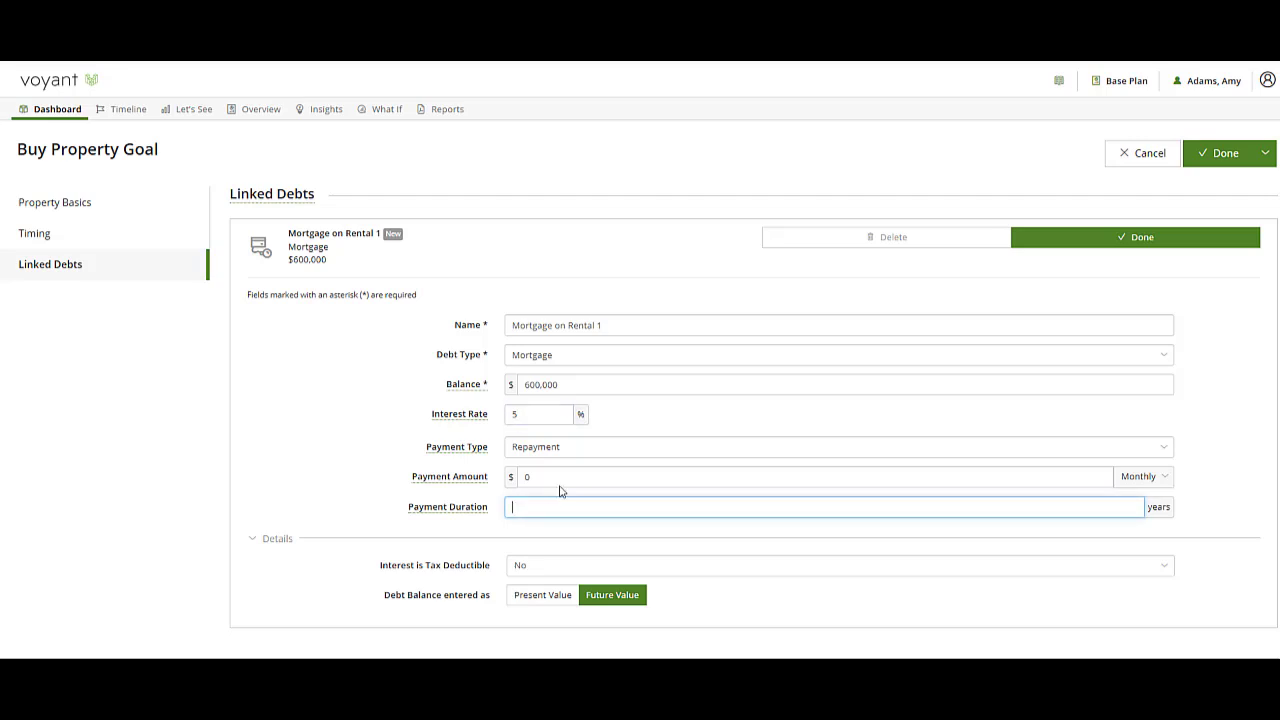
type("20")
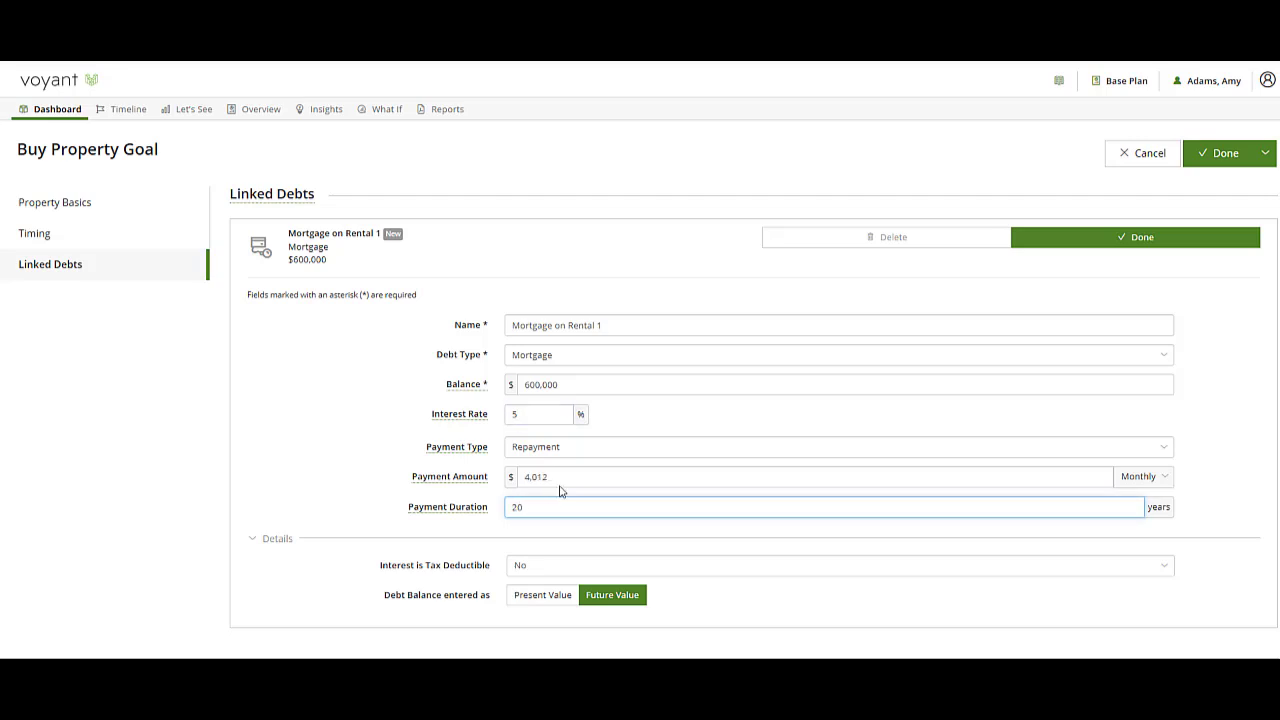
left_click(1163, 241)
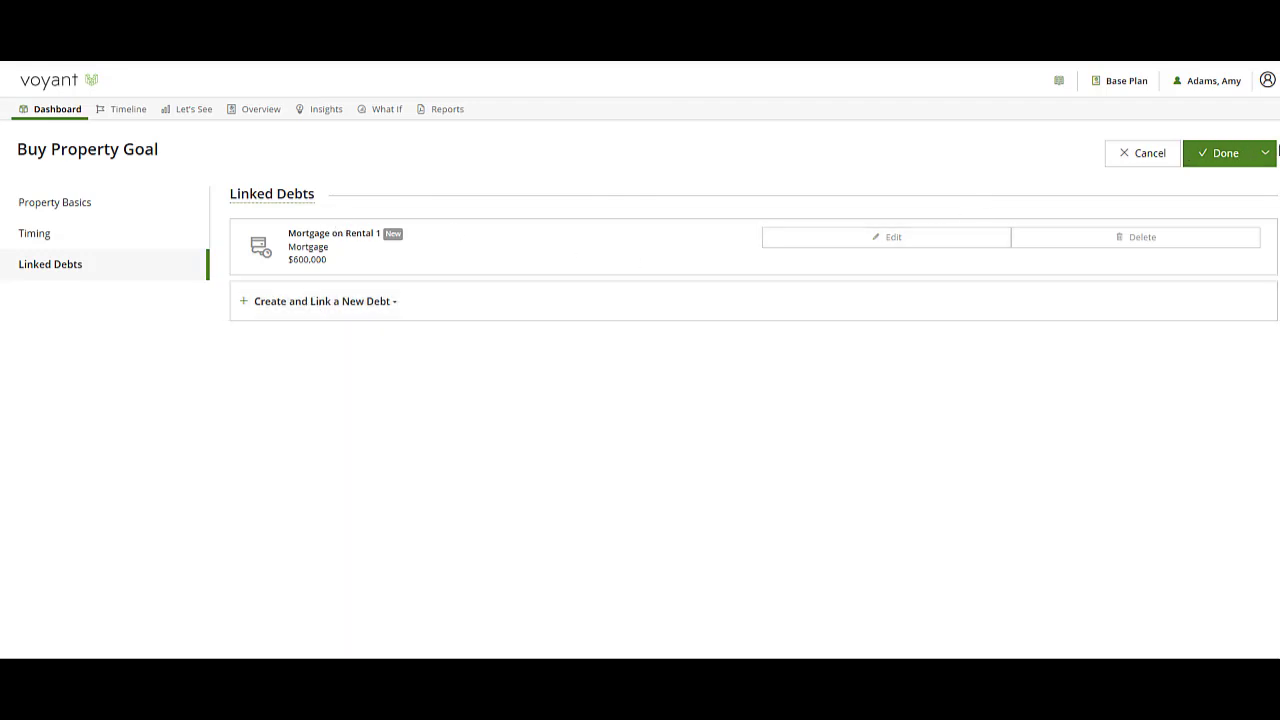
- Save the goal and start another Buy Property goal with the asset type Rental Property
mouse_move(1265, 152)
left_click(1200, 184)
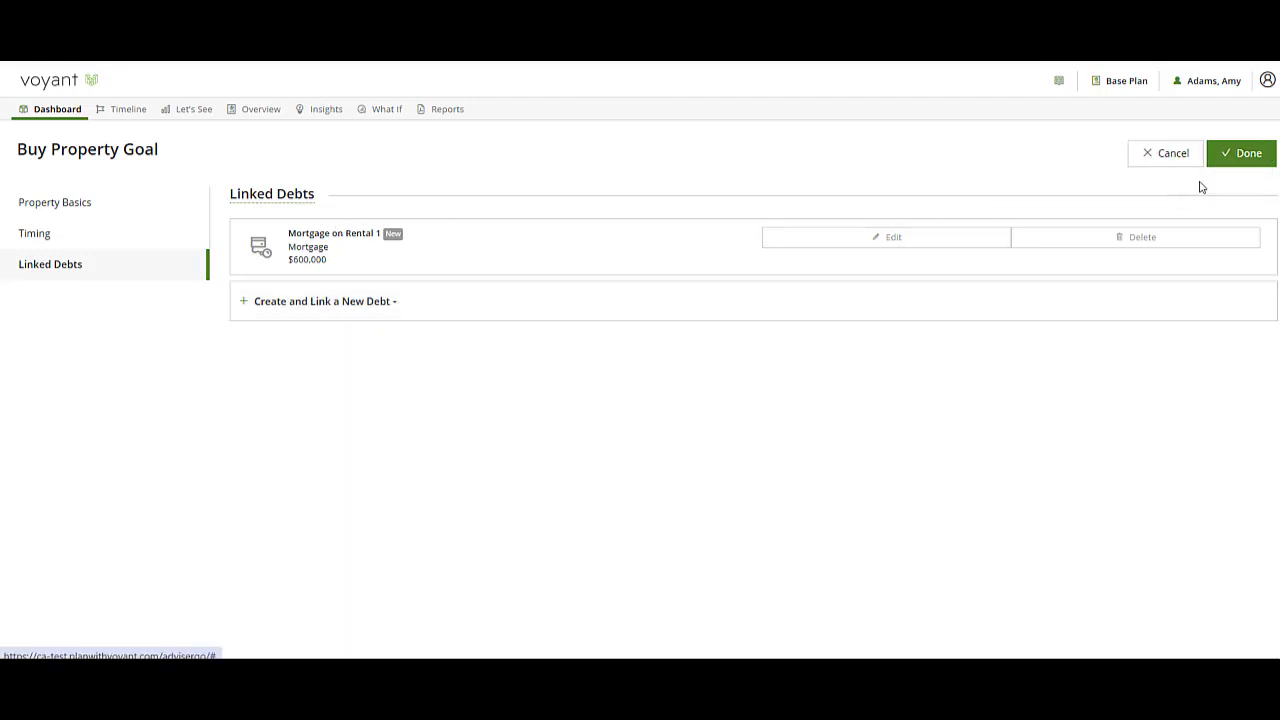
left_click(637, 252)
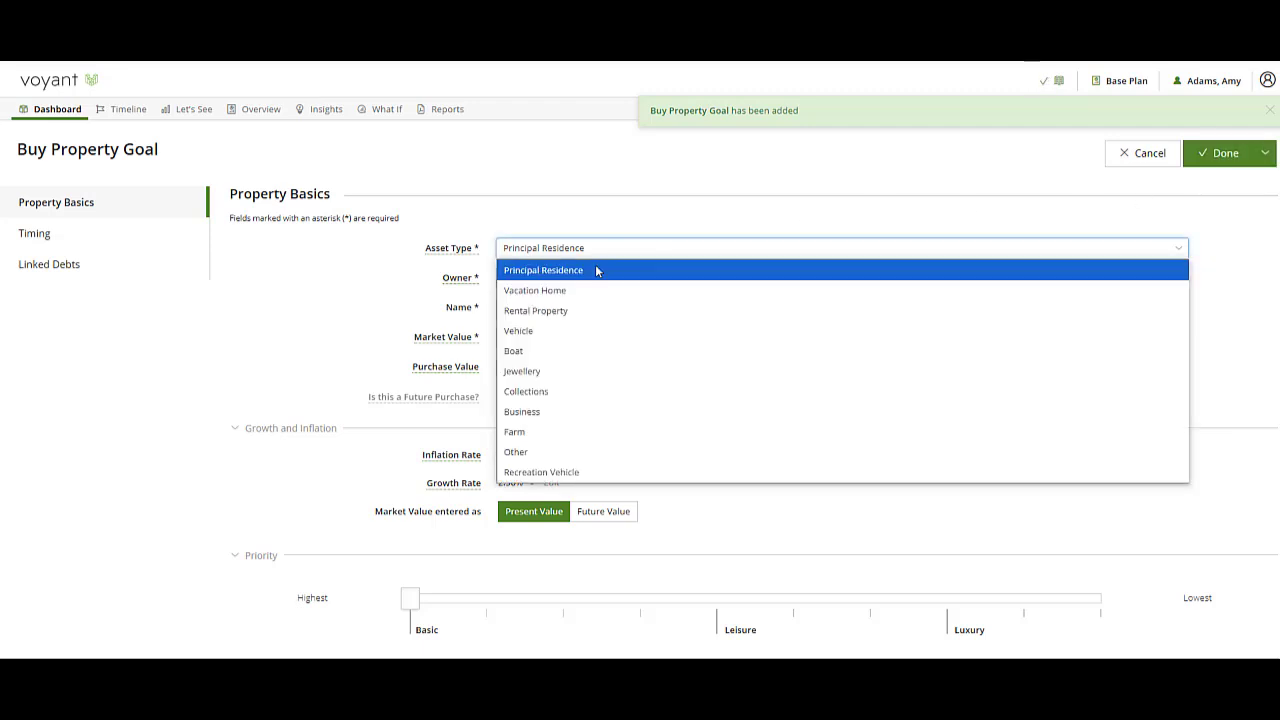
left_click(537, 310)
- Name the second property "Rental Property 2" and set its market value and purchase value to $650,000 each
left_click(528, 312)
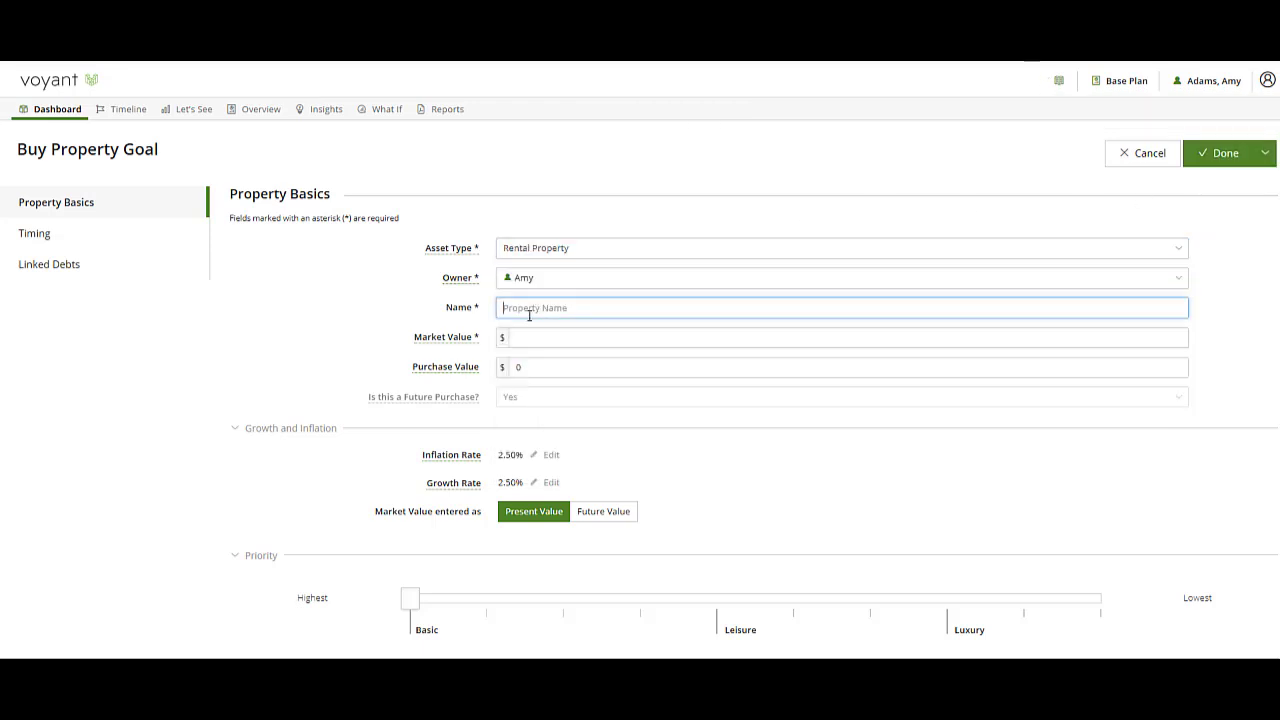
type("Rental Property 2")
key("Tab")
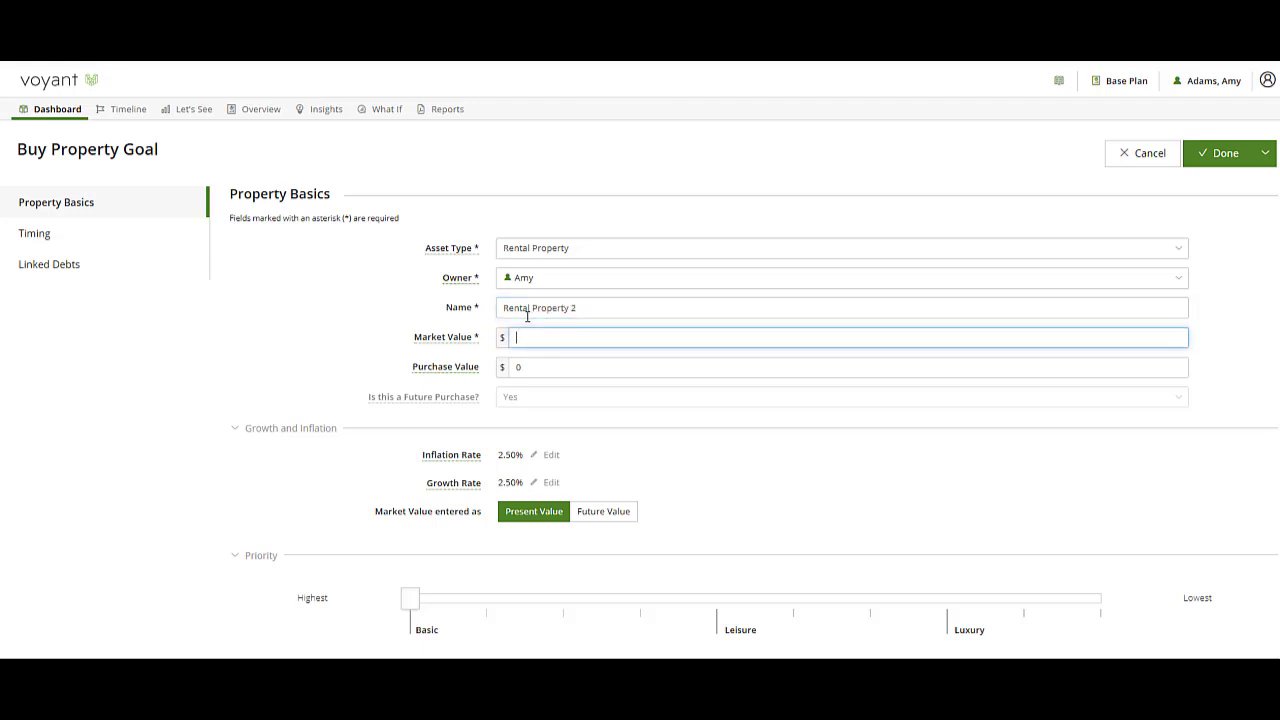
type("650,000")
key("Tab")
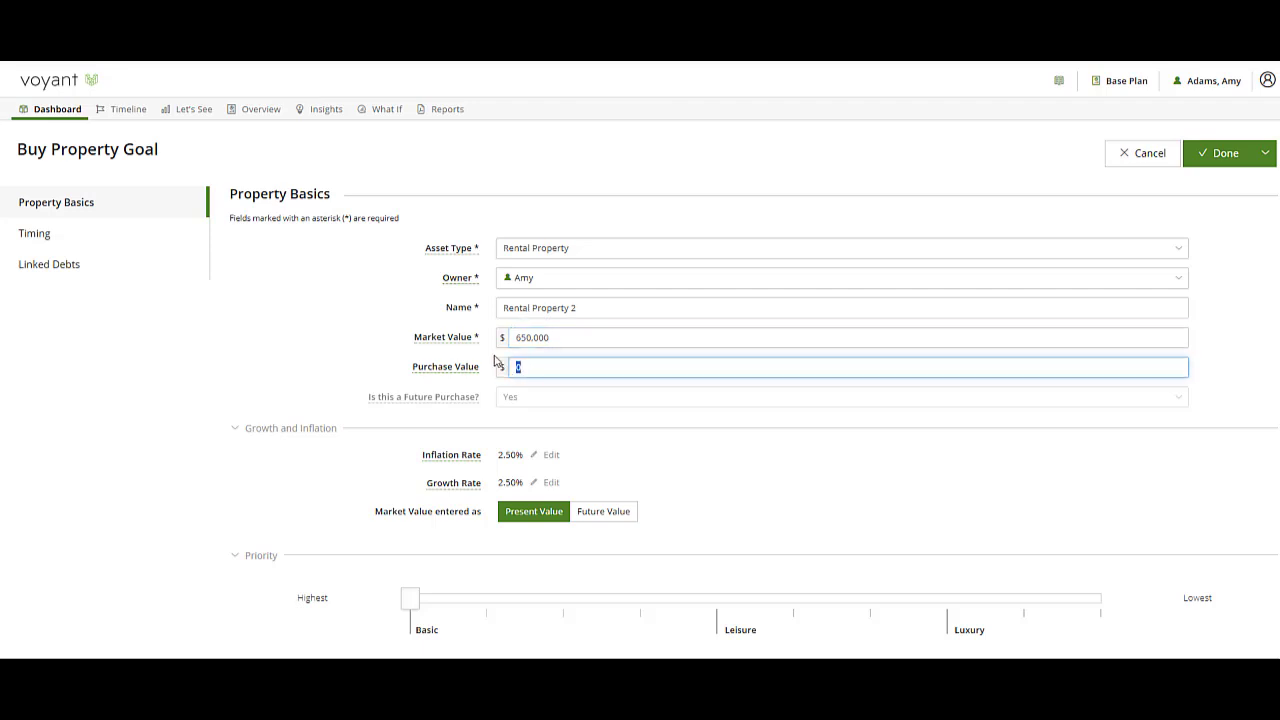
type("650,000")
- Change the "Rental Property Purchase - 2" event at age 56 to the House type and set it as the start event
left_click(66, 235)
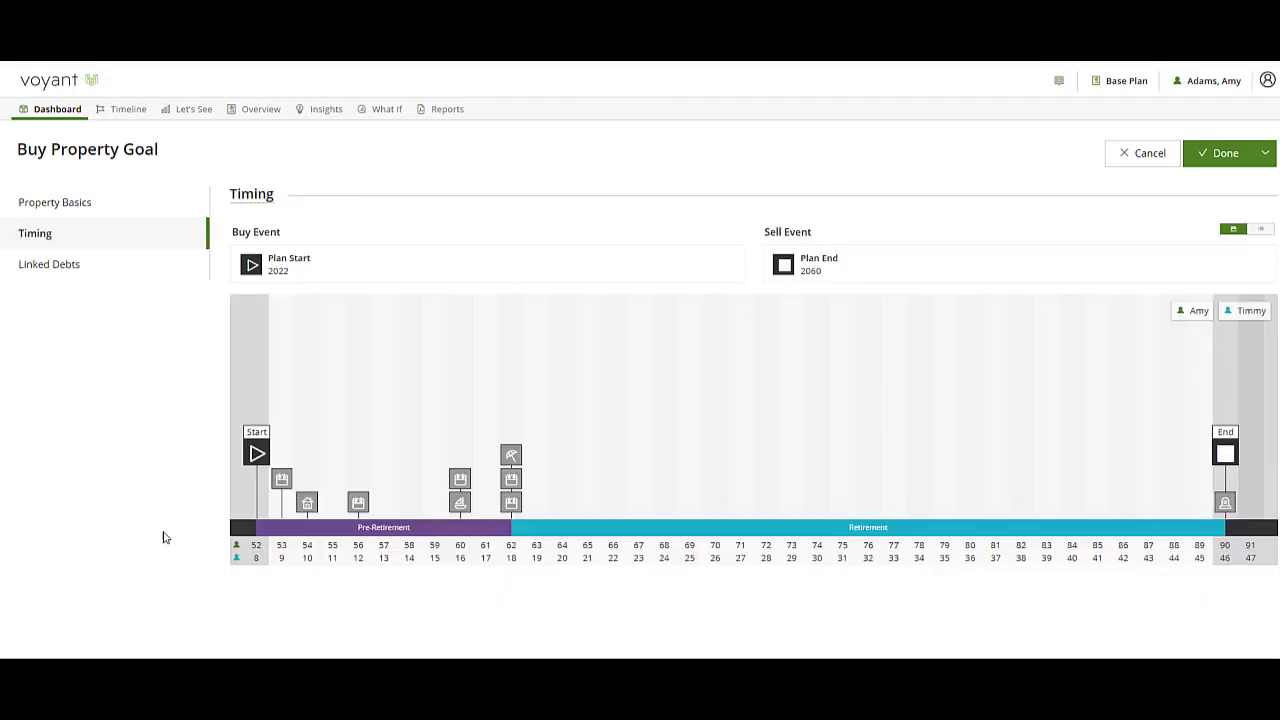
left_click(359, 502)
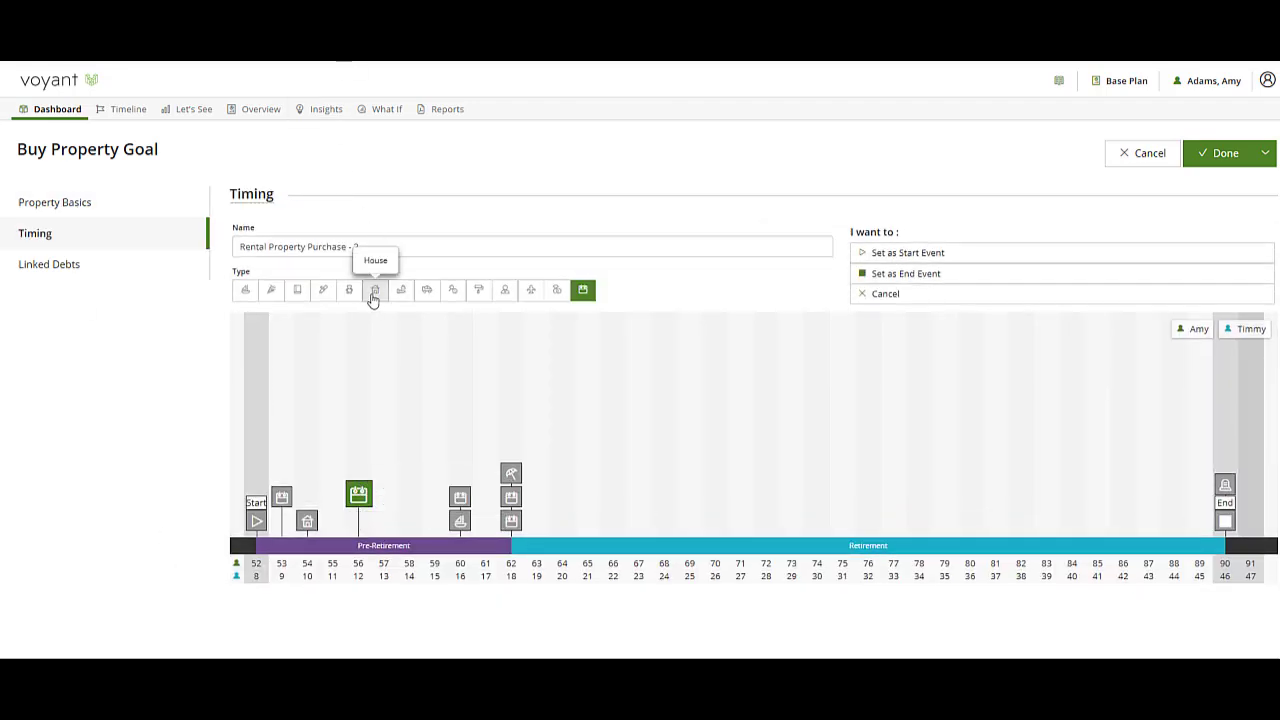
left_click(373, 292)
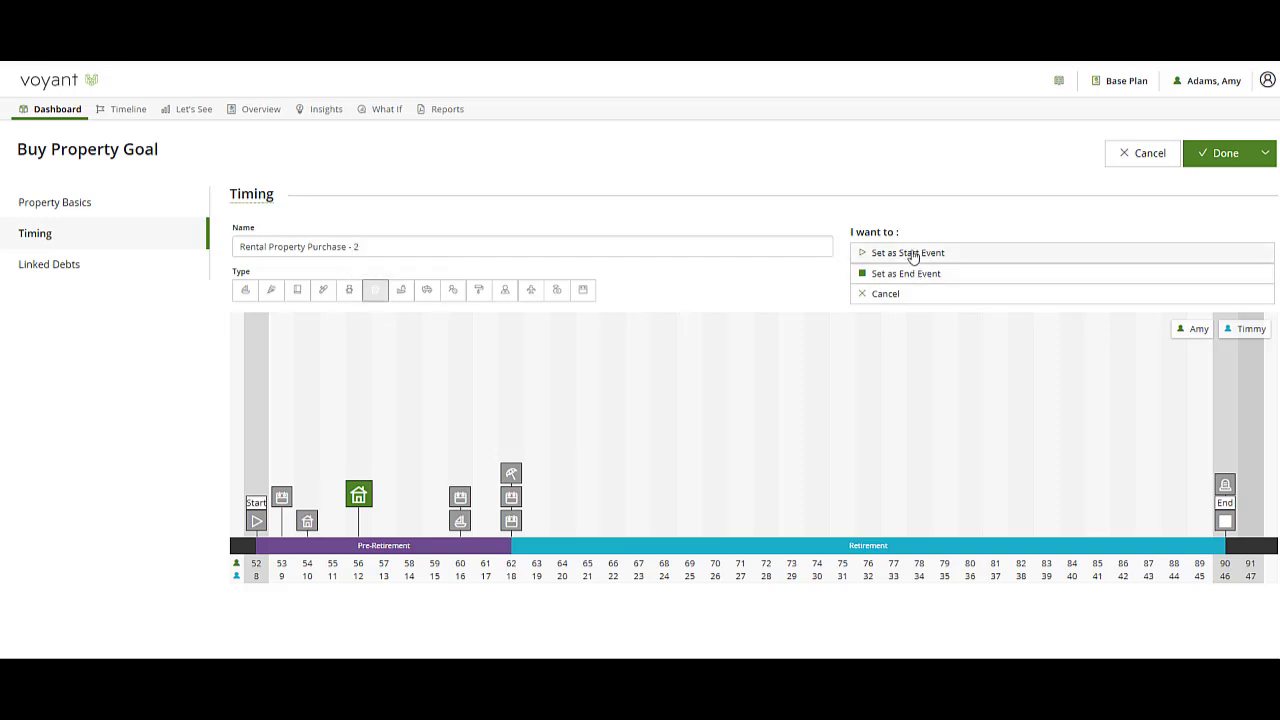
left_click(910, 253)
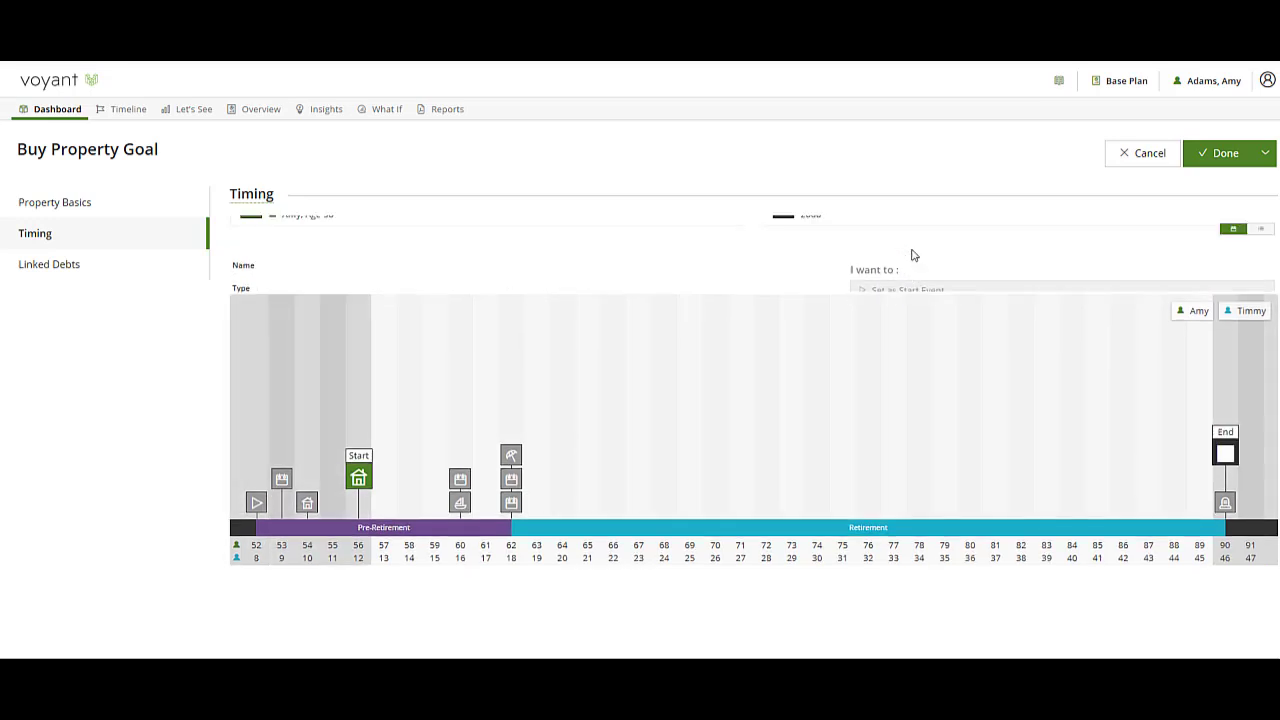
- Create a linked debt for the second property and name it "Rental property 2"
left_click(30, 272)
left_click(320, 262)
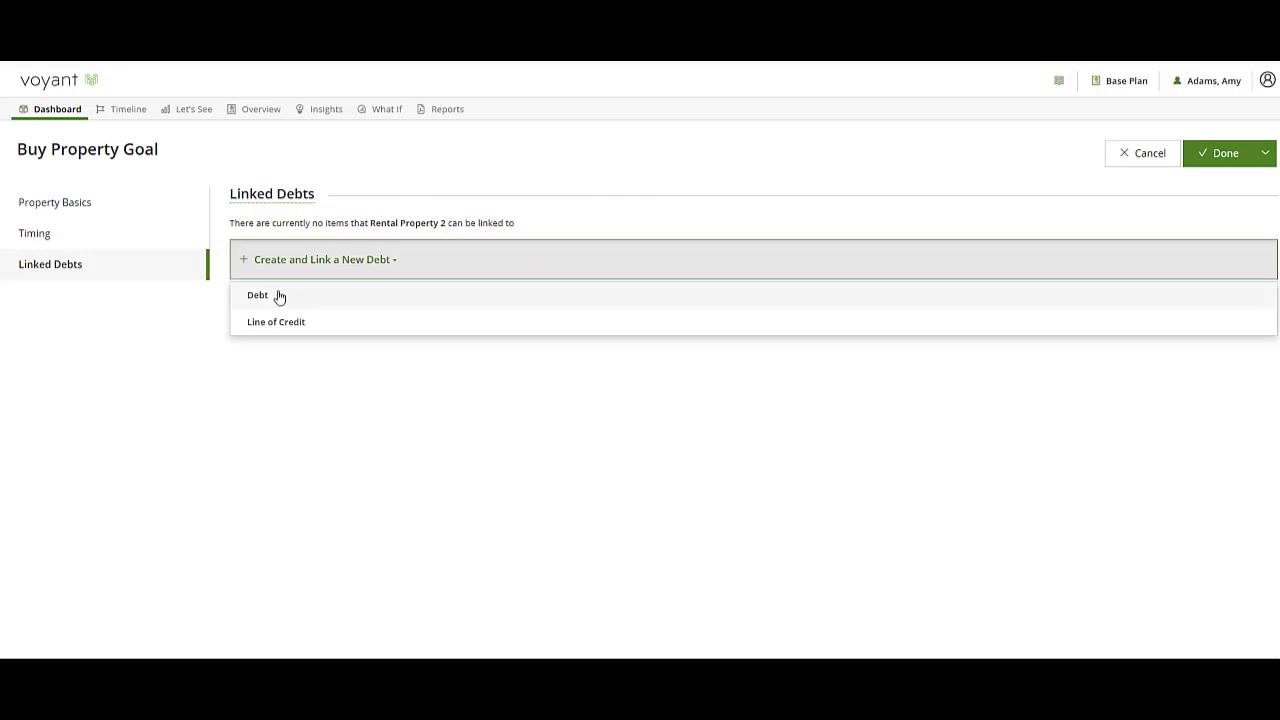
left_click(277, 294)
left_click(570, 324)
type("Re")
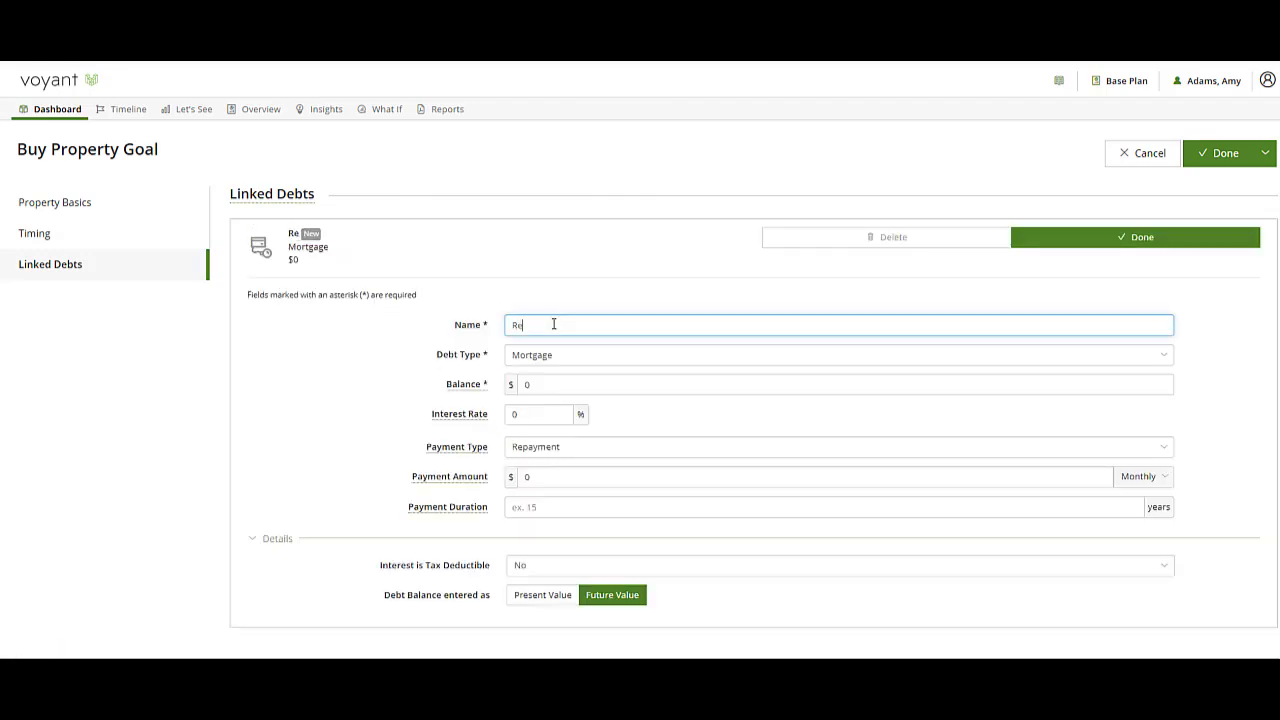
type("ntal property 2")
- Set the second mortgage's balance to $600,000, interest rate to 5% and payment duration to 20 years, and confirm the debt
left_click(558, 382)
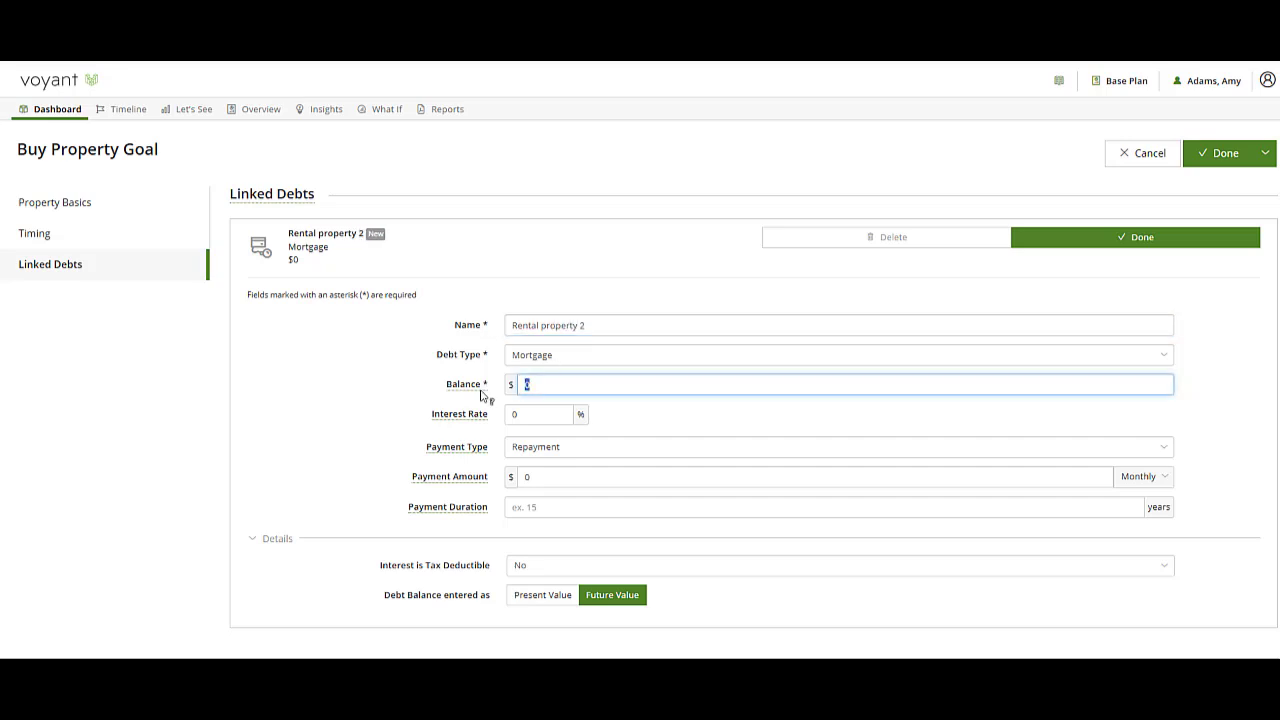
type("60000")
left_click(521, 412)
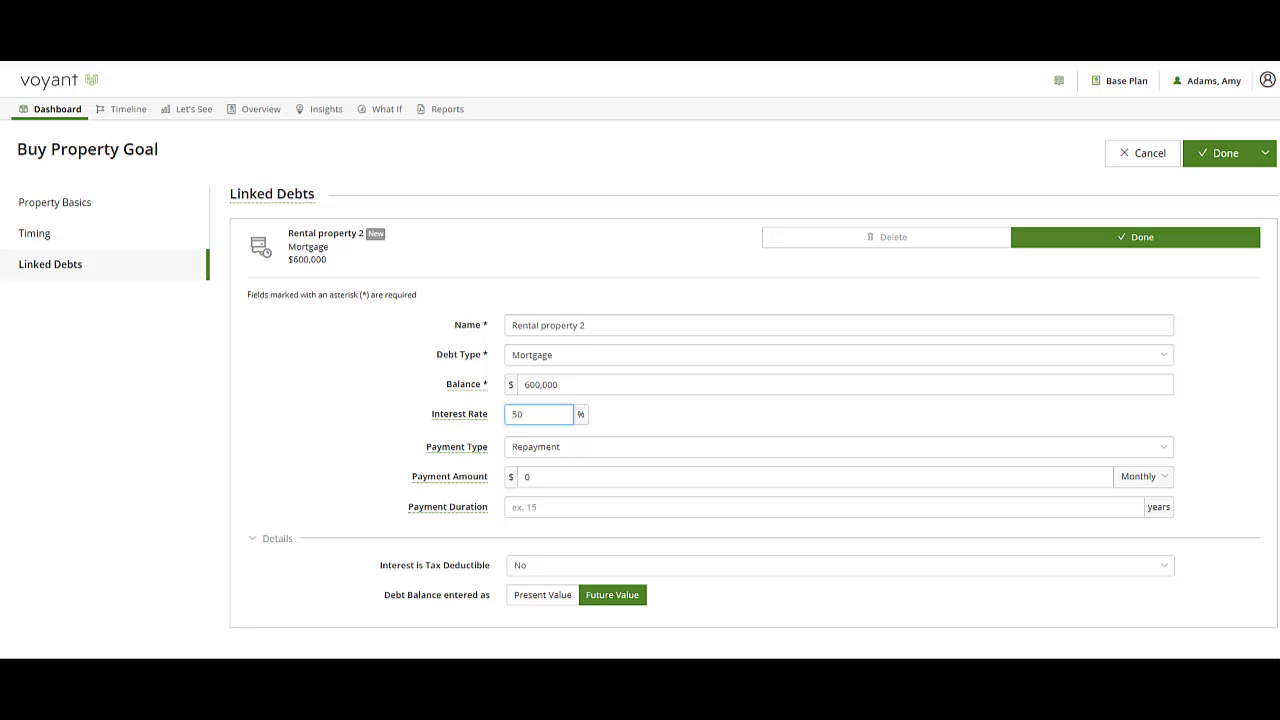
left_click(535, 514)
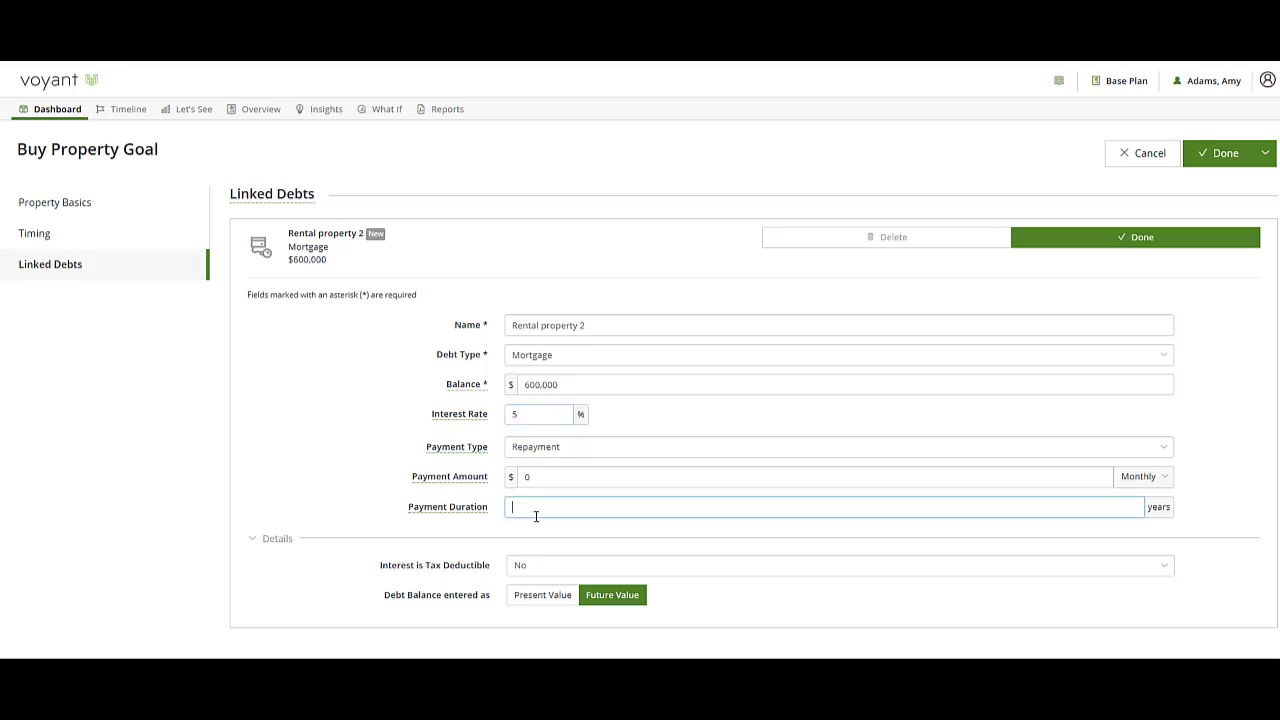
type("20")
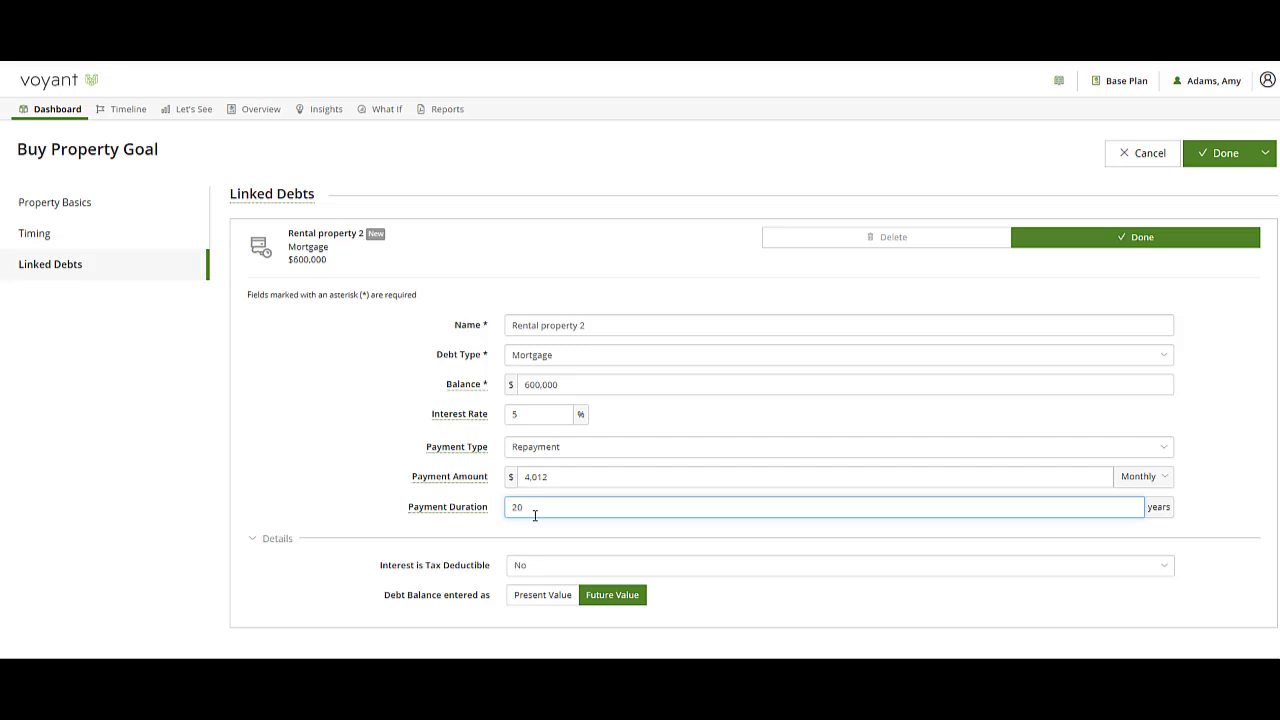
left_click(1143, 237)
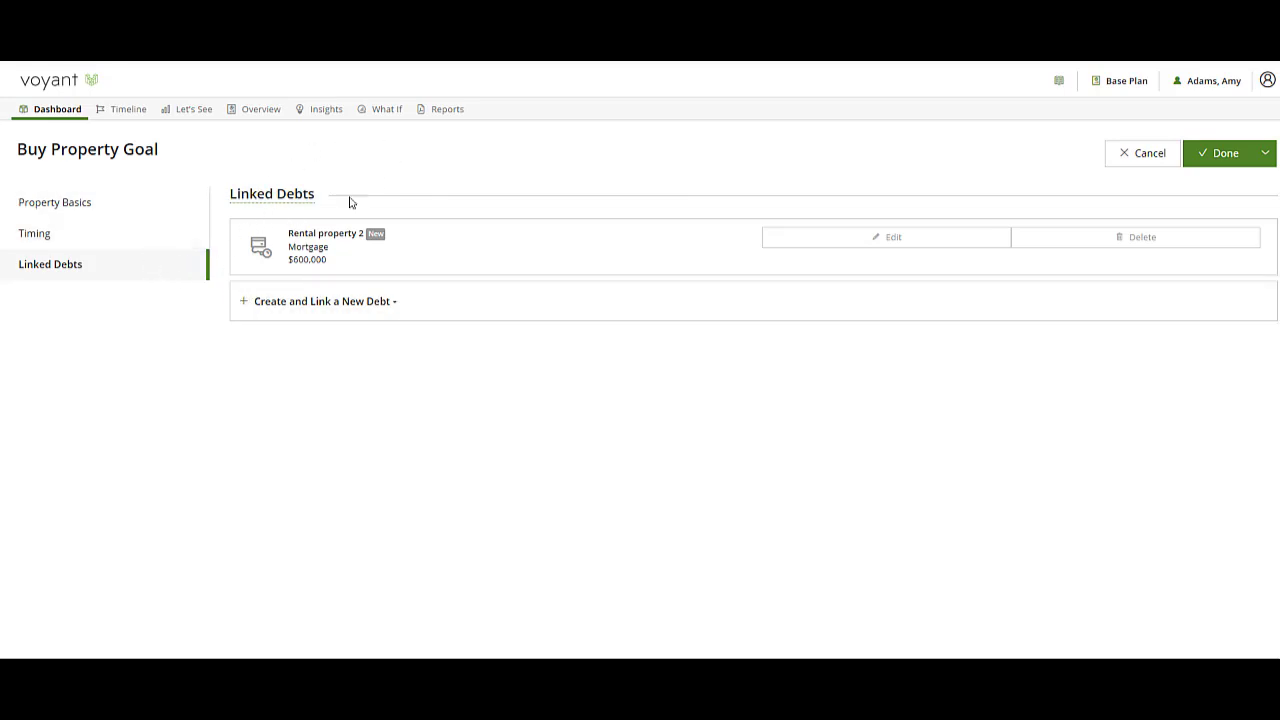
- Save the second Buy Property goal and check the goals' progress and the cash flow chart on the dashboard
mouse_move(280, 301)
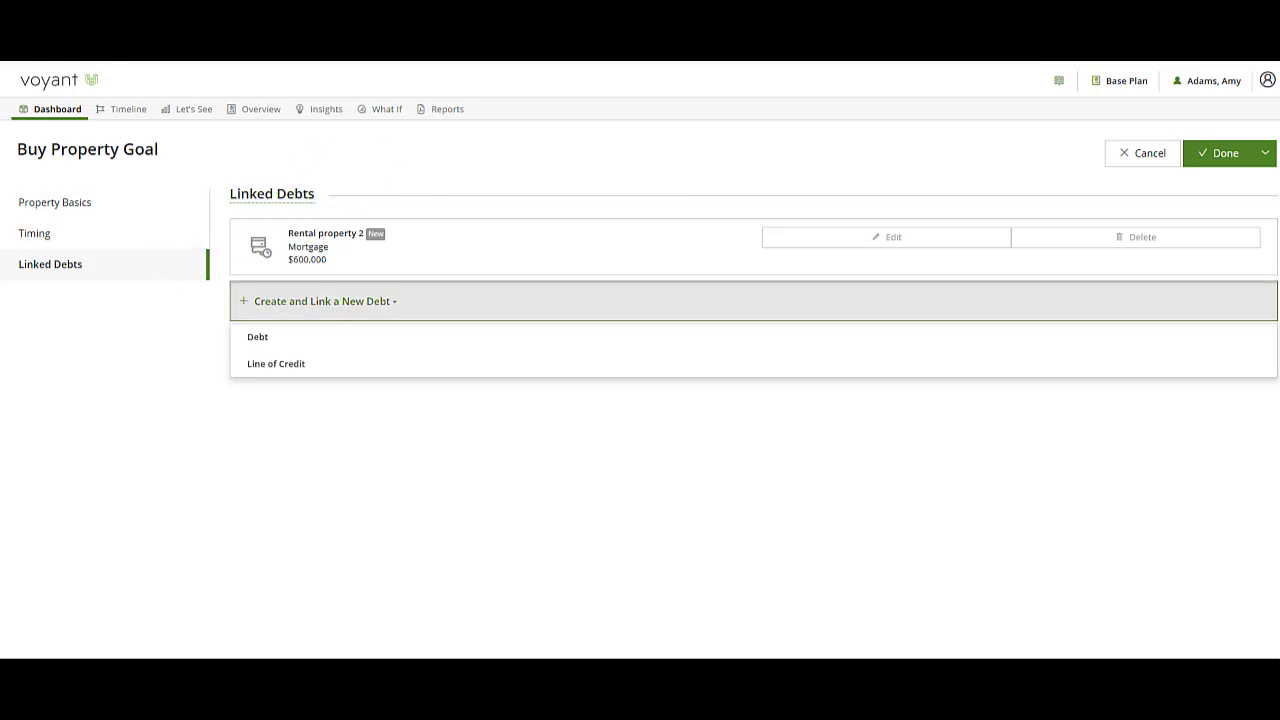
left_click(1222, 153)
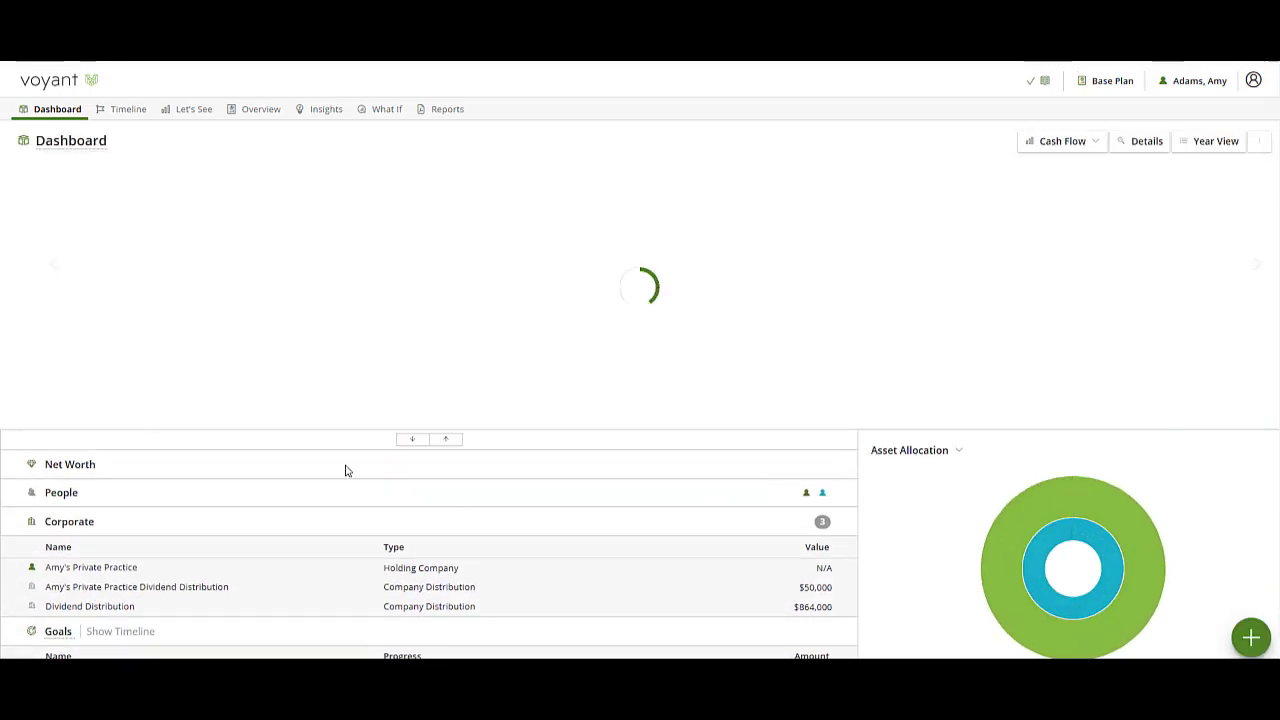
scroll(454, 510, "down", 3)
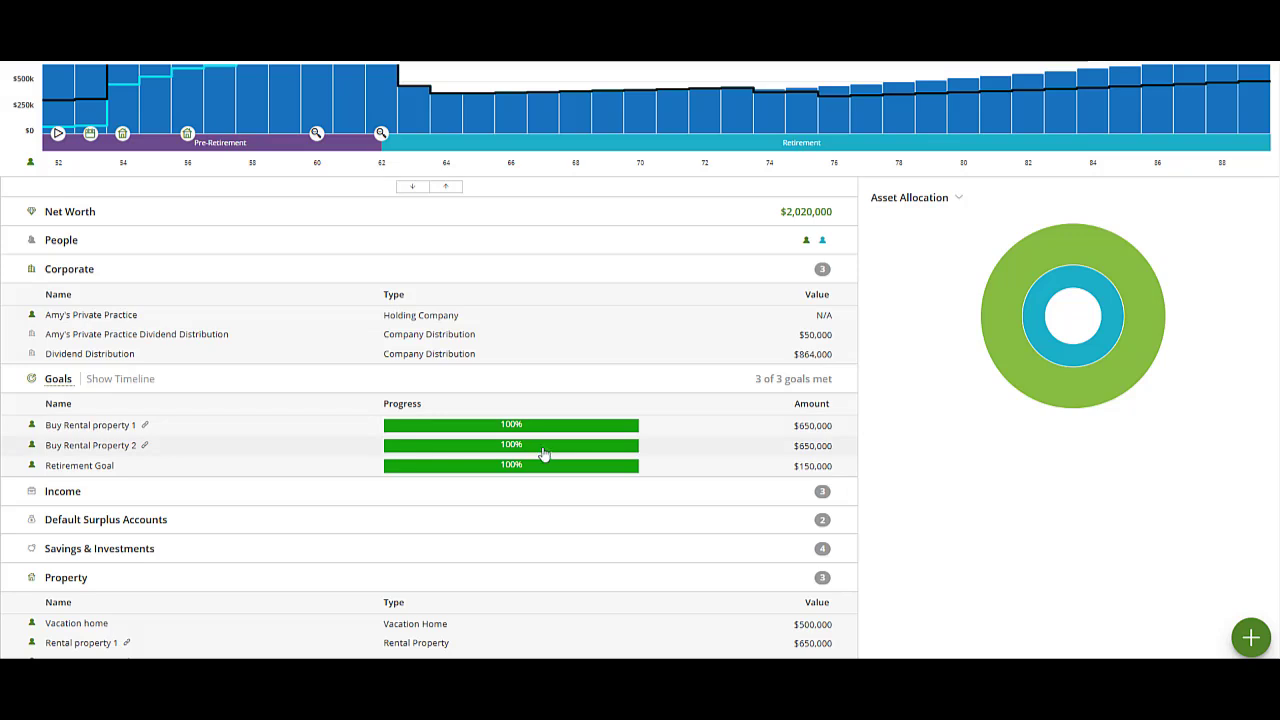
scroll(544, 454, "up", 1)
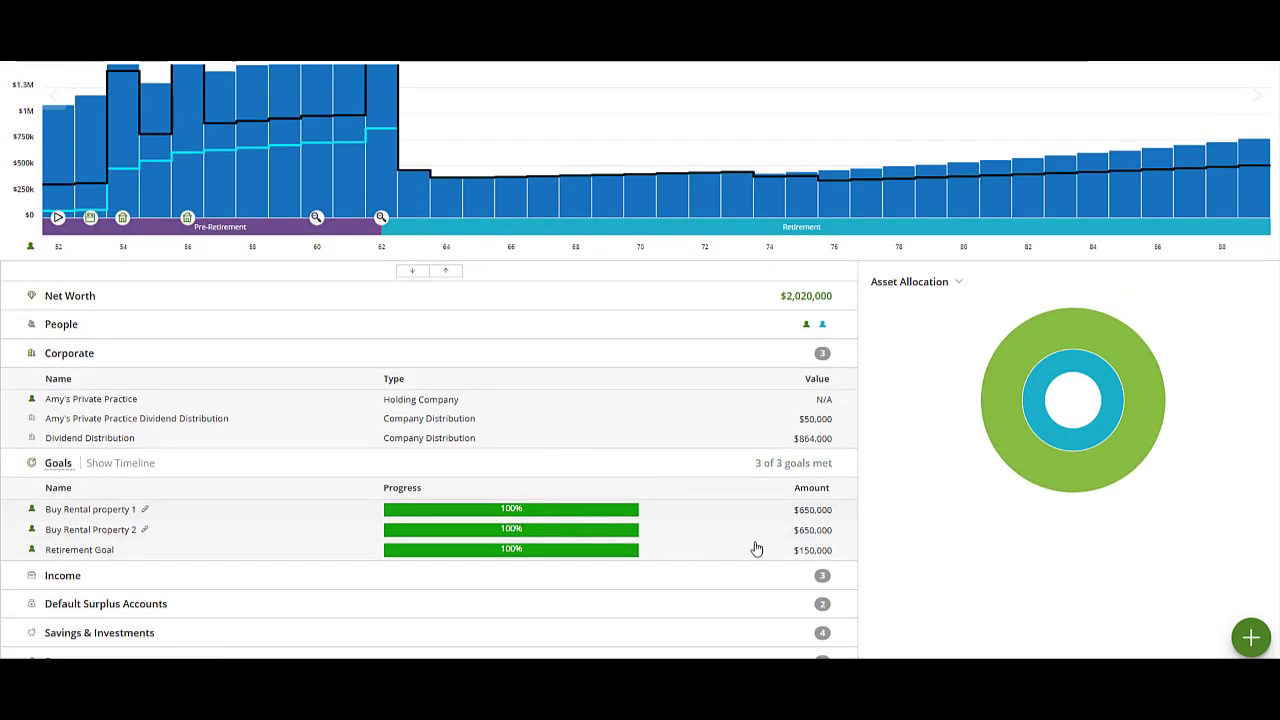
scroll(754, 549, "up", 2)
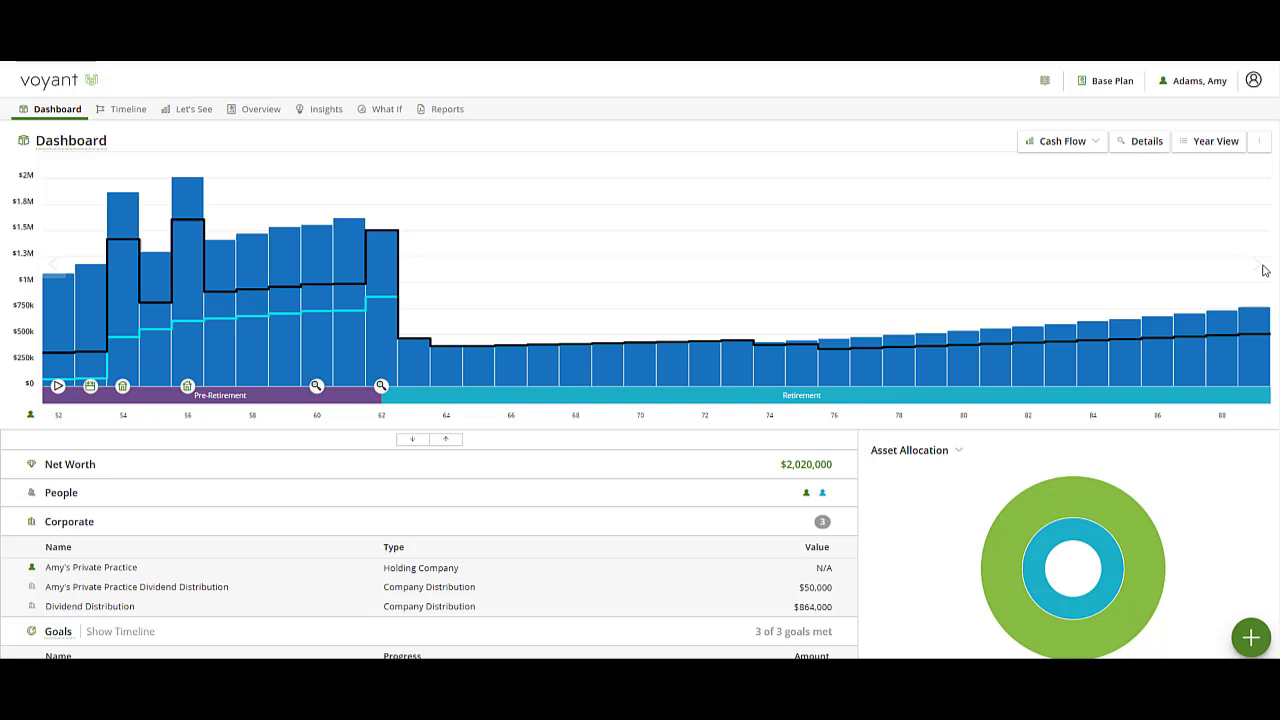
- Examine the 2024 expenses in the Year View, including the payment sources for the Rental property 1 purchase
left_click(1218, 143)
mouse_move(123, 281)
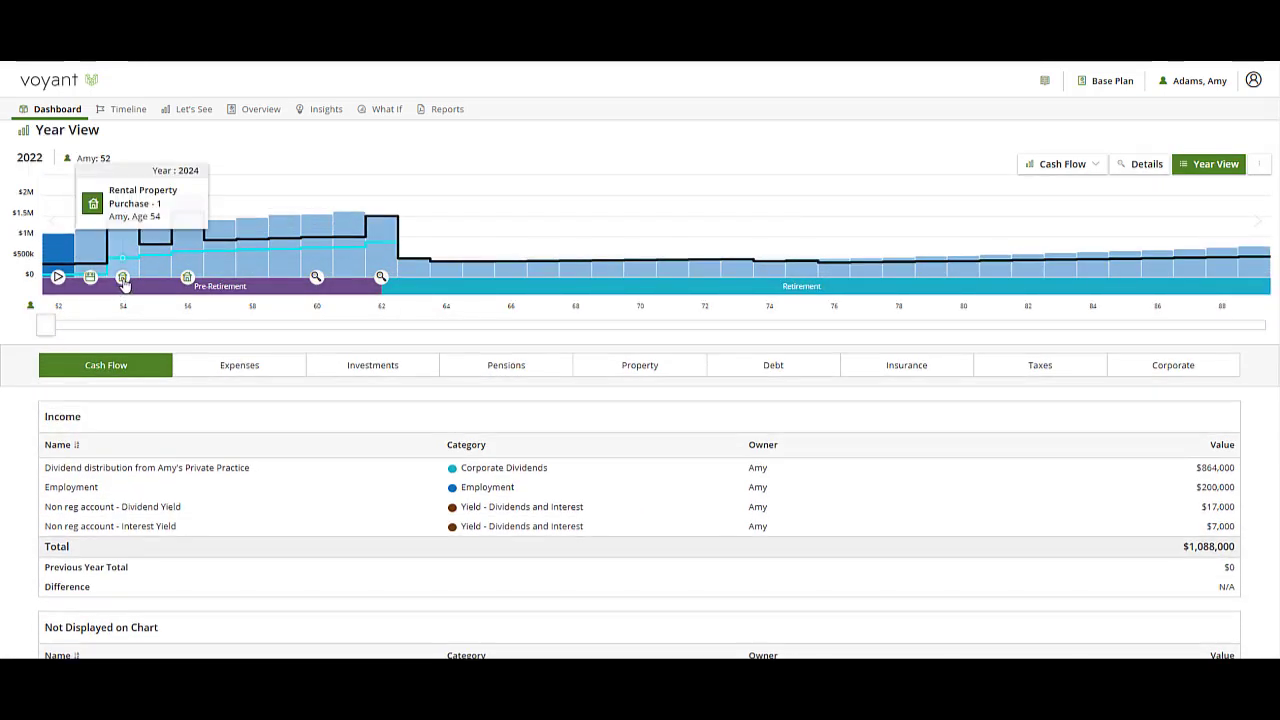
left_click_drag(46, 324, 110, 327)
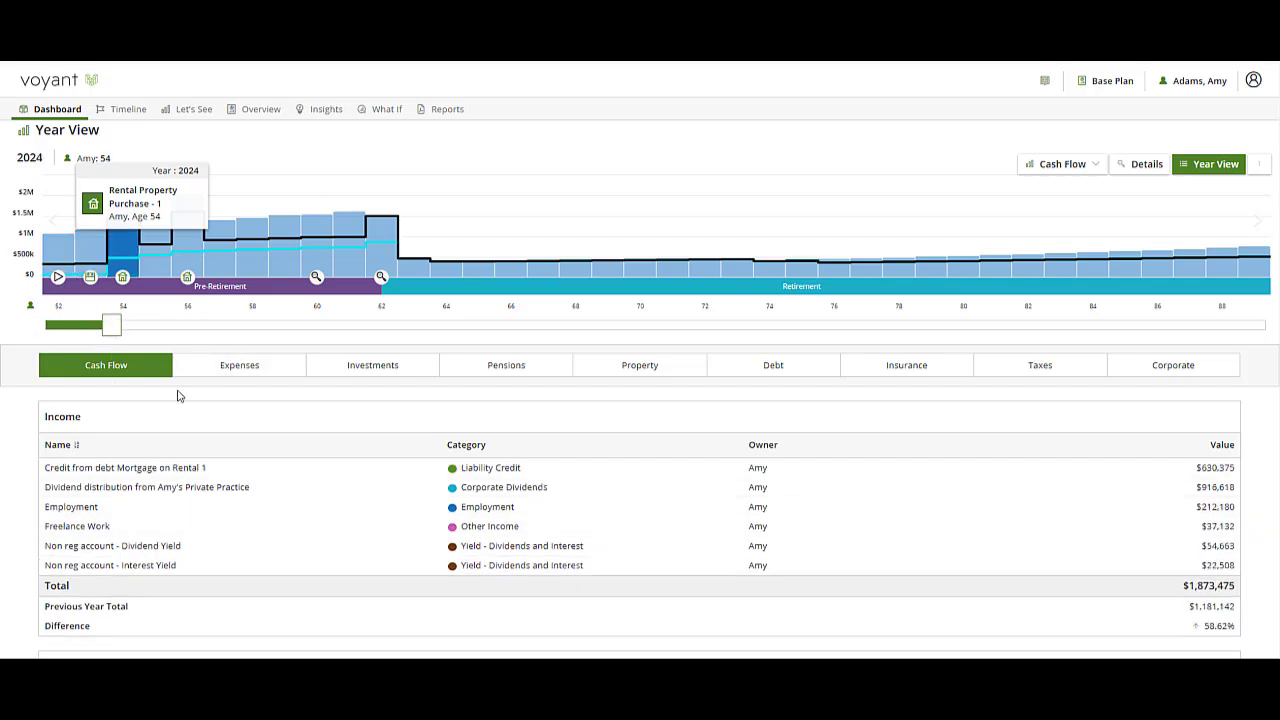
left_click(218, 376)
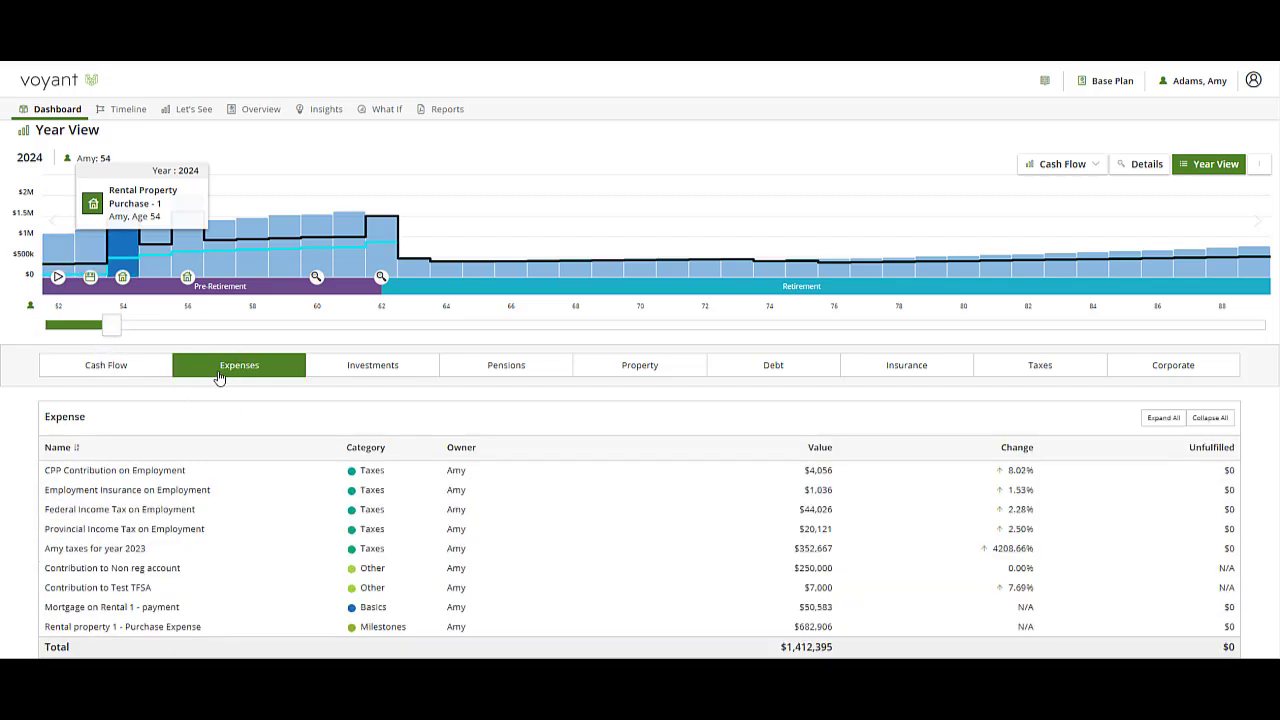
scroll(134, 460, "down", 1)
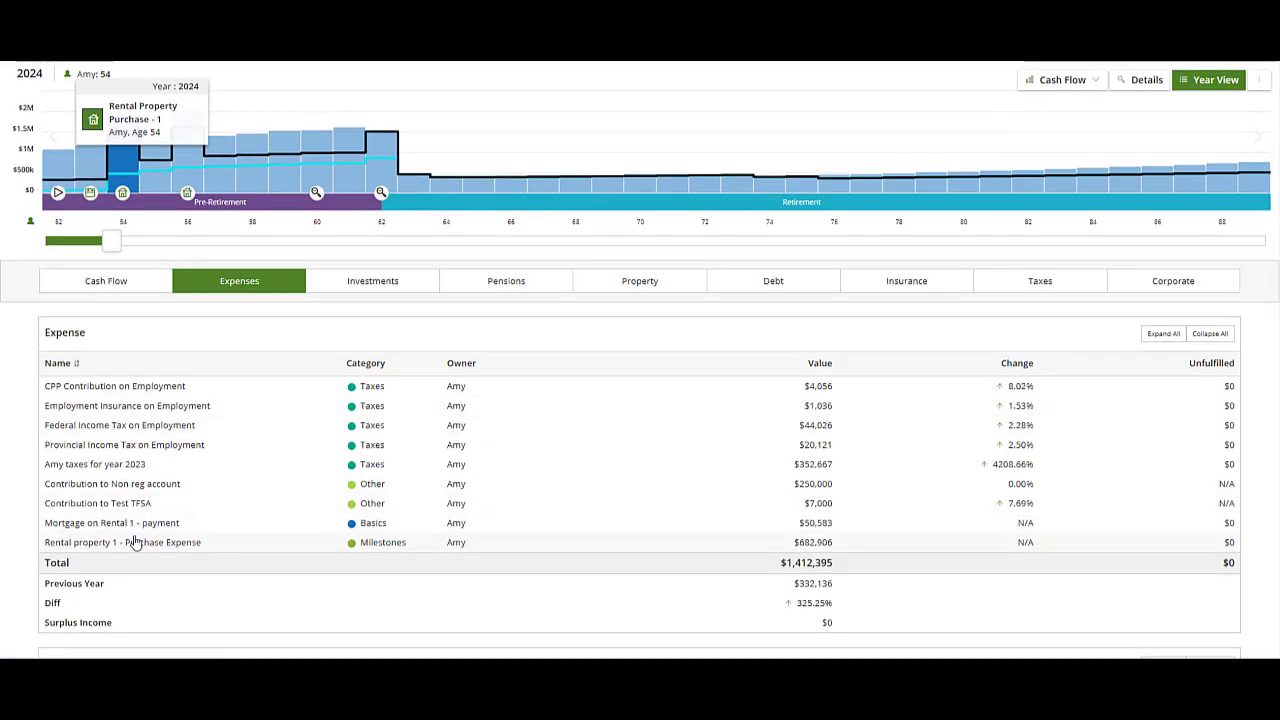
left_click(134, 541)
scroll(135, 542, "down", 2)
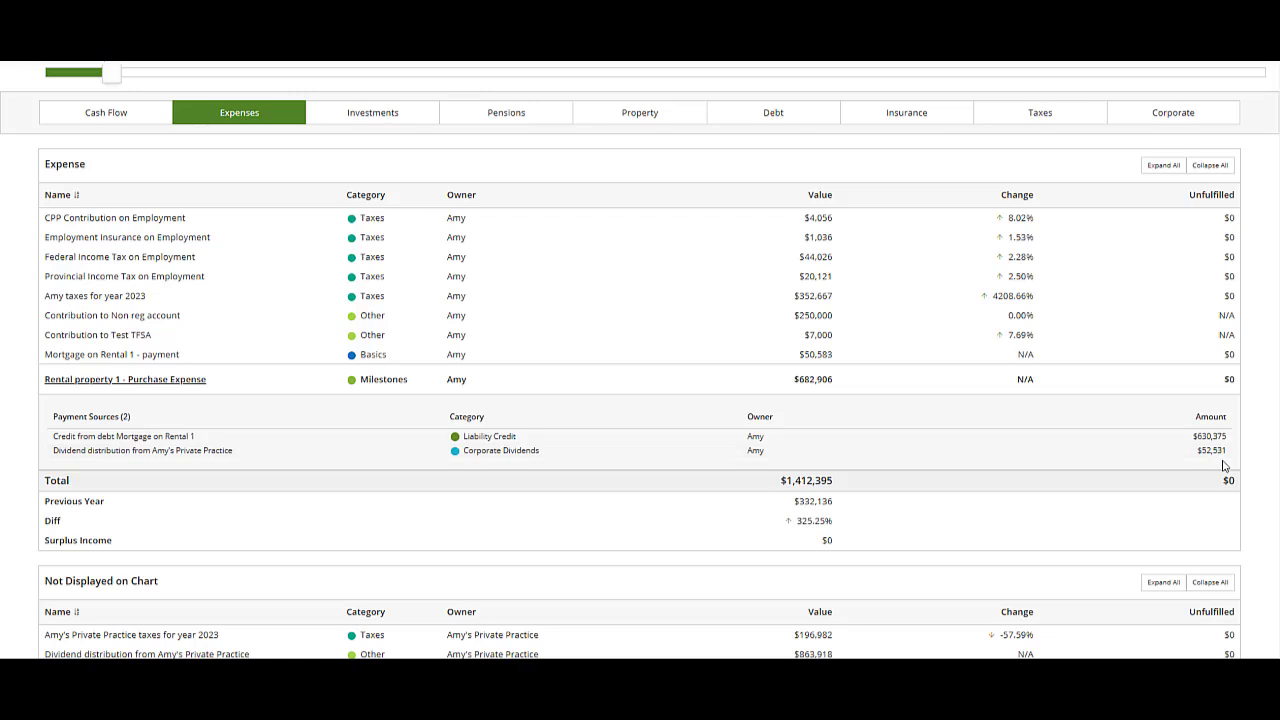
scroll(230, 250, "up", 3)
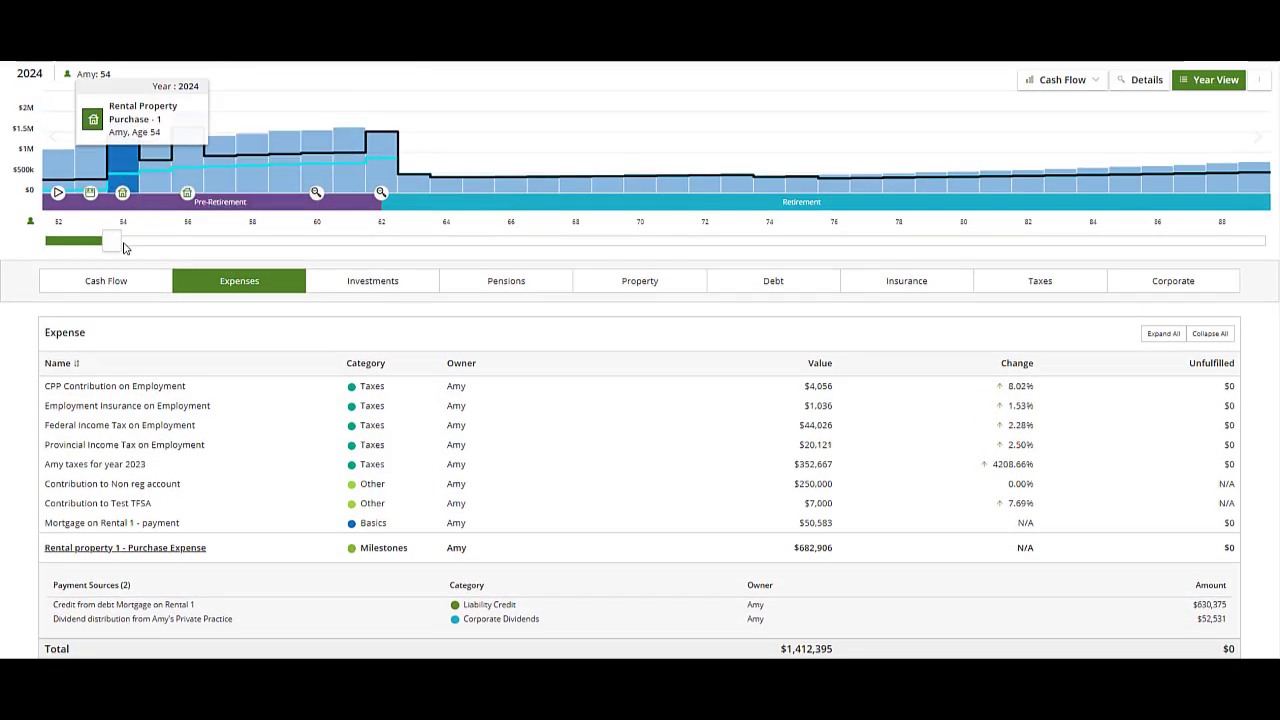
- Examine the 2026 expenses and the payment sources for the Rental Property 2 purchase
left_click_drag(113, 248, 180, 250)
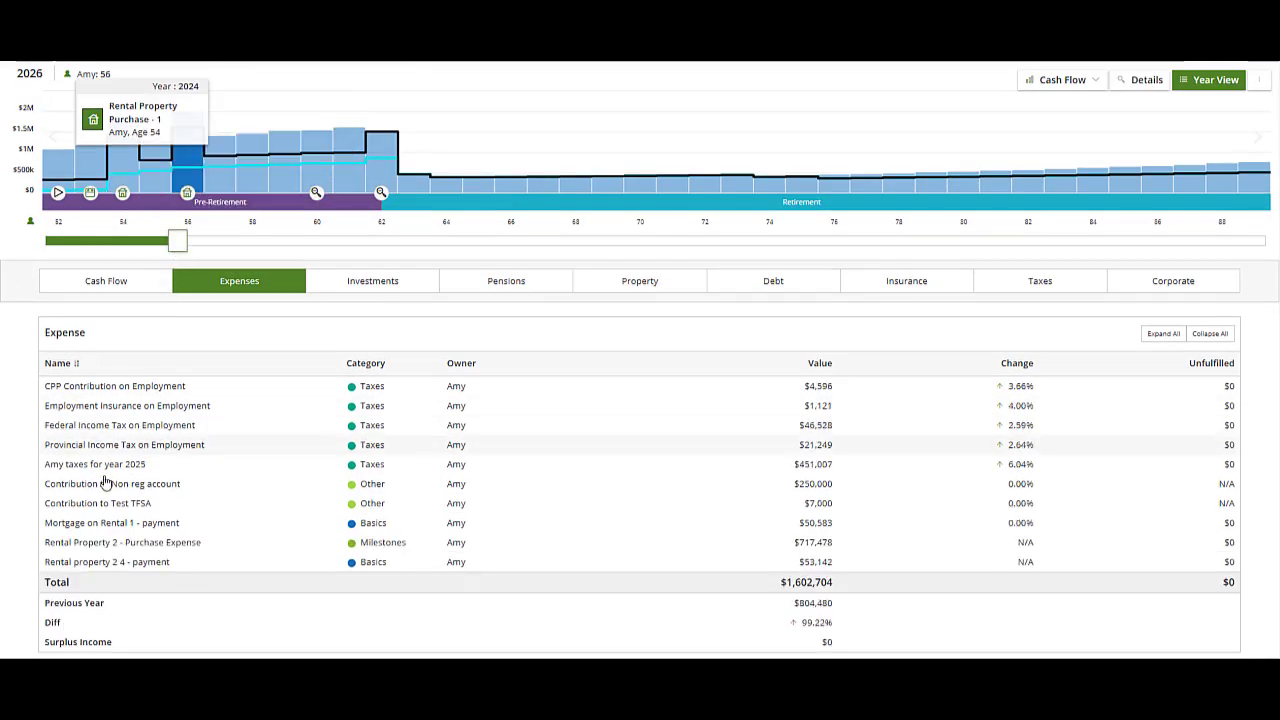
left_click(147, 549)
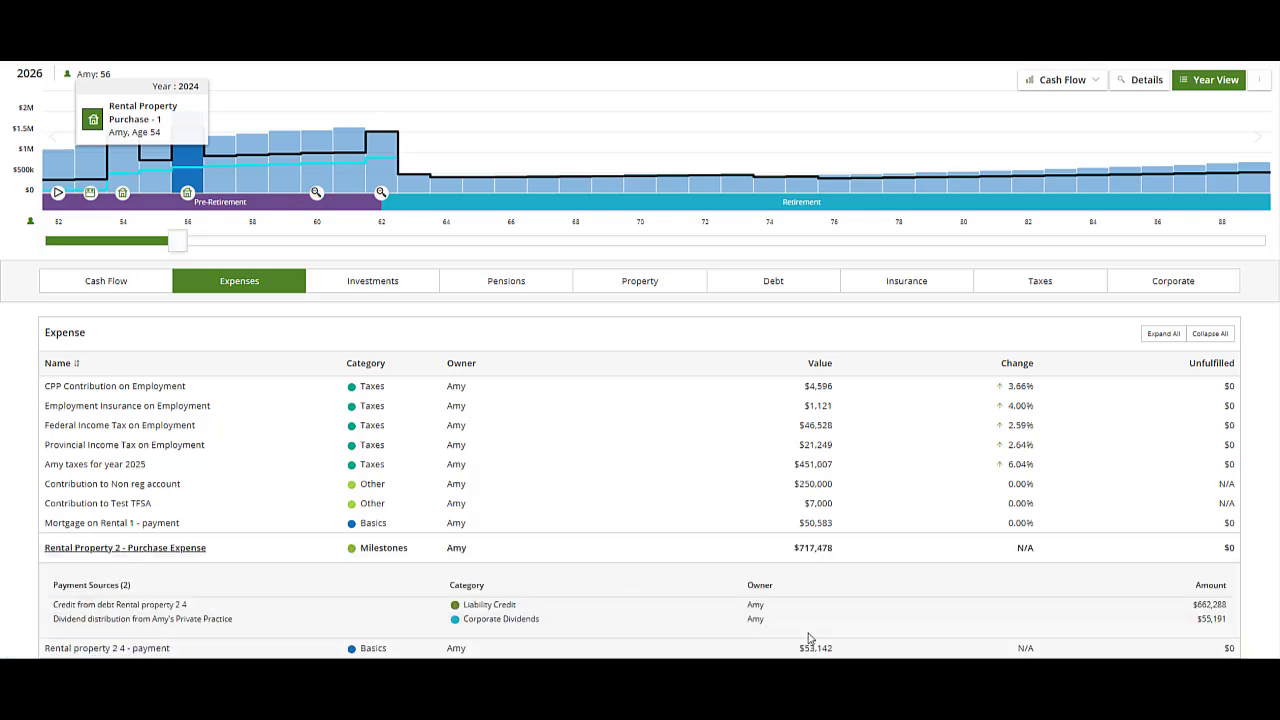
scroll(809, 640, "down", 1)
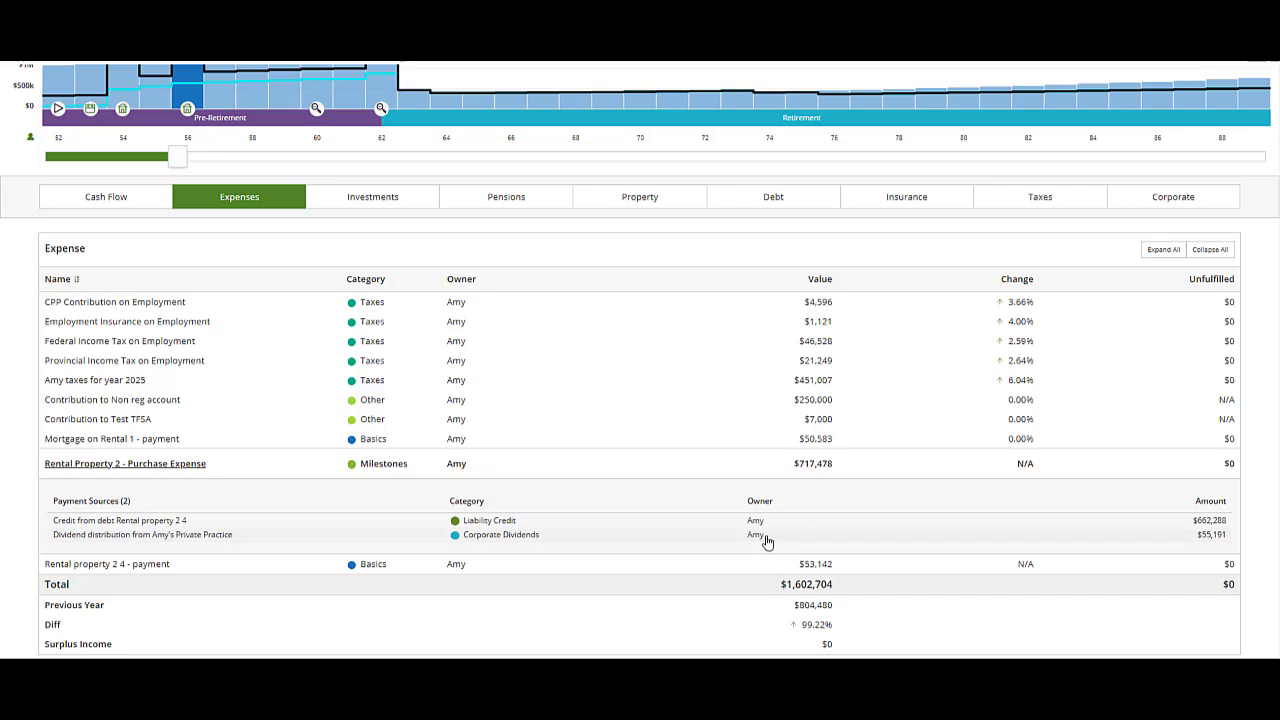
- Review the property and debt details for 2026 and 2047, and reset the Year View to 2022
left_click(636, 199)
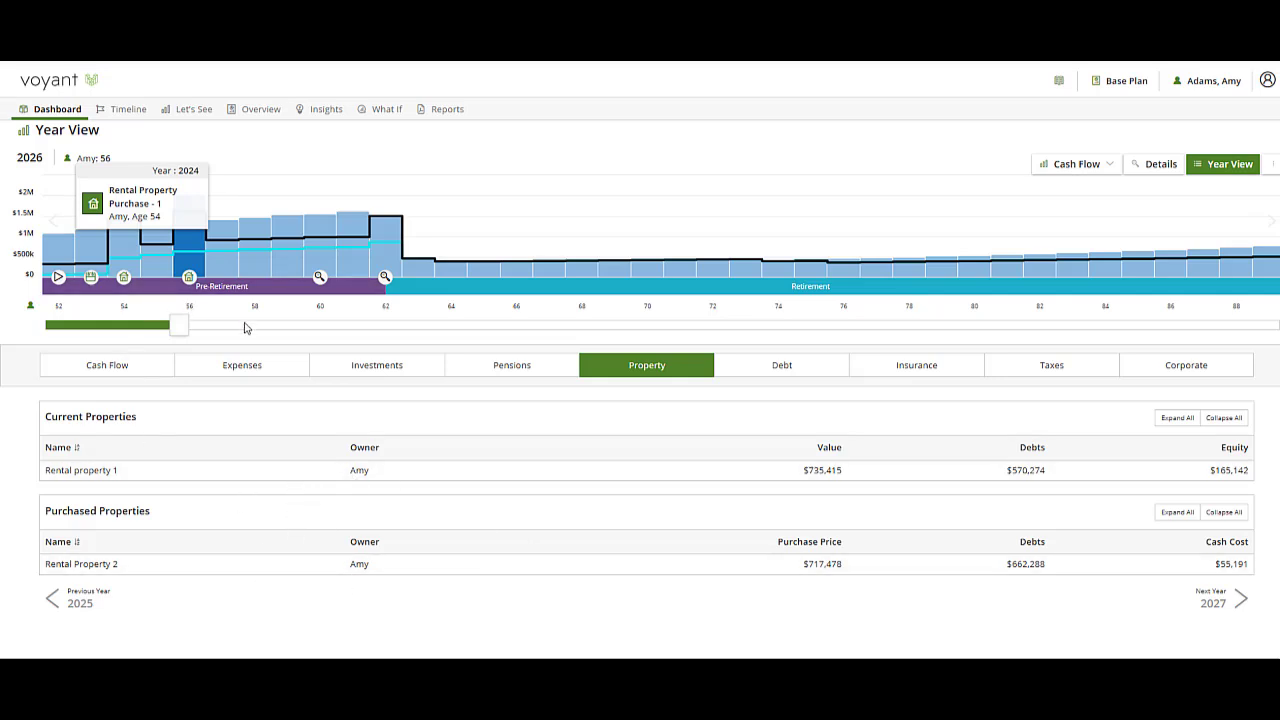
left_click(801, 366)
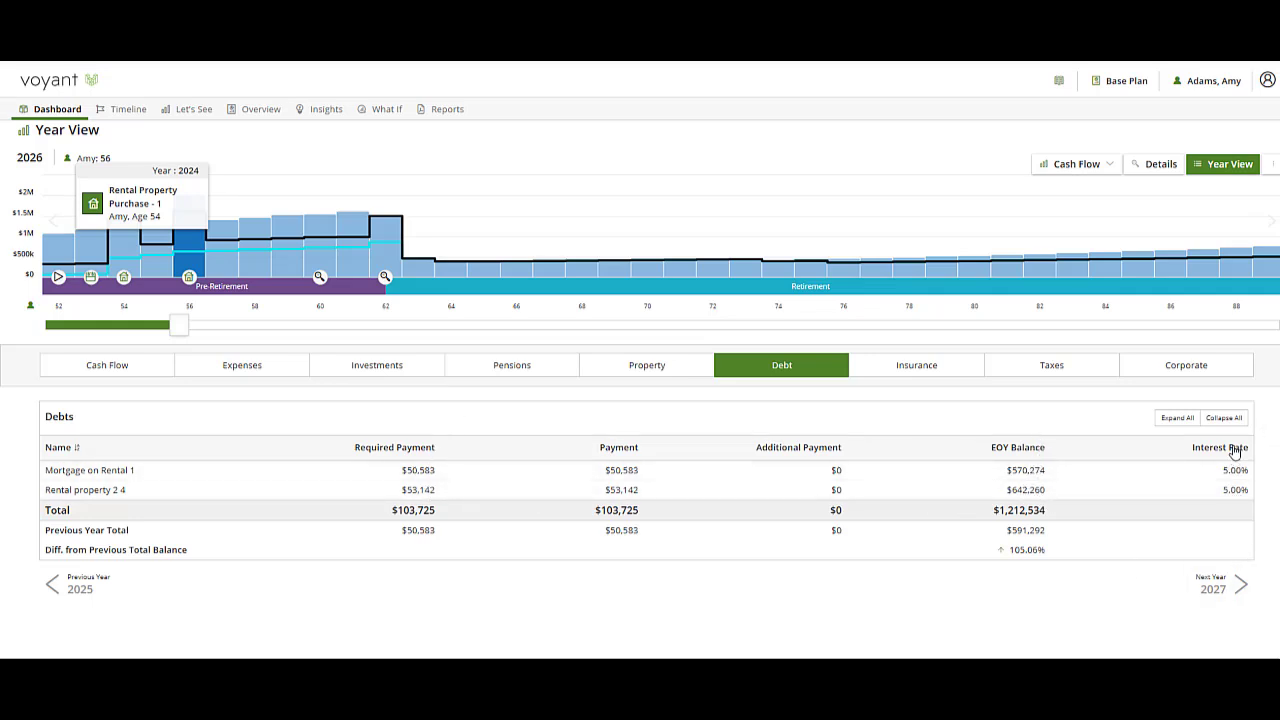
left_click_drag(176, 327, 860, 337)
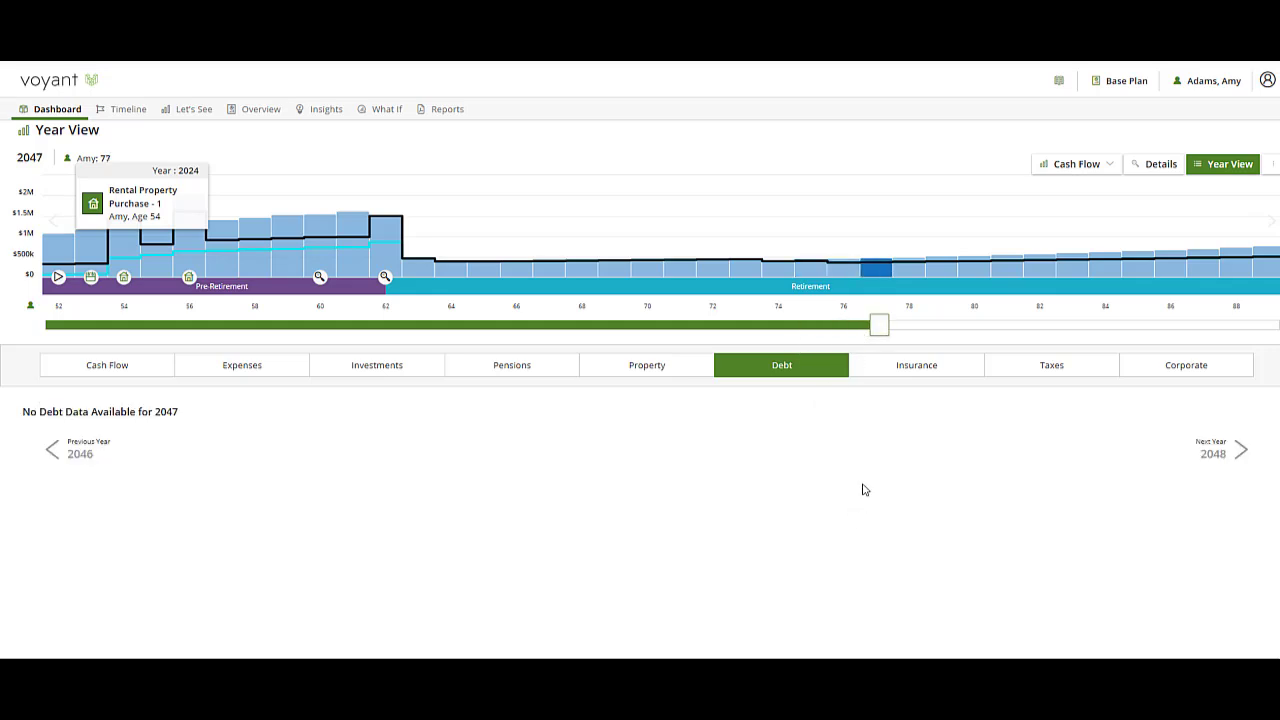
left_click(679, 368)
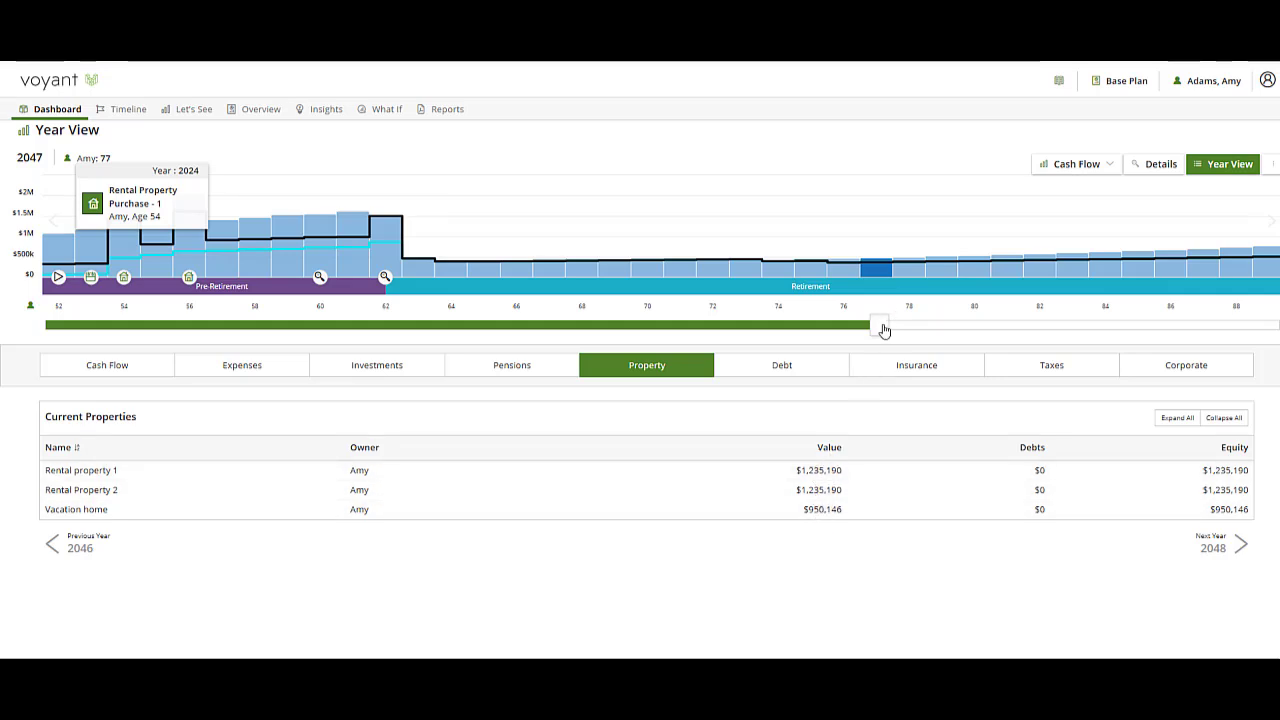
left_click_drag(884, 330, 45, 325)
- Return to the dashboard, open Rental property 1 and create a new linked income for it
left_click(30, 106)
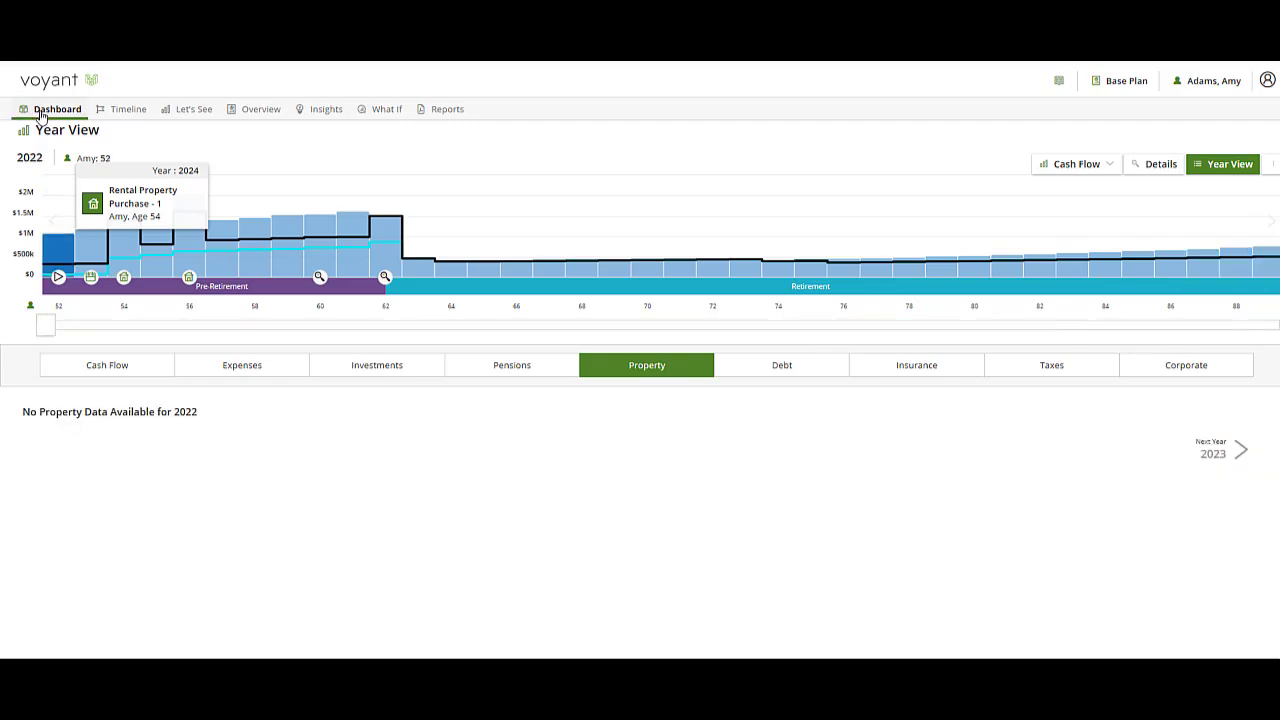
scroll(234, 449, "down", 5)
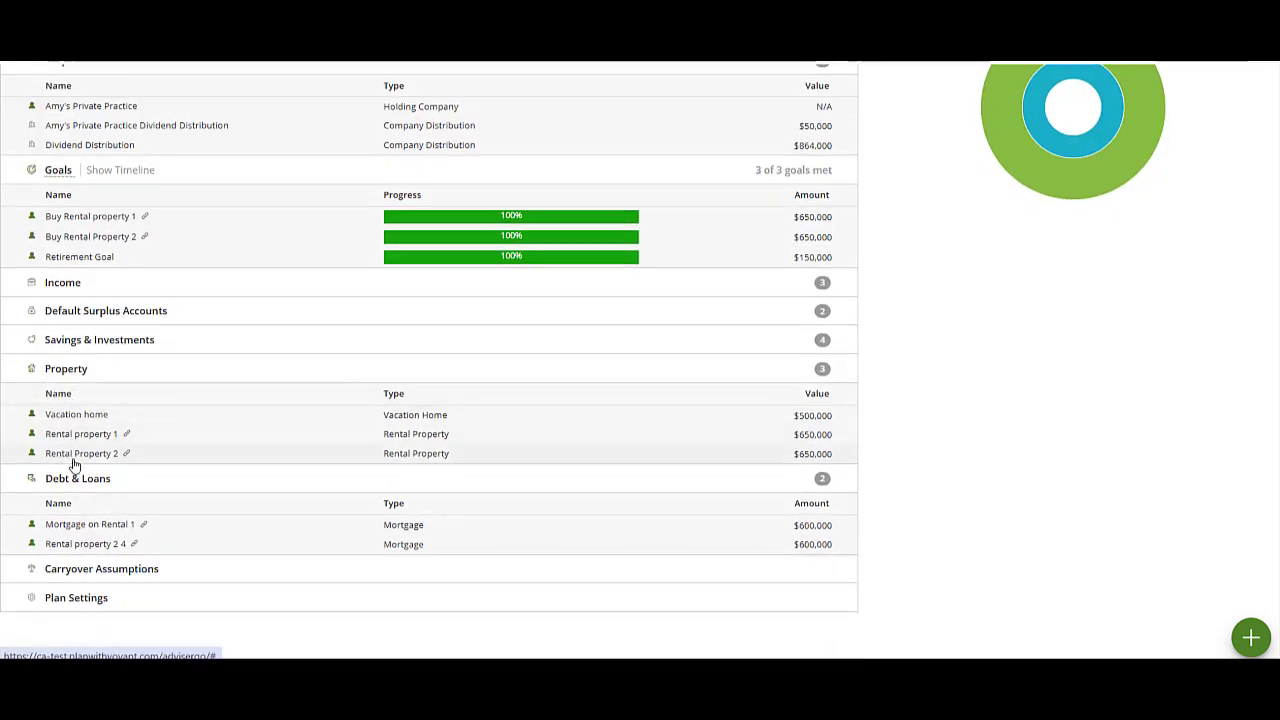
left_click(66, 436)
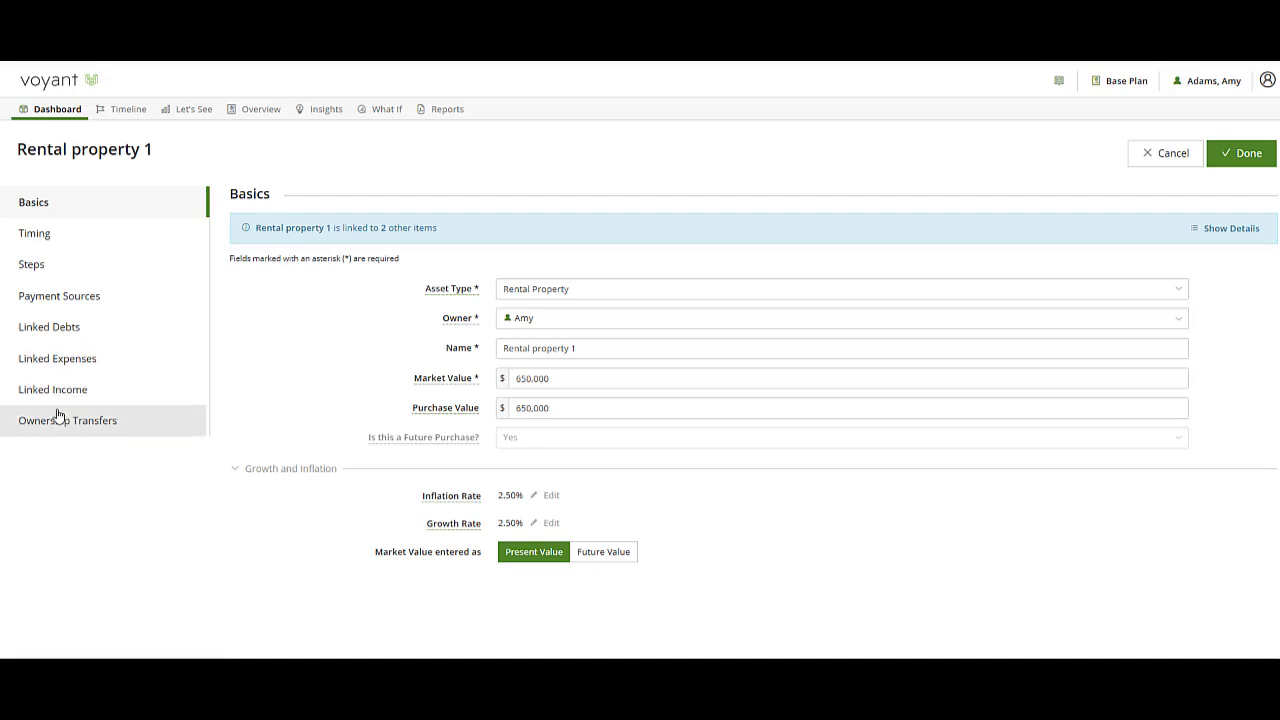
left_click(40, 397)
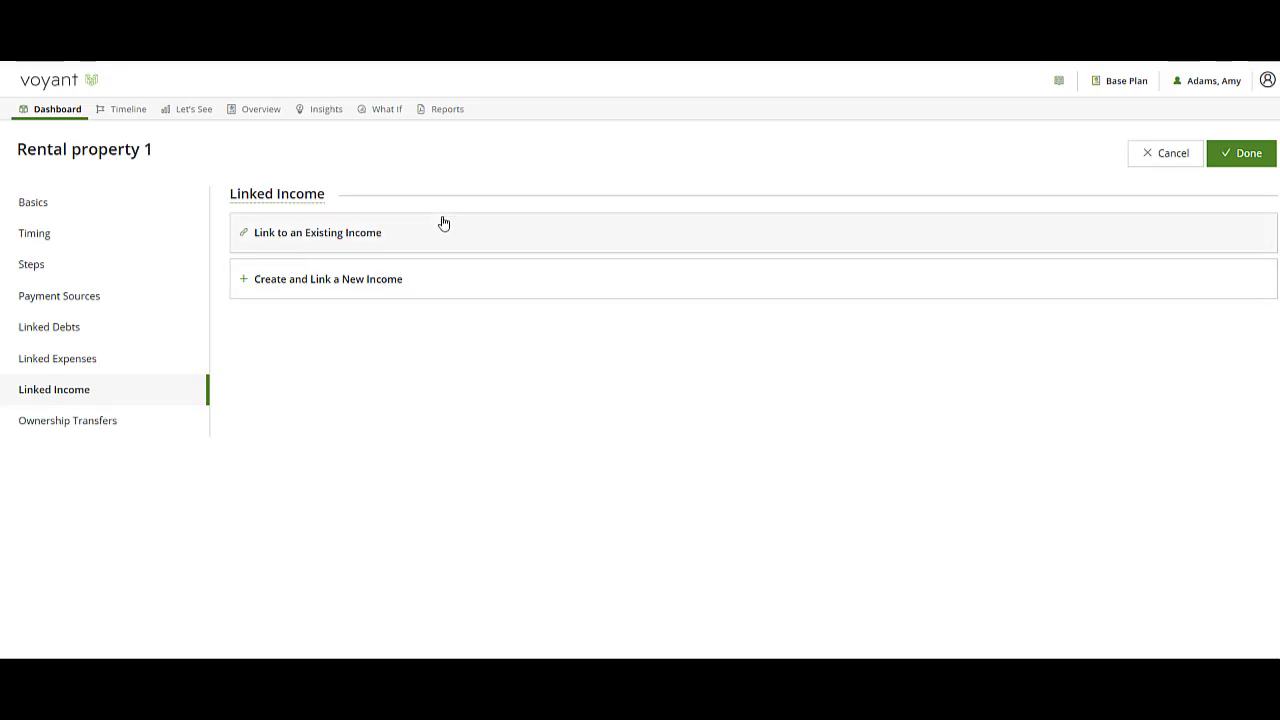
left_click(344, 284)
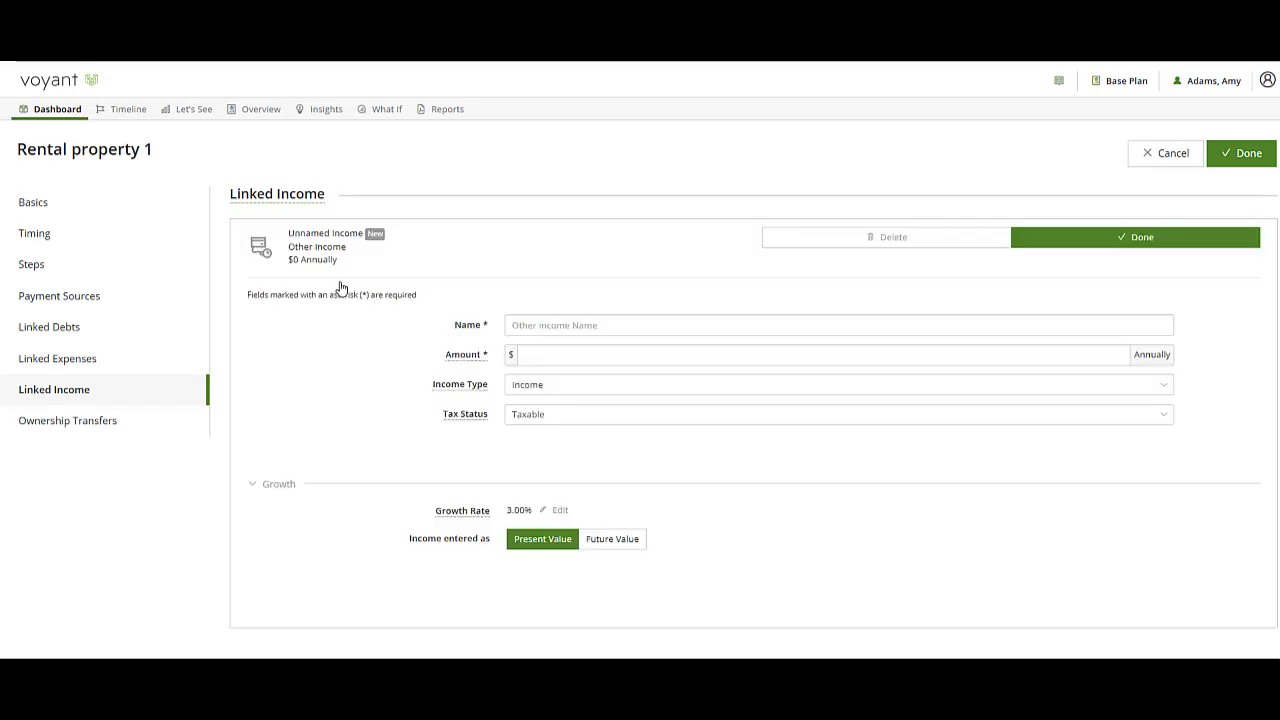
- Name the linked income "Rental Income on Property 1", set its amount to $40,000 annually, and confirm it
left_click(581, 325)
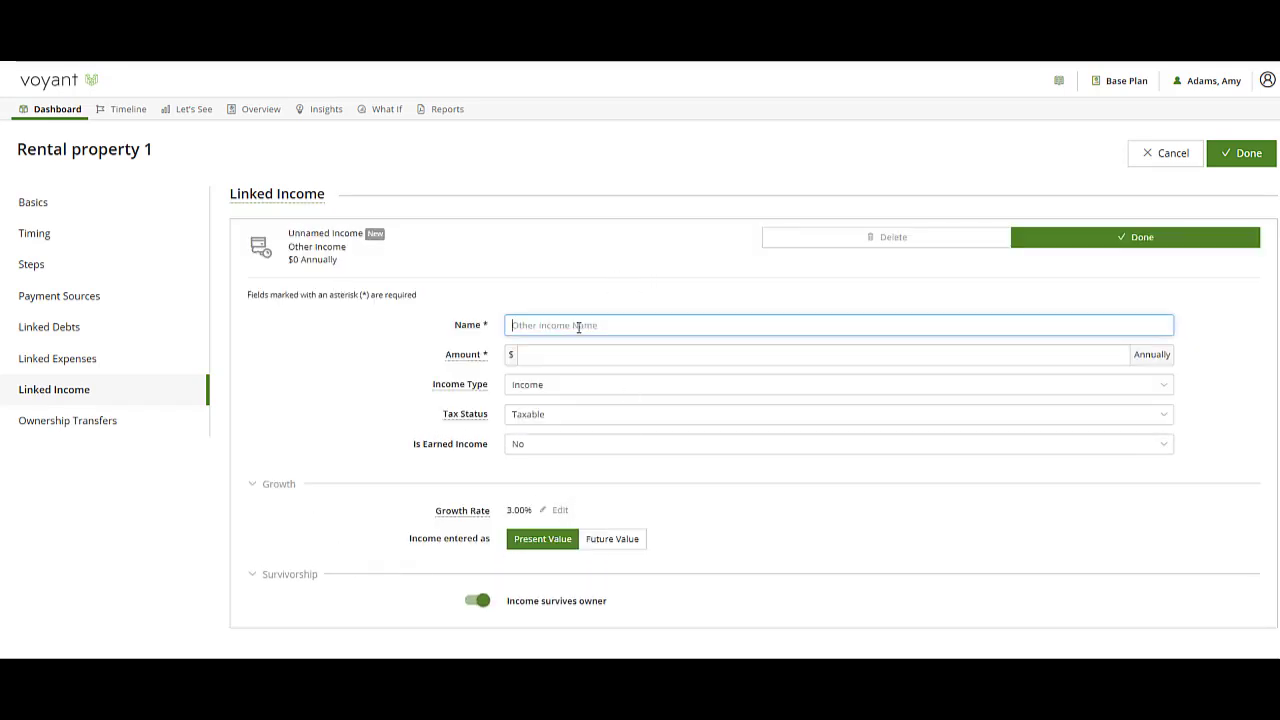
type("Rental Income on")
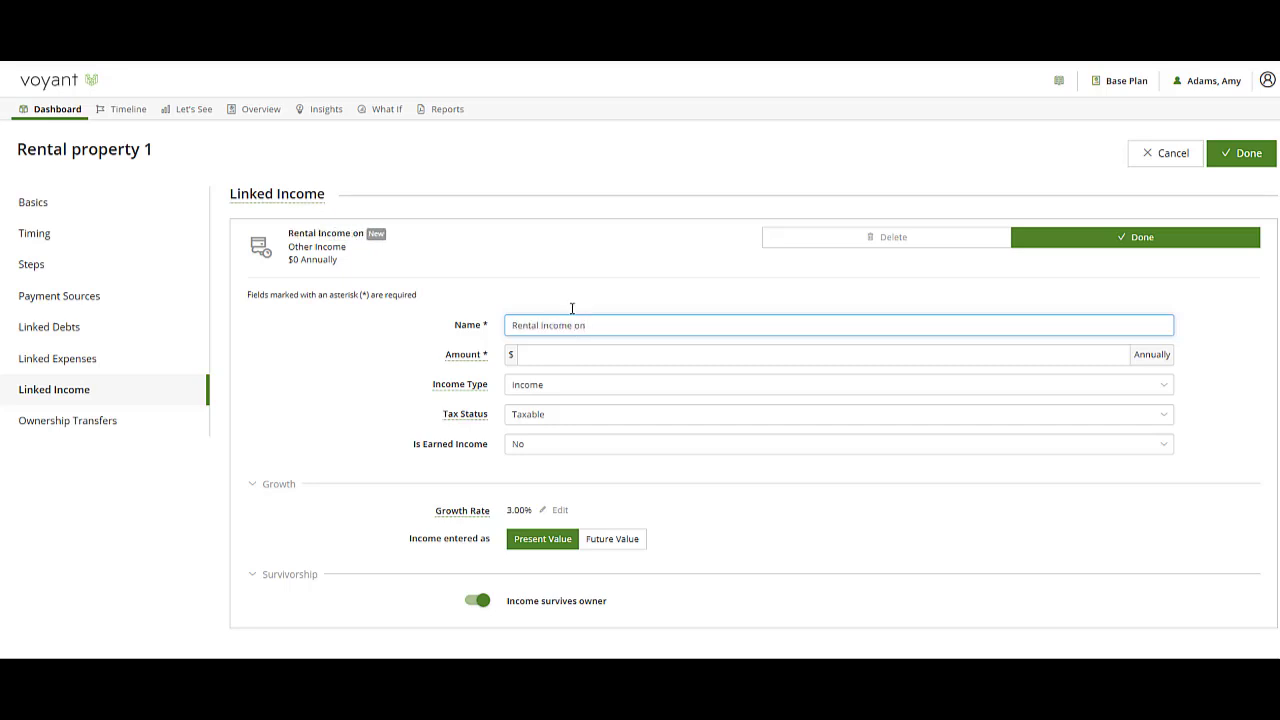
type(" Property 1")
key("Tab")
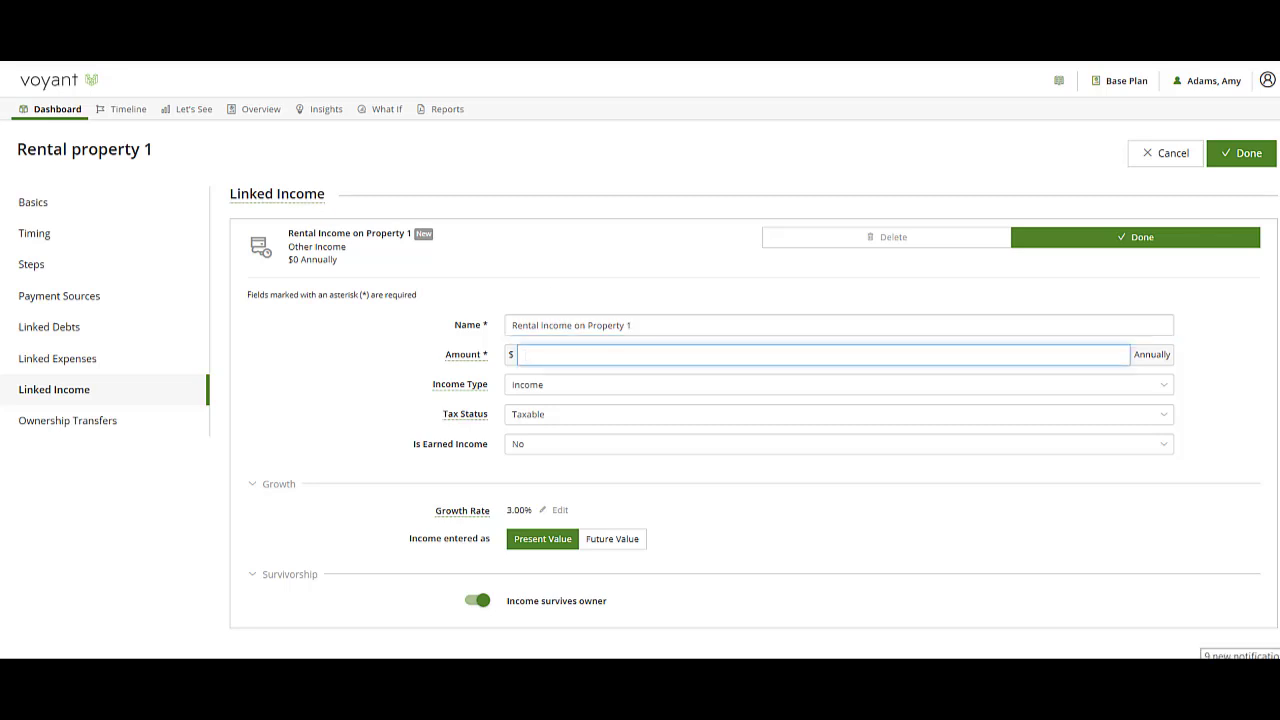
type("40,000")
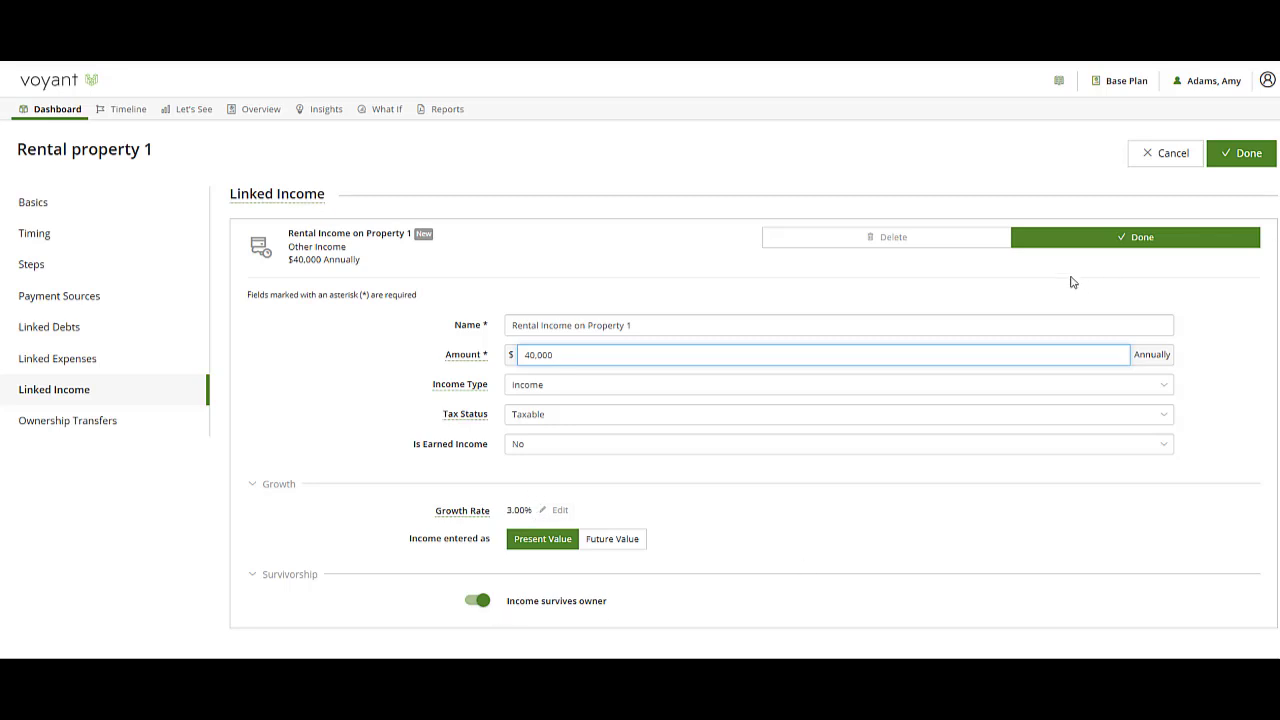
left_click(1117, 240)
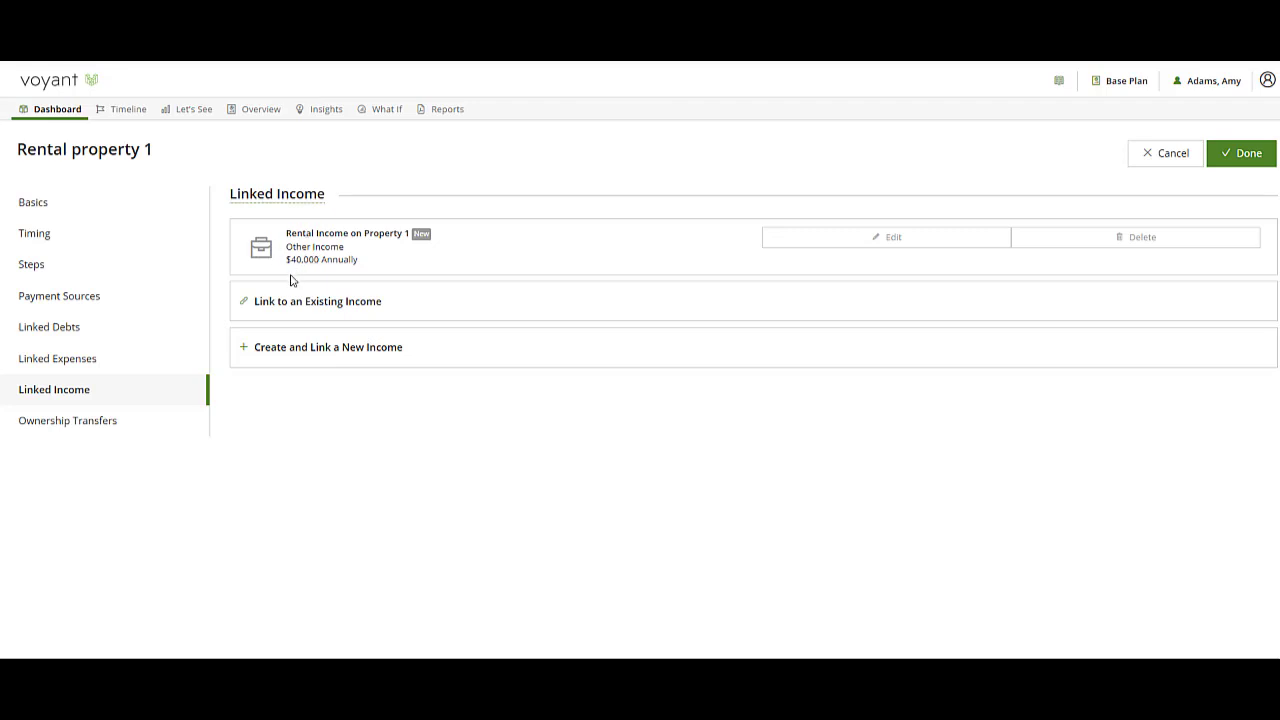
- Save Rental property 1 and go to the property and debt lists on the dashboard
left_click(1247, 156)
scroll(350, 460, "down", 3)
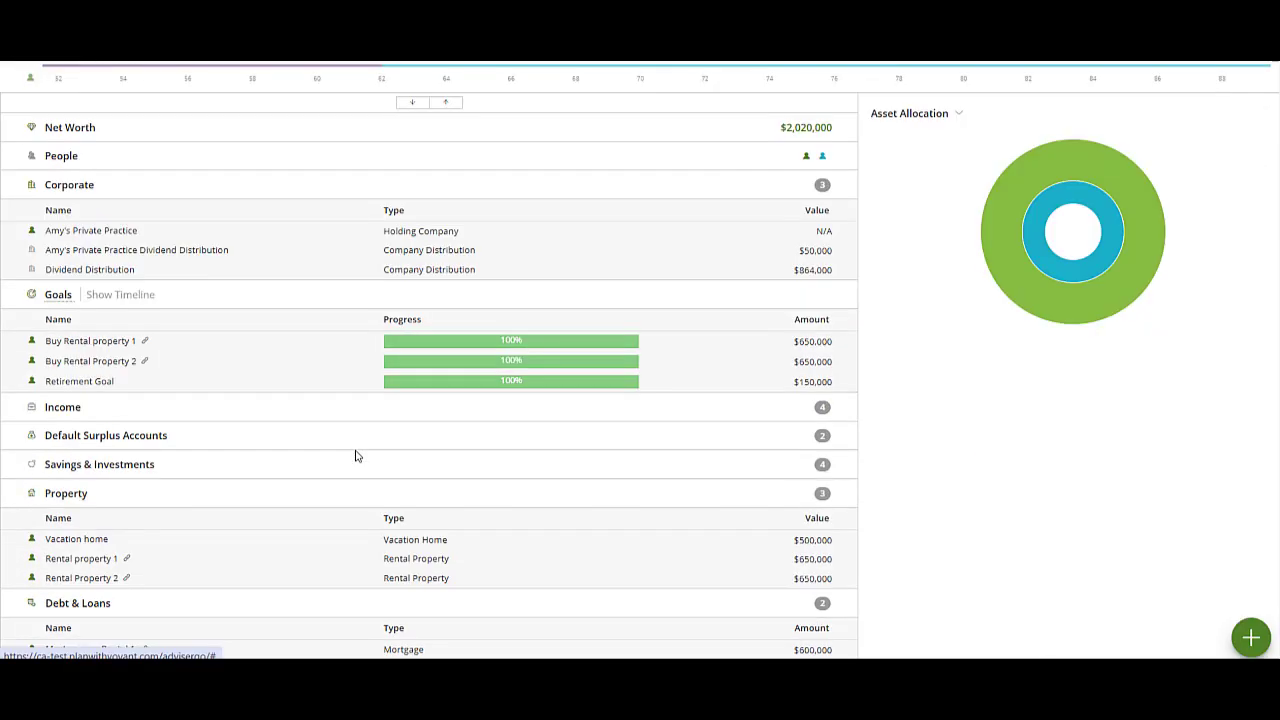
scroll(240, 445, "down", 2)
scroll(186, 535, "down", 5)
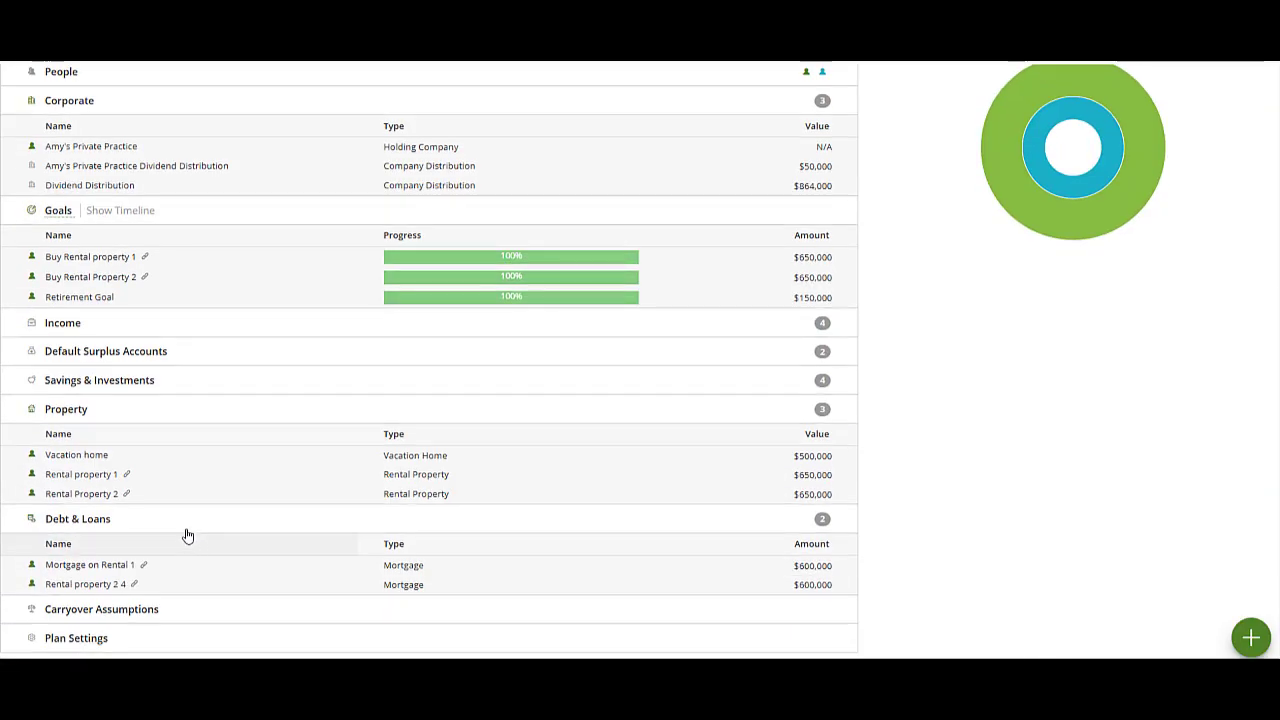
- Open Rental Property 2 and create a new linked income for it
left_click(126, 493)
left_click(98, 394)
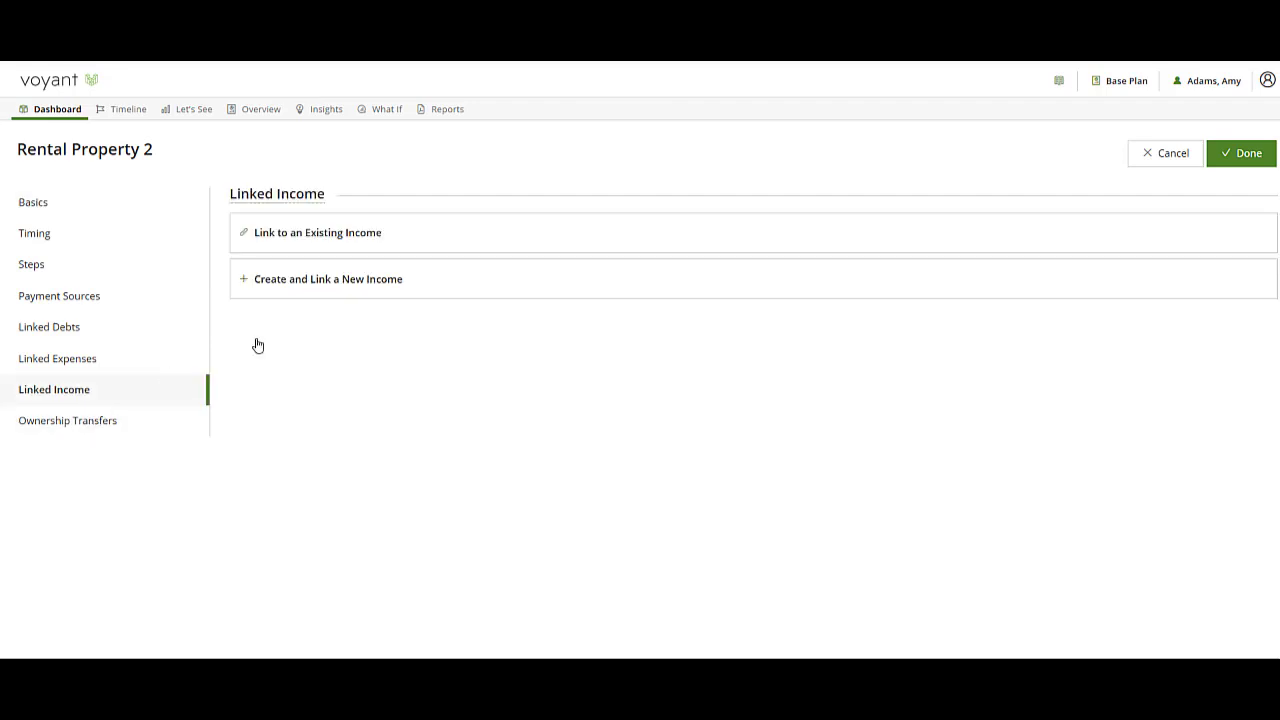
left_click(394, 283)
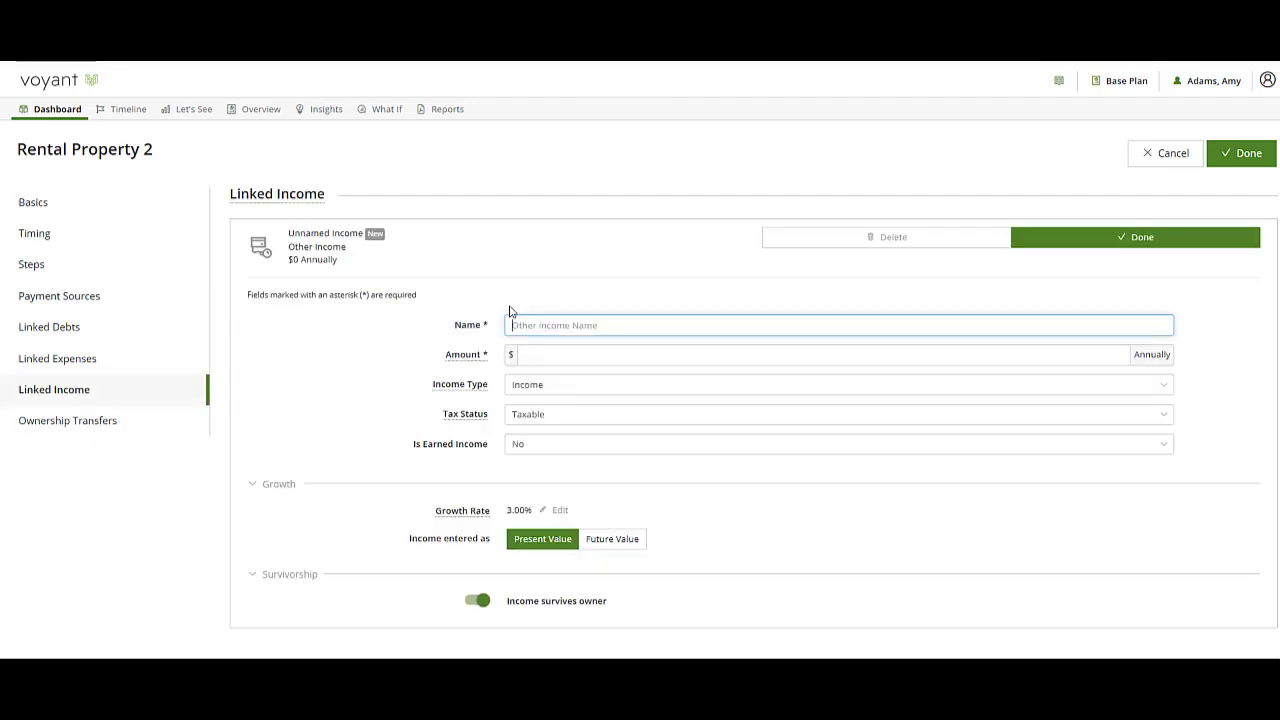
- Name the linked income "Rental Income on Property 2", set its amount to $40,000 annually, and save Rental Property 2
type("Rental Incom")
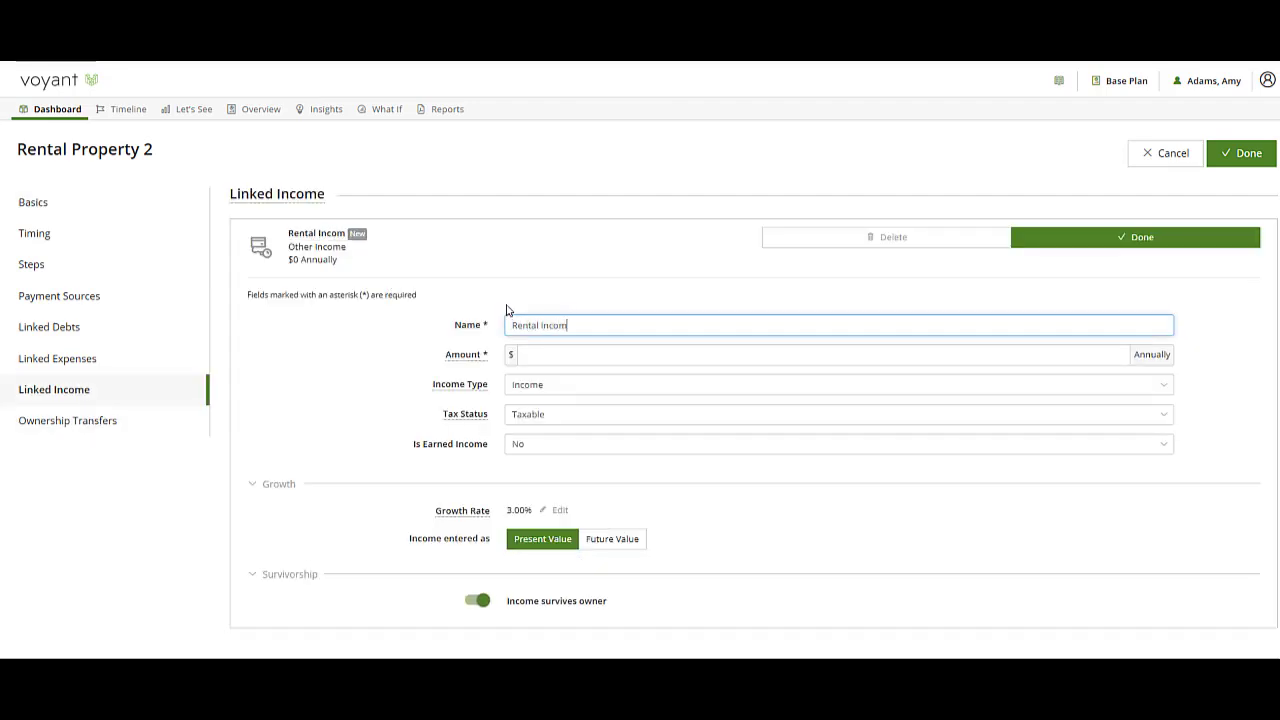
type("e on Prop")
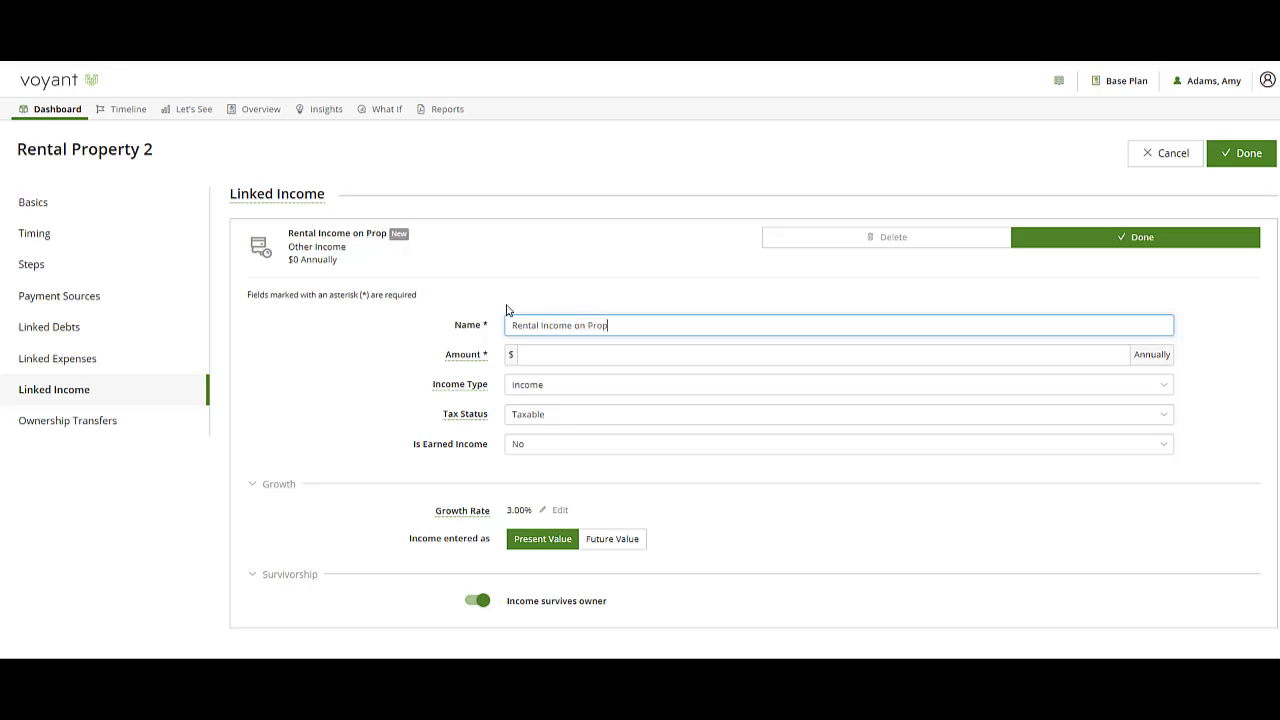
type("erty 2")
left_click(604, 355)
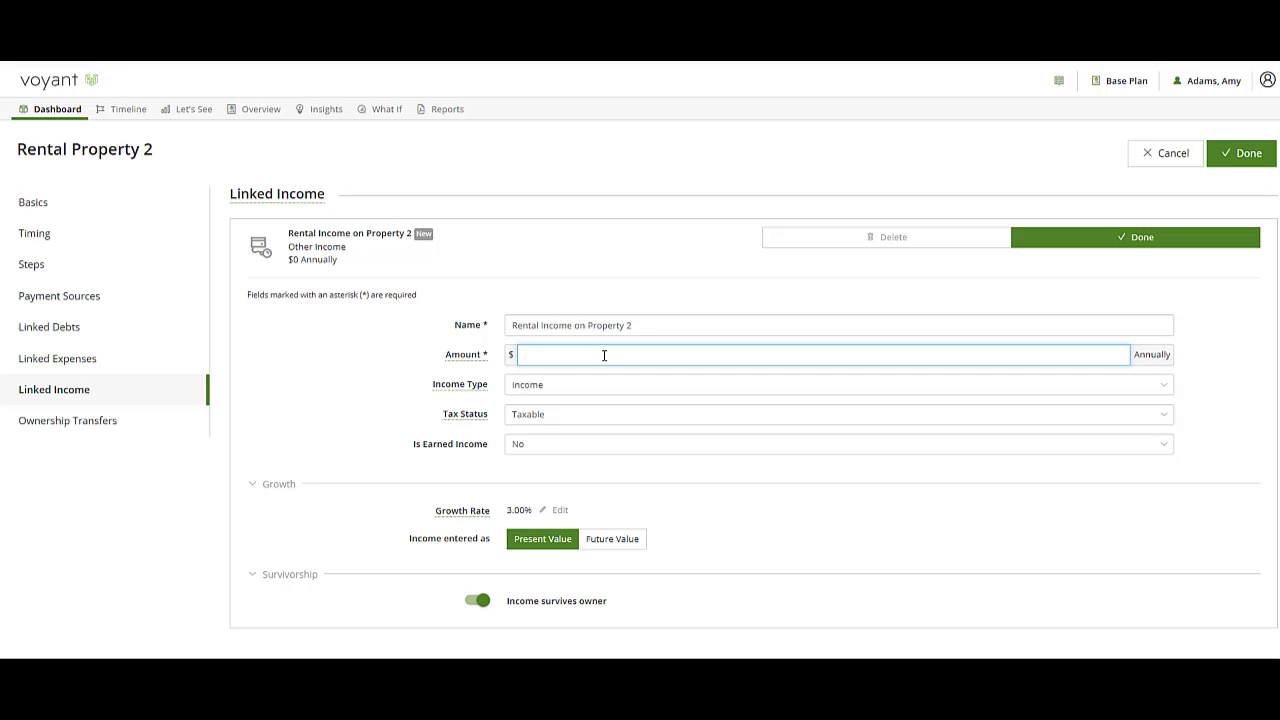
type("400000")
left_click(1118, 238)
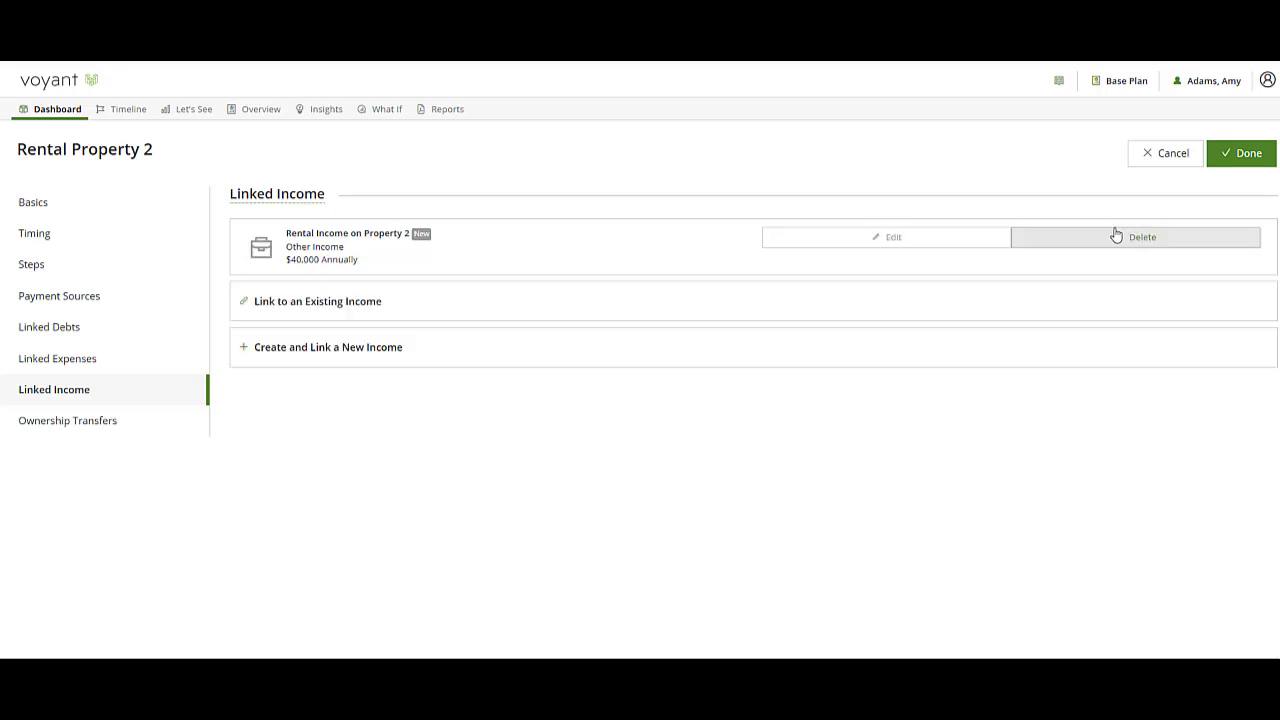
left_click(1212, 146)
- Turn on the chart details and review the Year View cash flow for 2024, 2026 and 2048
left_click(1147, 143)
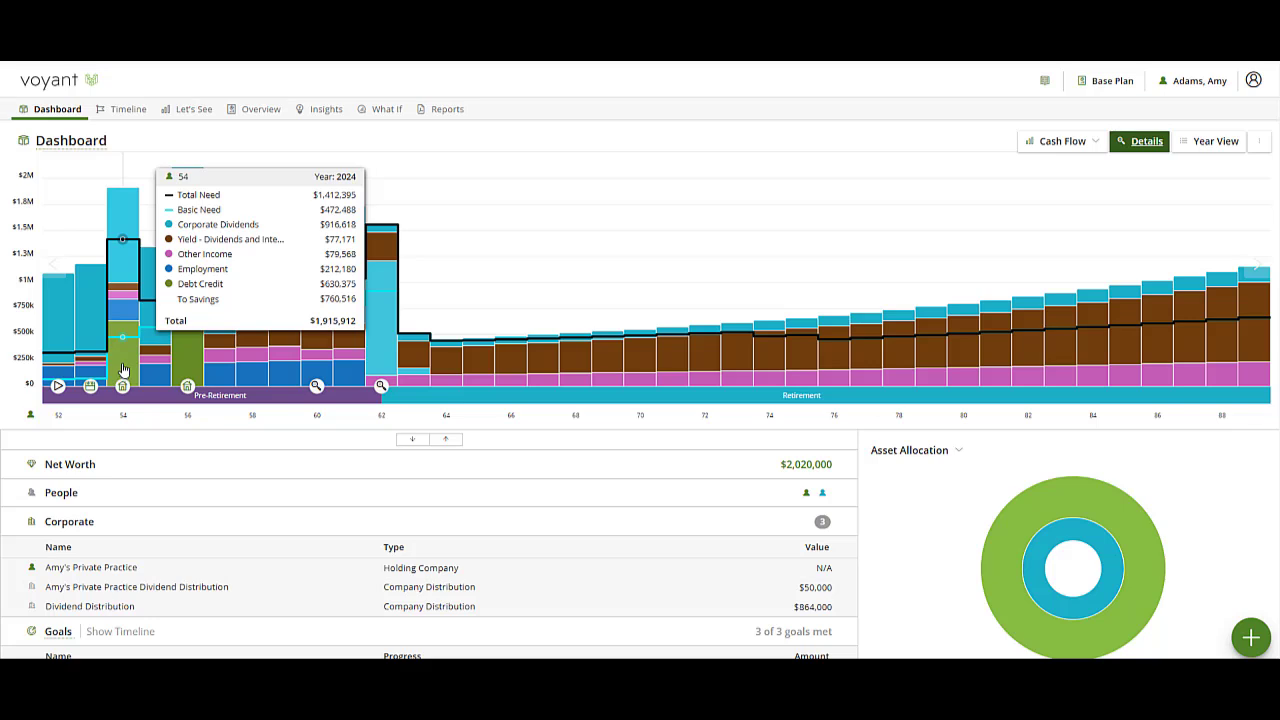
left_click(1217, 143)
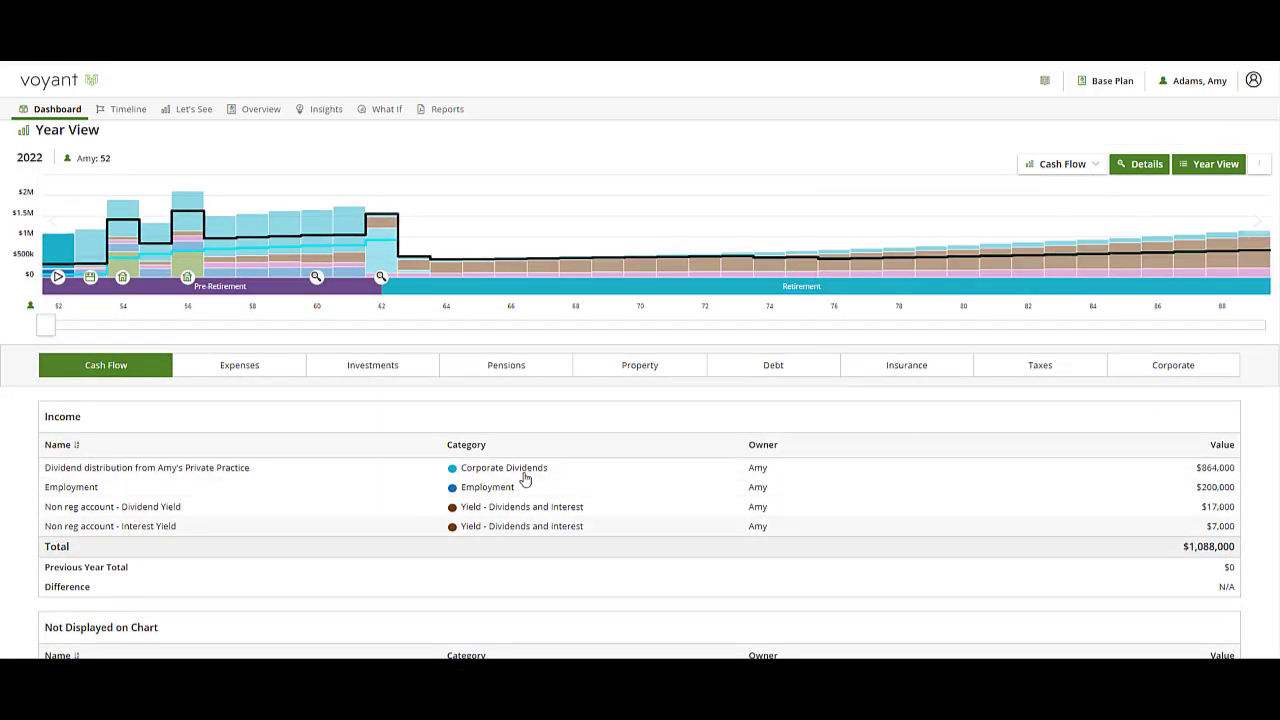
left_click_drag(46, 327, 113, 335)
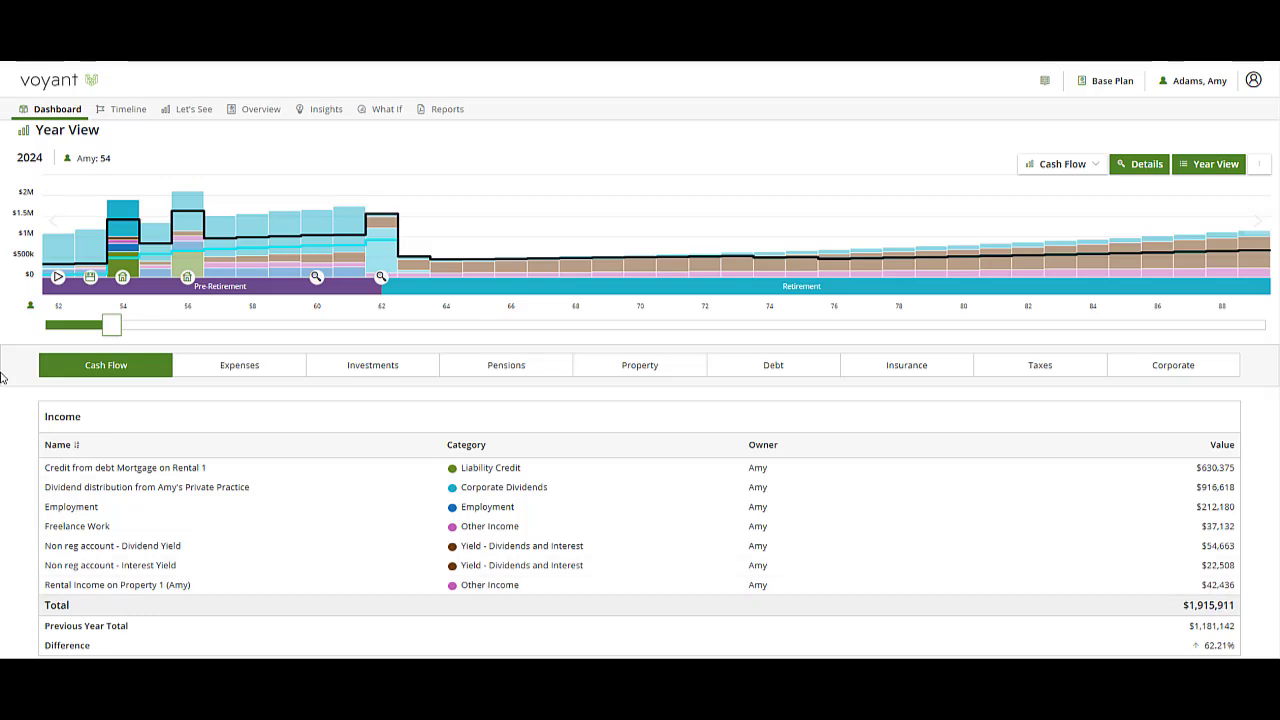
left_click_drag(116, 334, 180, 336)
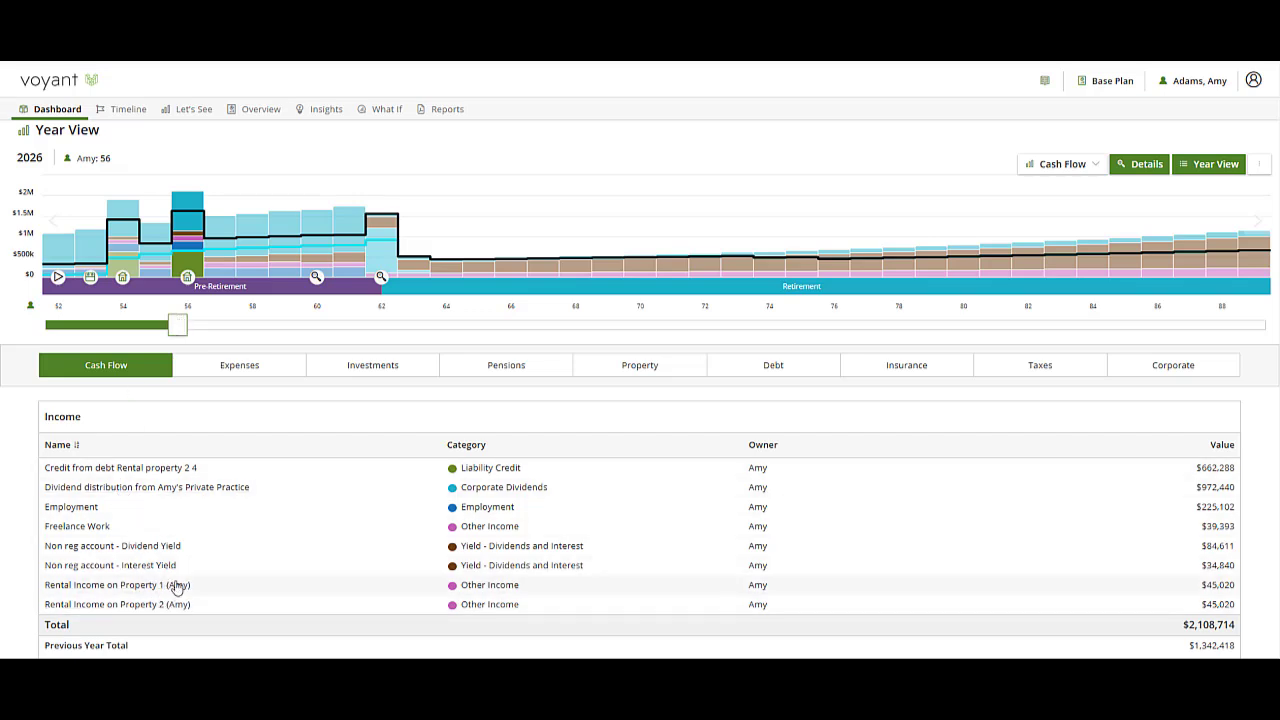
left_click_drag(177, 325, 911, 337)
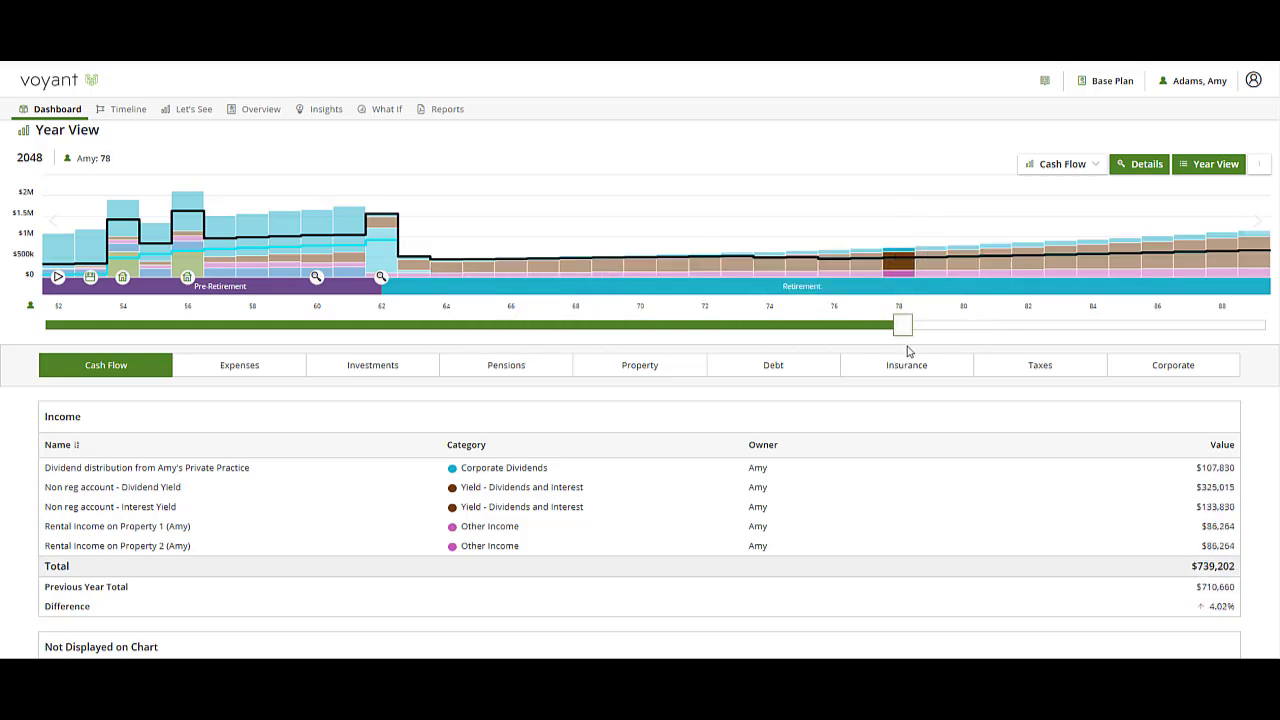
- Return to the dashboard, open the timing of Rental property 1, and add a new event at the client's age 65
left_click(47, 110)
scroll(574, 443, "down", 5)
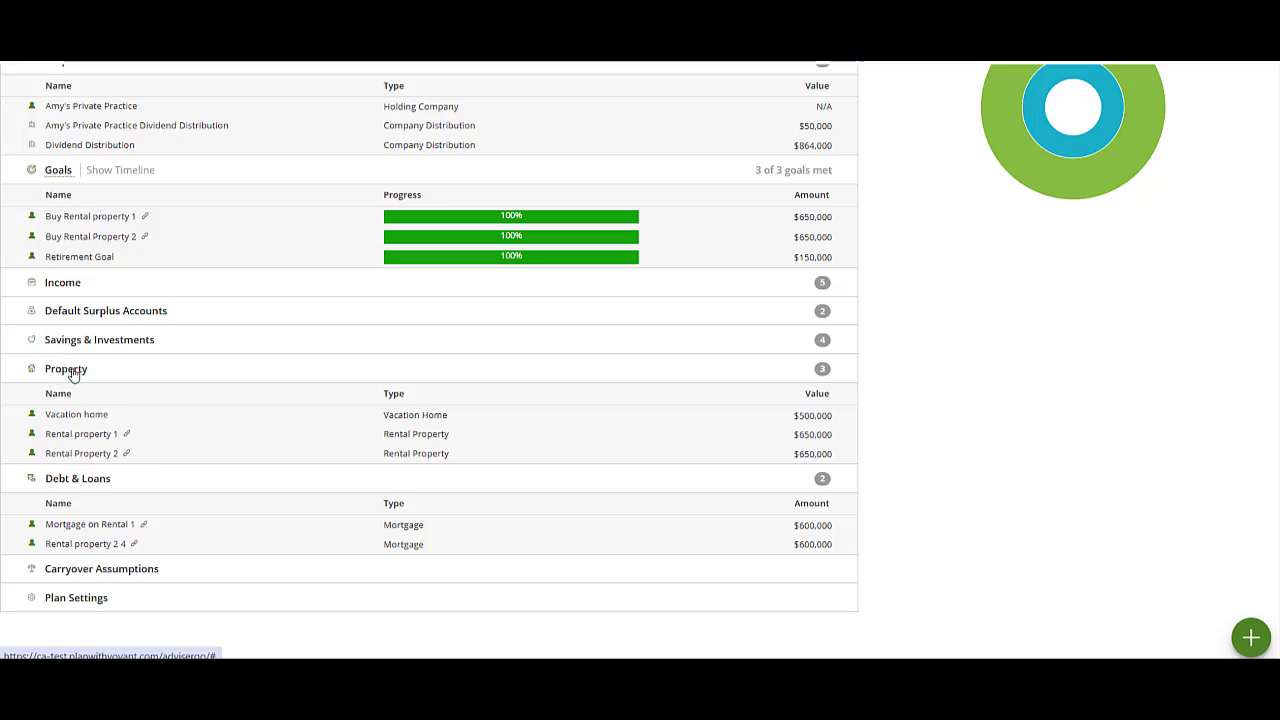
left_click(90, 440)
left_click(76, 240)
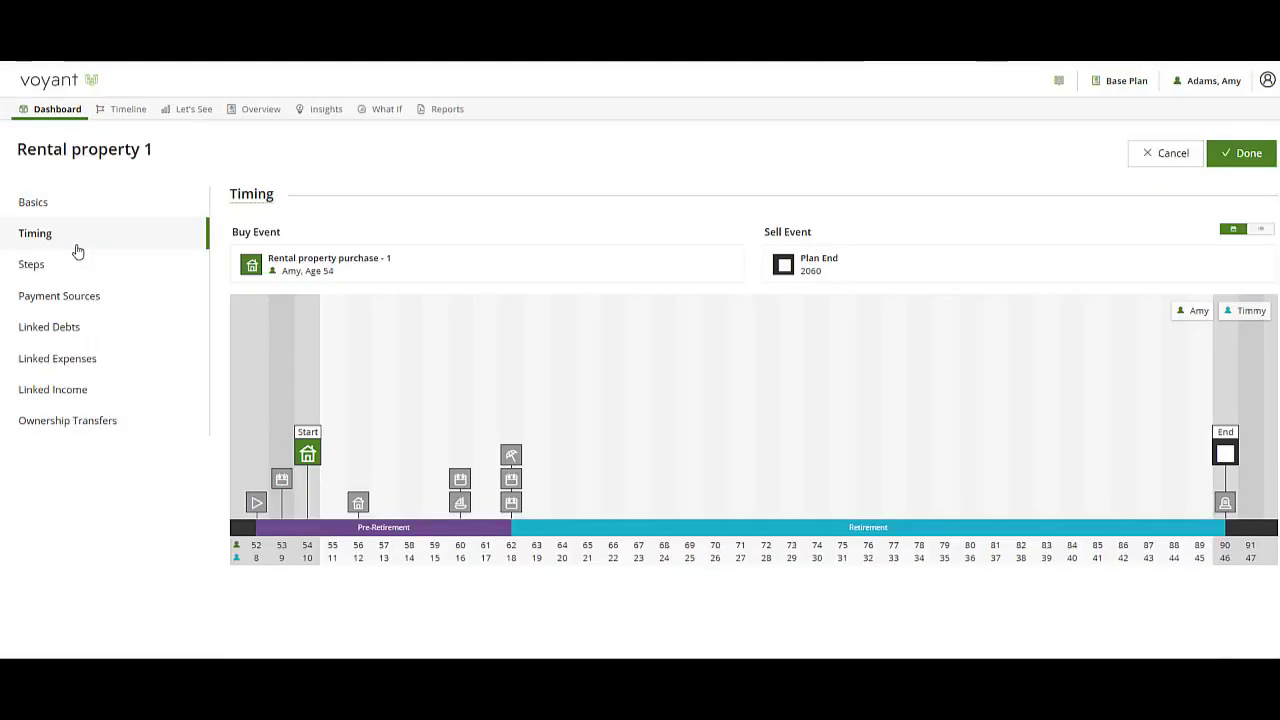
left_click(589, 498)
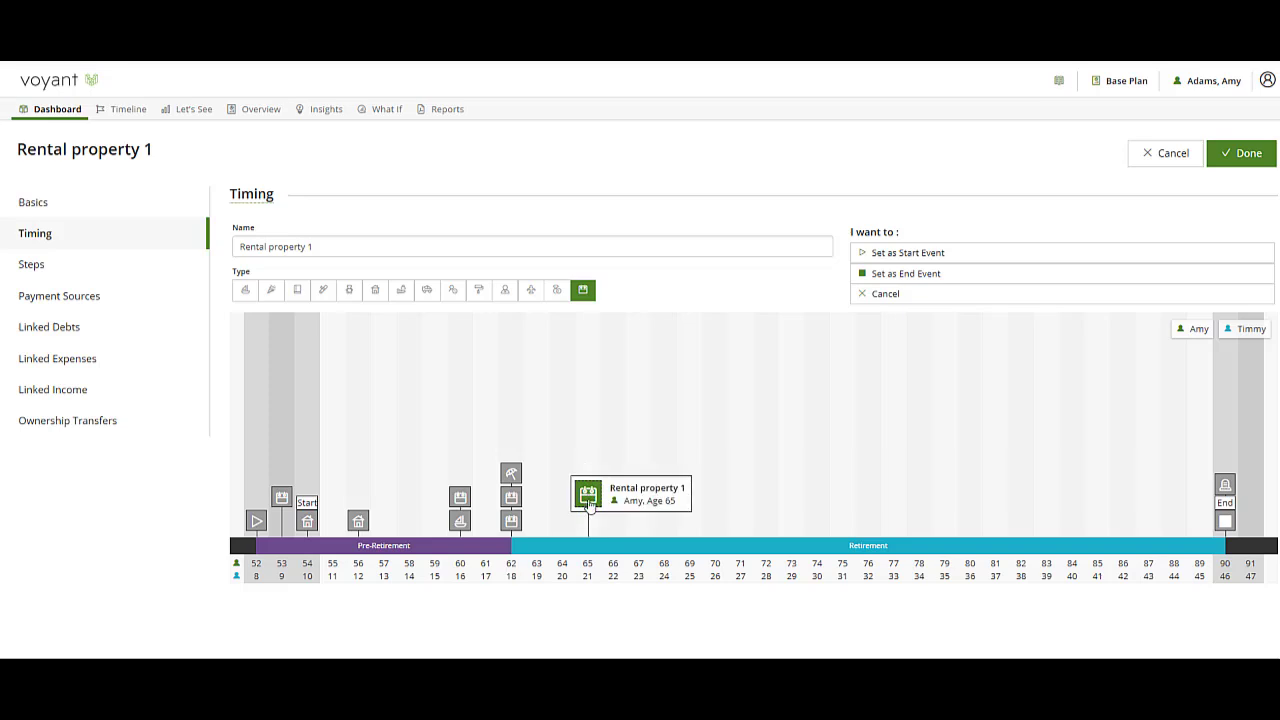
- Name the age-65 event "Sell Rental Property roll proceeds into non-reg" and set it as the end event of Rental property 1
left_click(328, 254)
left_click_drag(328, 254, 171, 260)
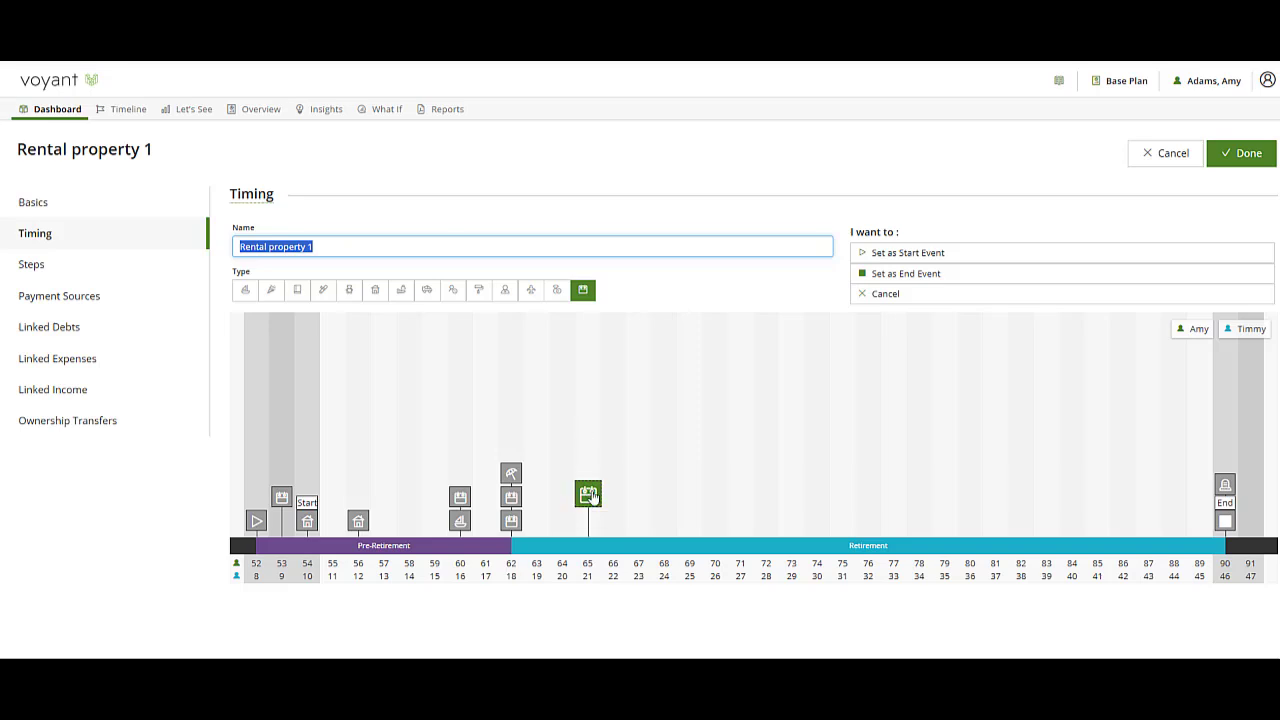
type("Sell")
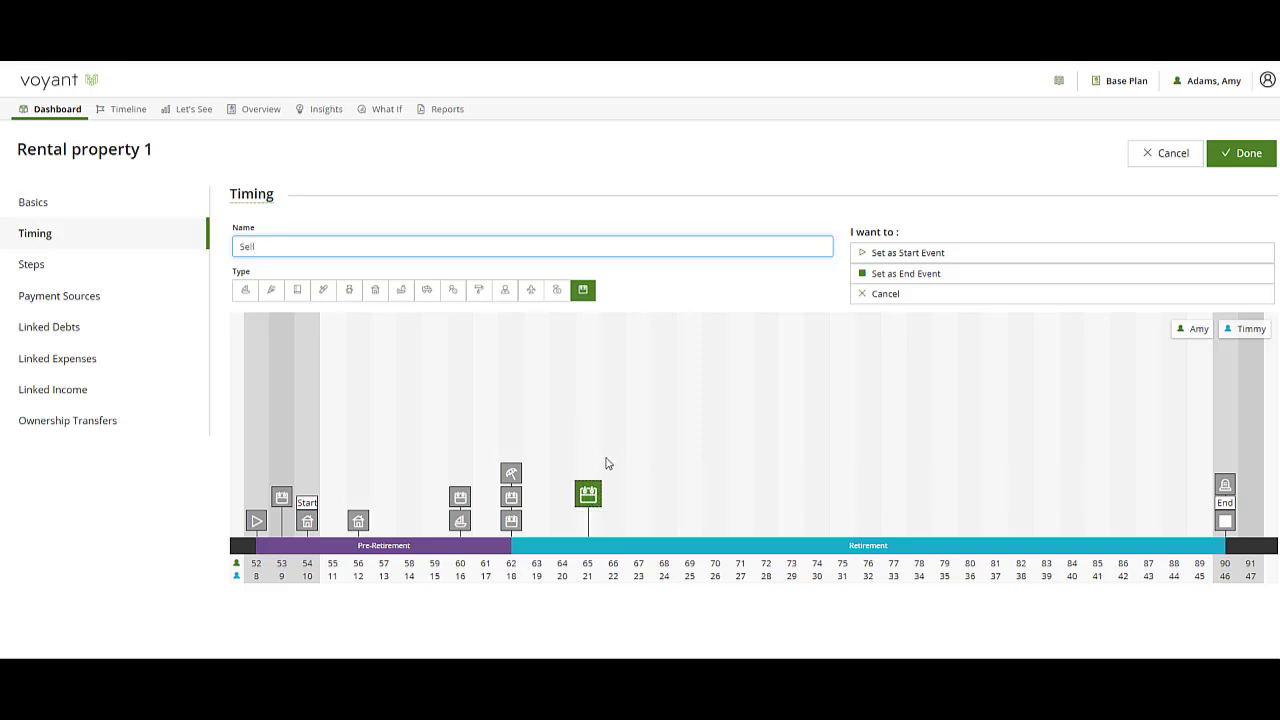
type(" Rental Property roll proceeds into non-reg")
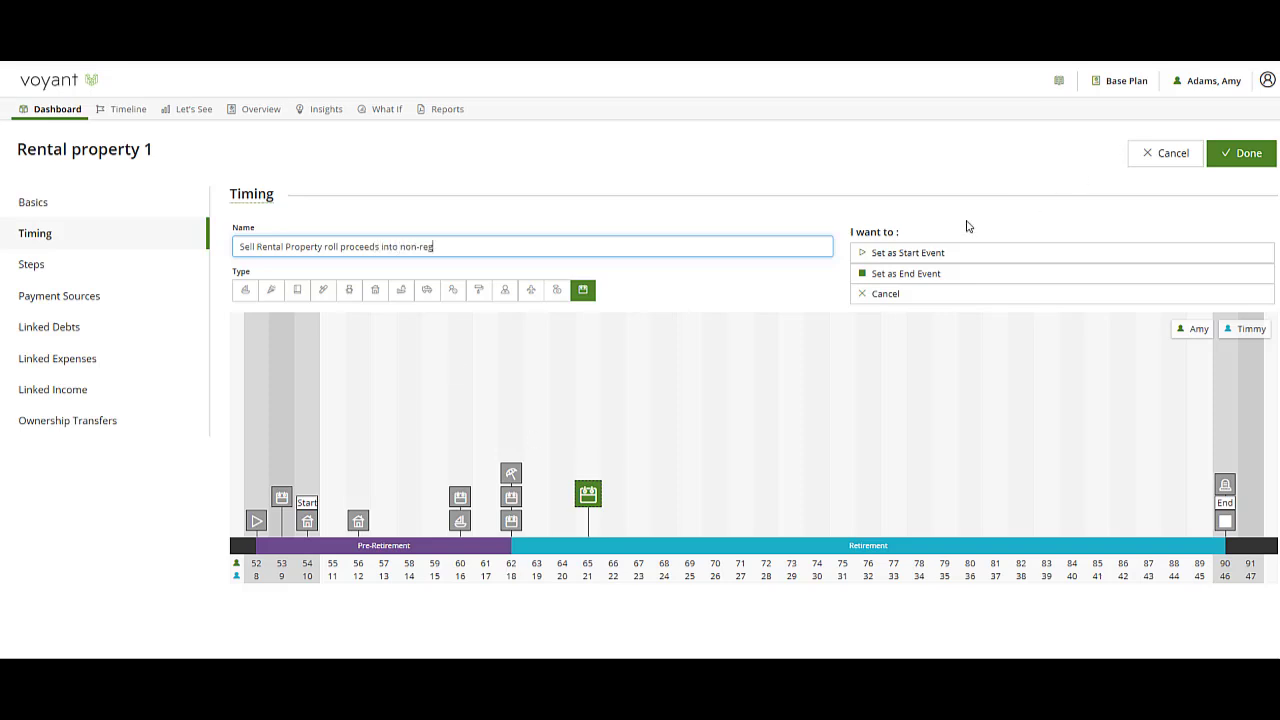
left_click(946, 273)
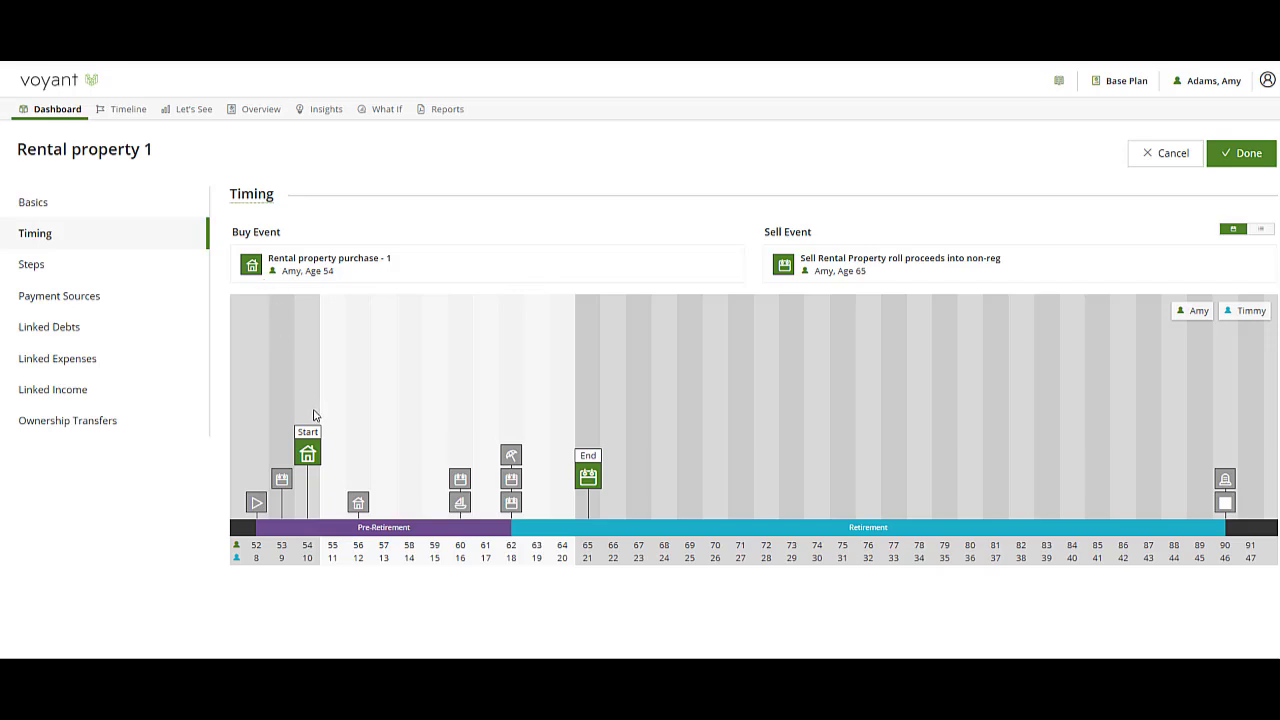
- Save Rental property 1 and examine the 2035 cash flow details on the dashboard chart
mouse_move(587, 495)
left_click(1230, 156)
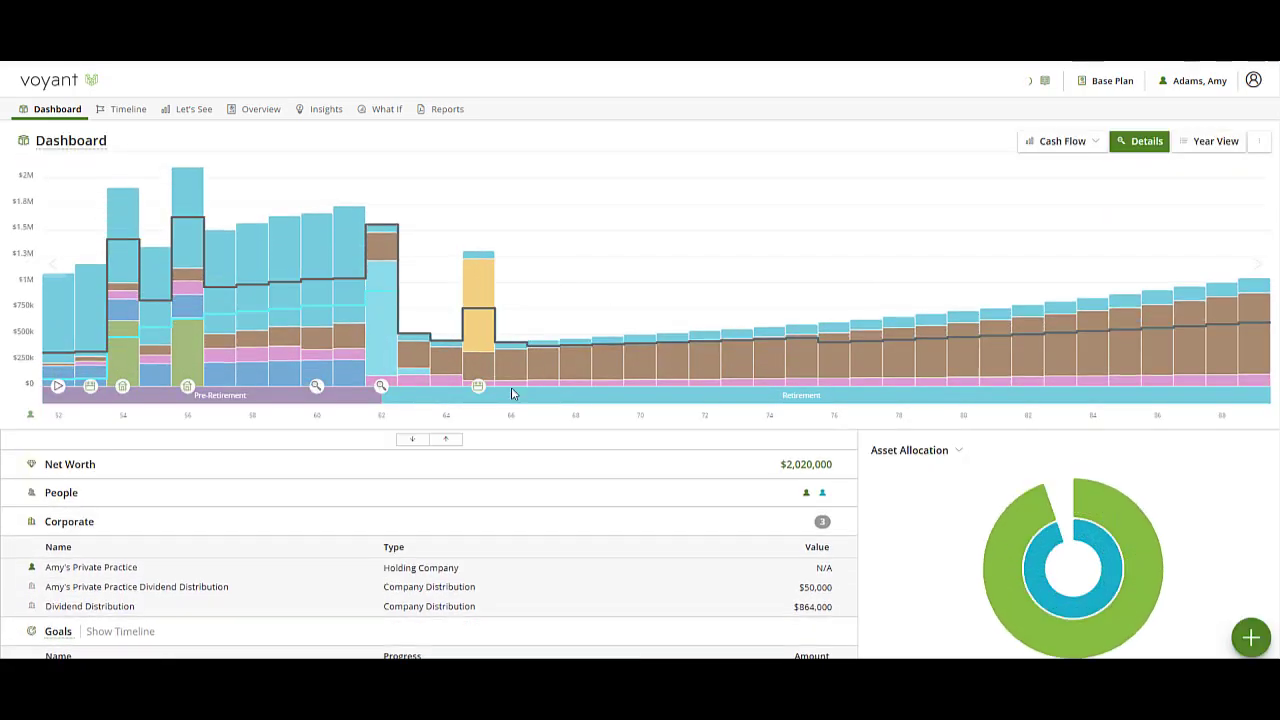
left_click(476, 344)
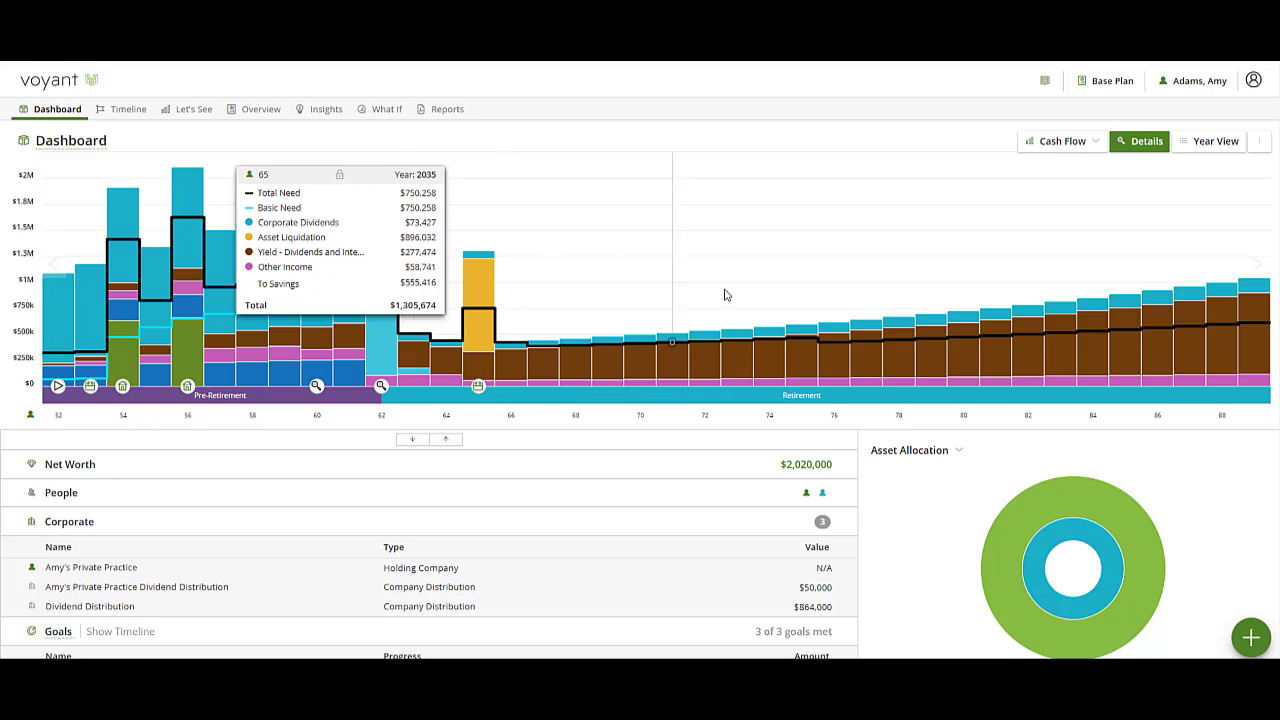
- In Rental Property 2's timing, change the existing age-65 sale event to the House type, set it as the end event, and save
scroll(657, 531, "down", 5)
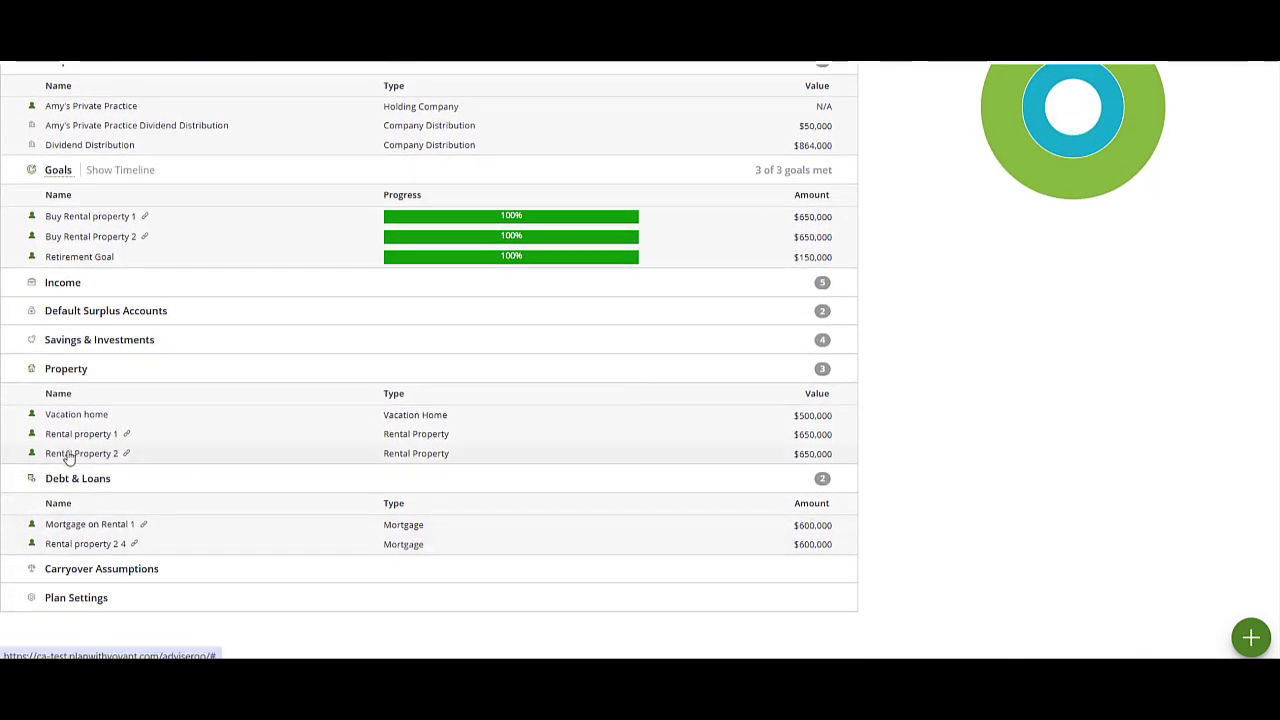
left_click(65, 455)
left_click(28, 234)
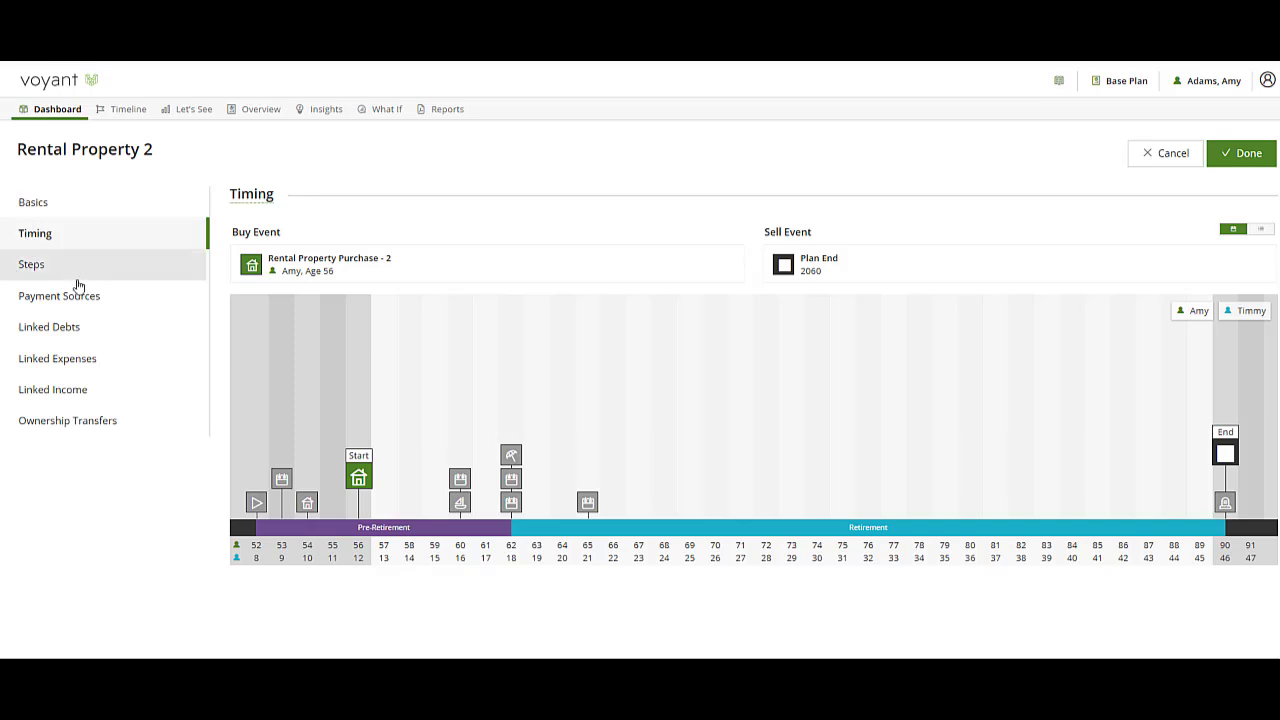
left_click(589, 504)
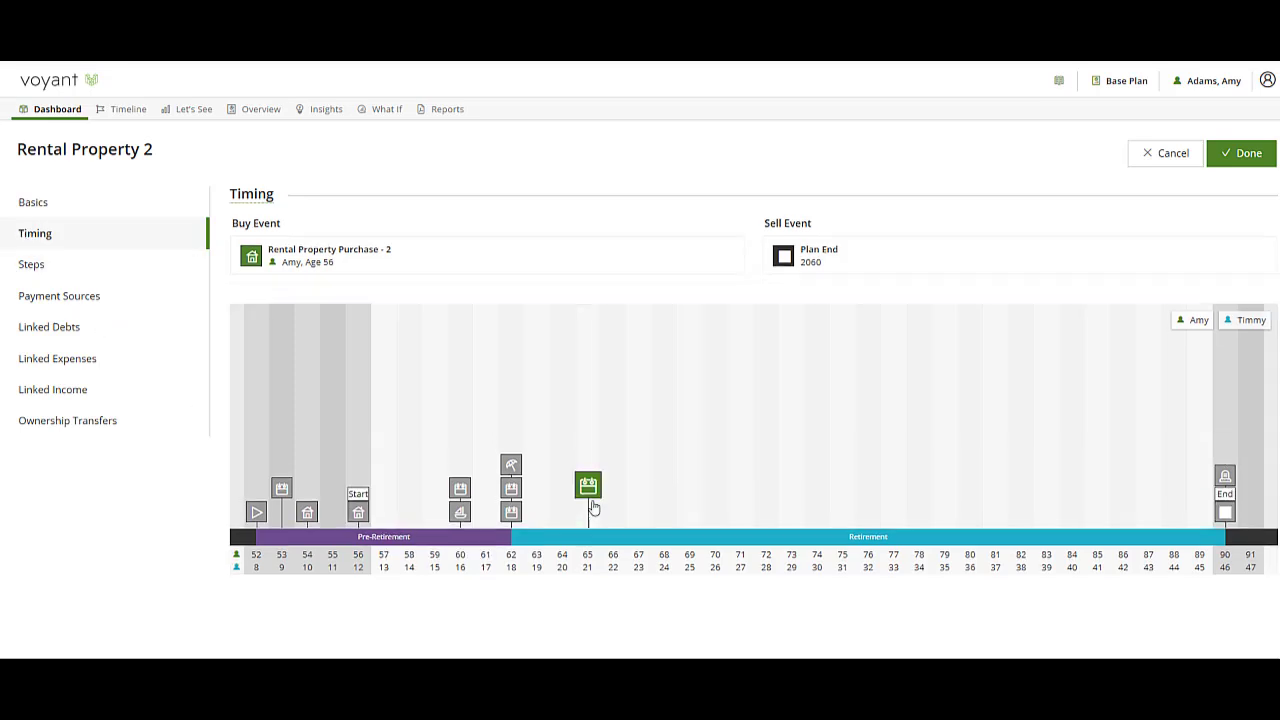
left_click(378, 296)
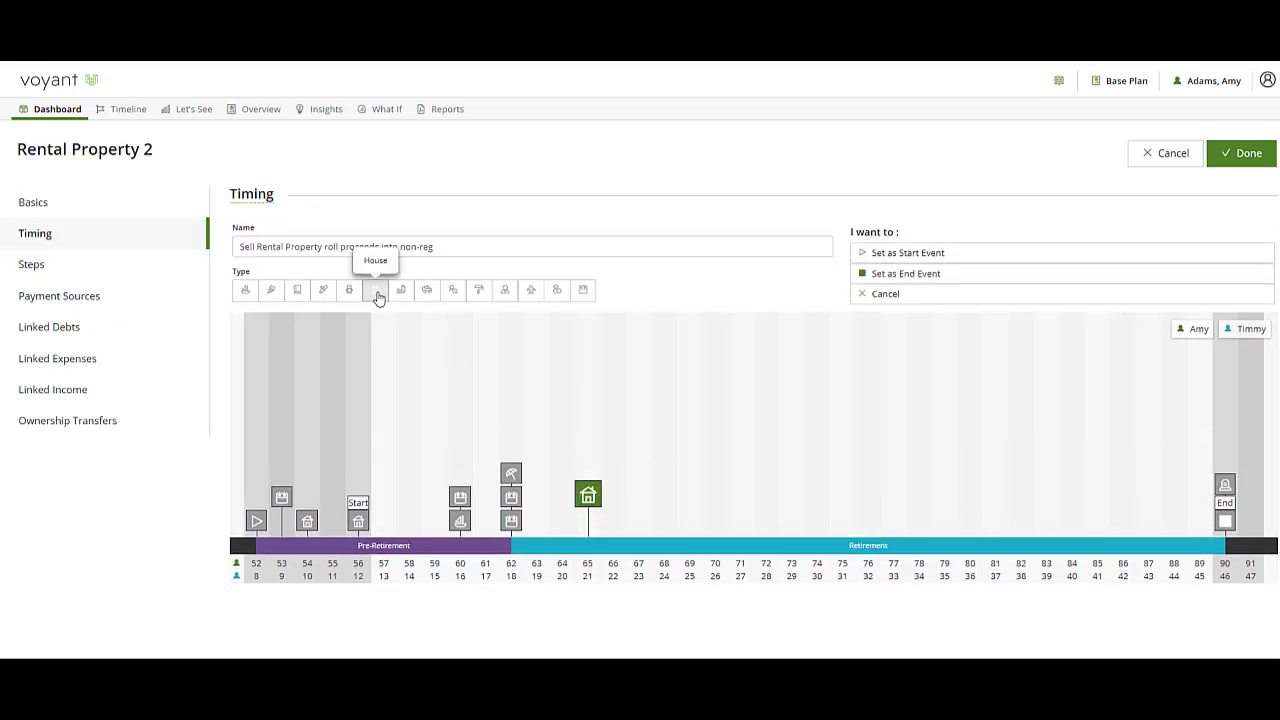
left_click(934, 275)
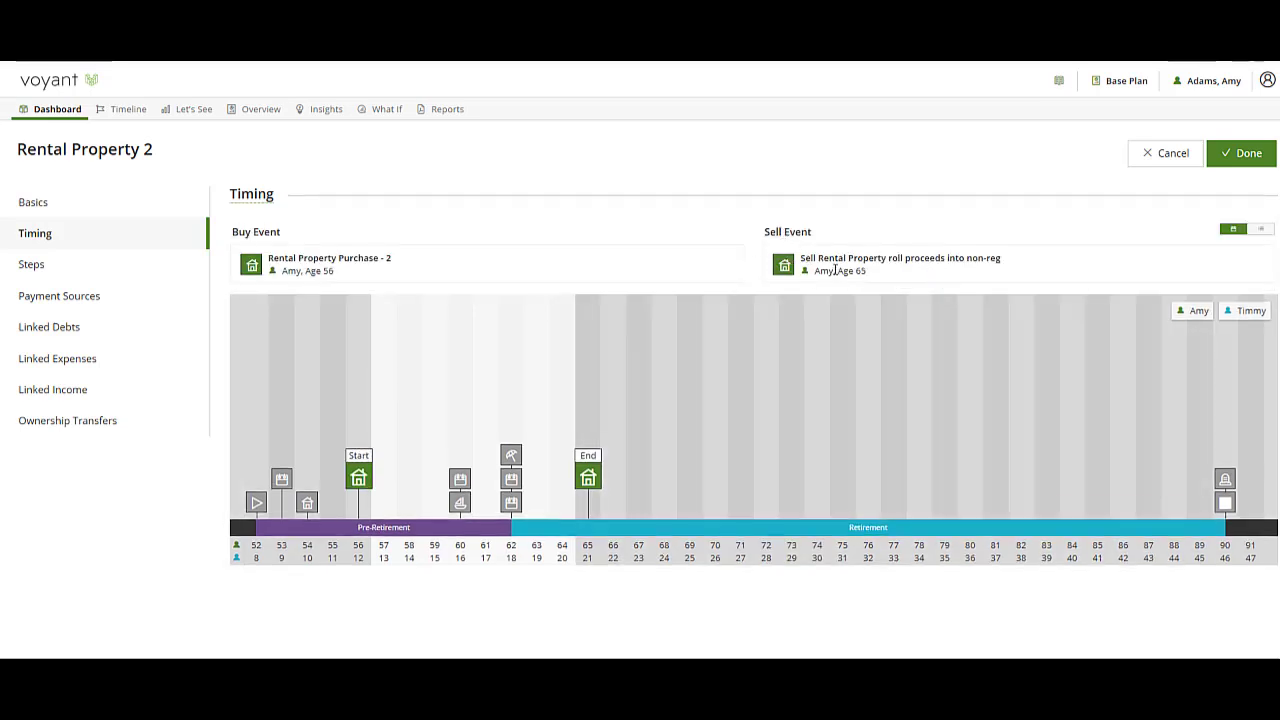
left_click(1259, 154)
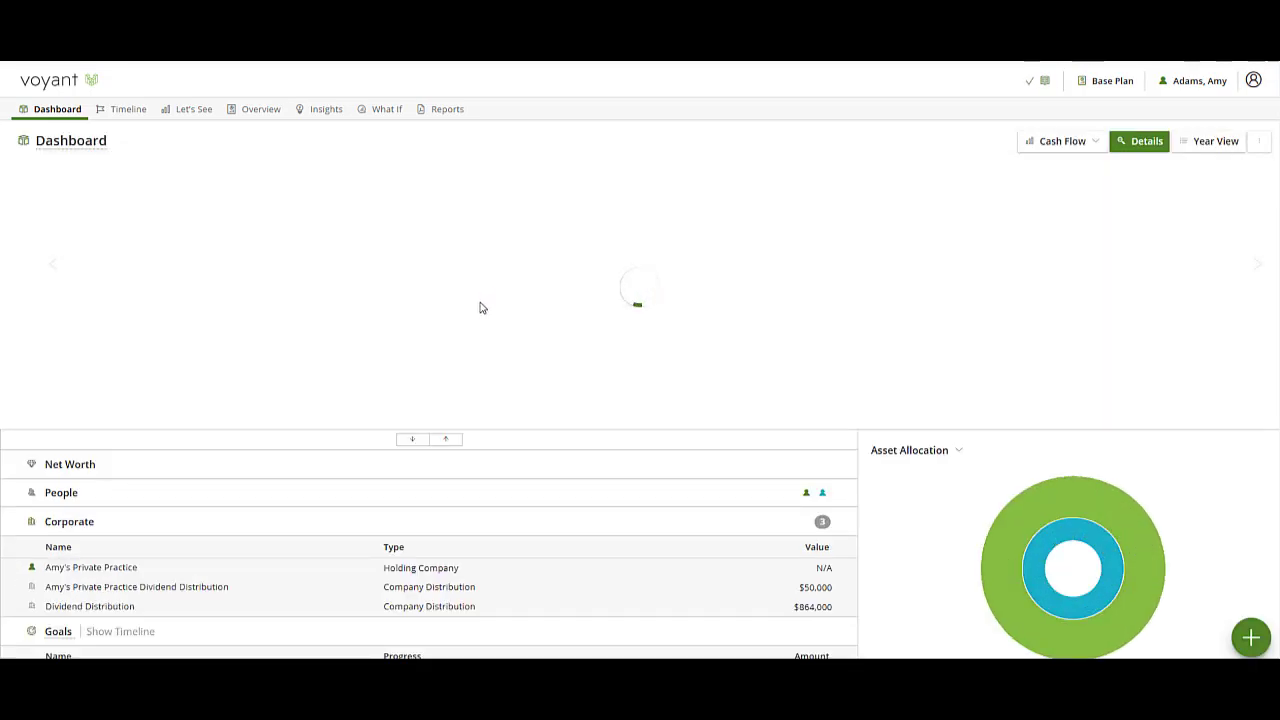
mouse_move(477, 300)
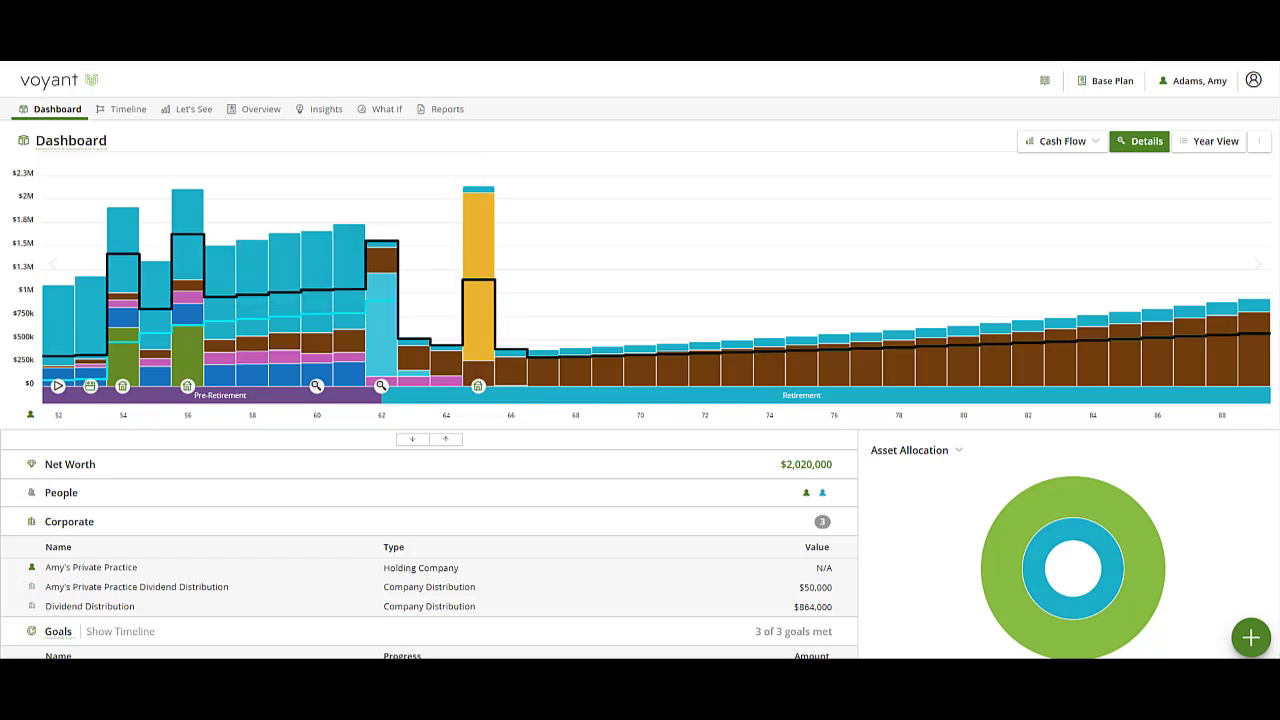
- Add a transfer from All Surplus to the Non reg account and set it to transfer All Available
left_click(1251, 637)
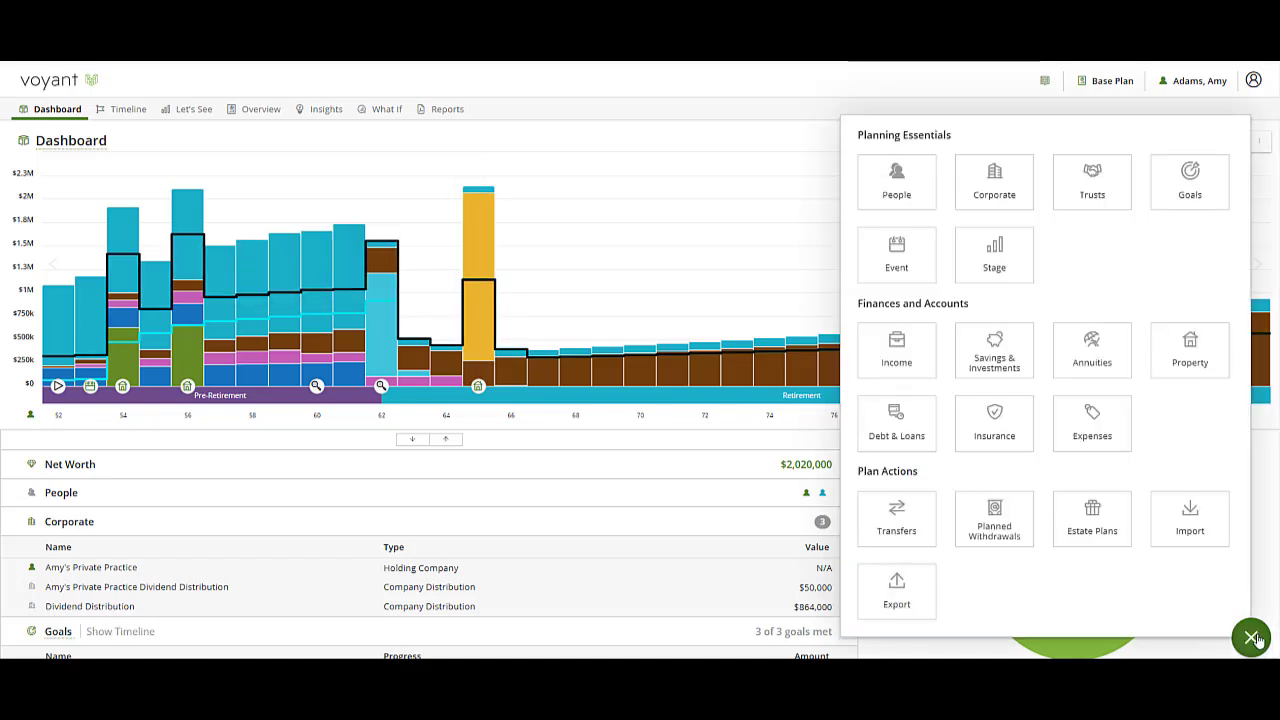
left_click(888, 532)
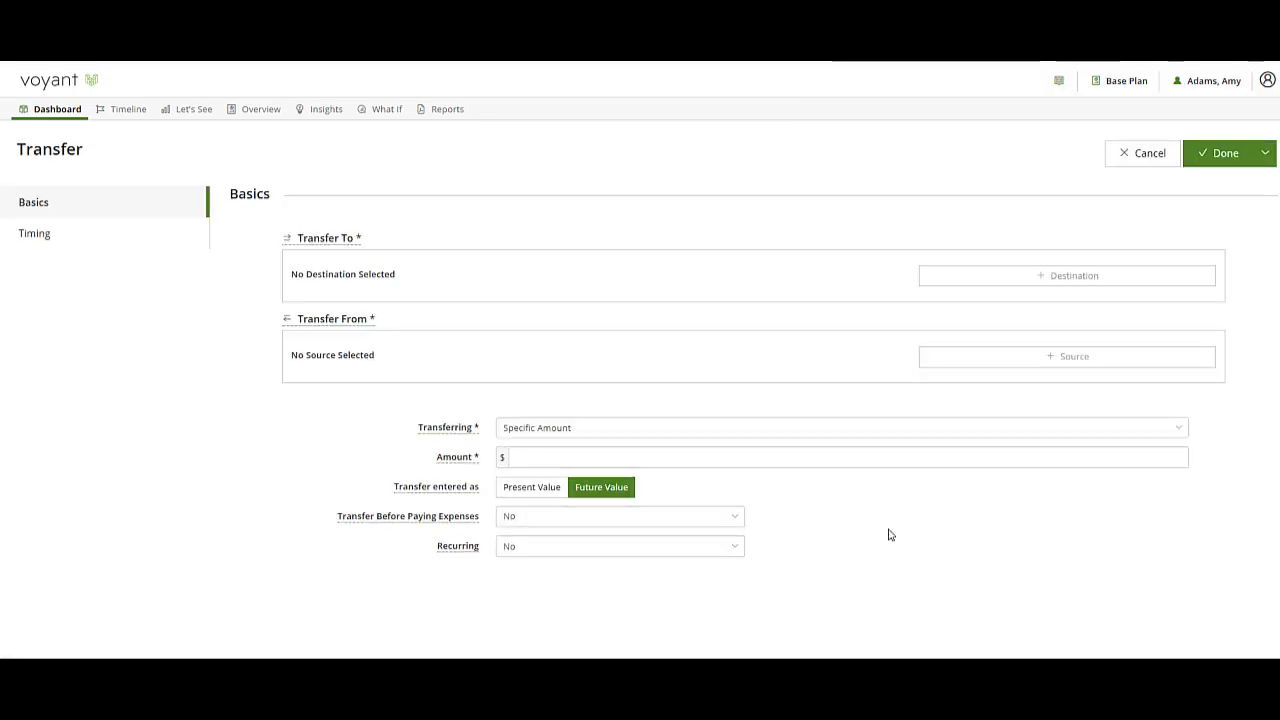
left_click(1049, 283)
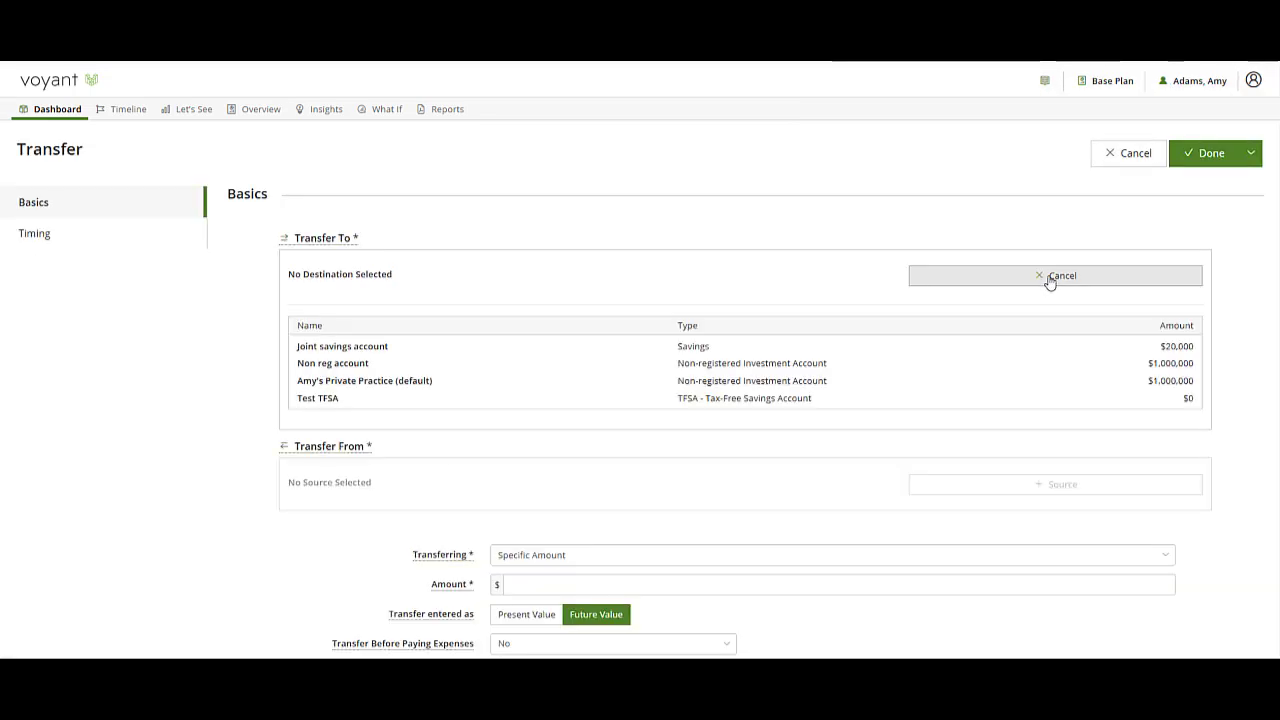
left_click(369, 366)
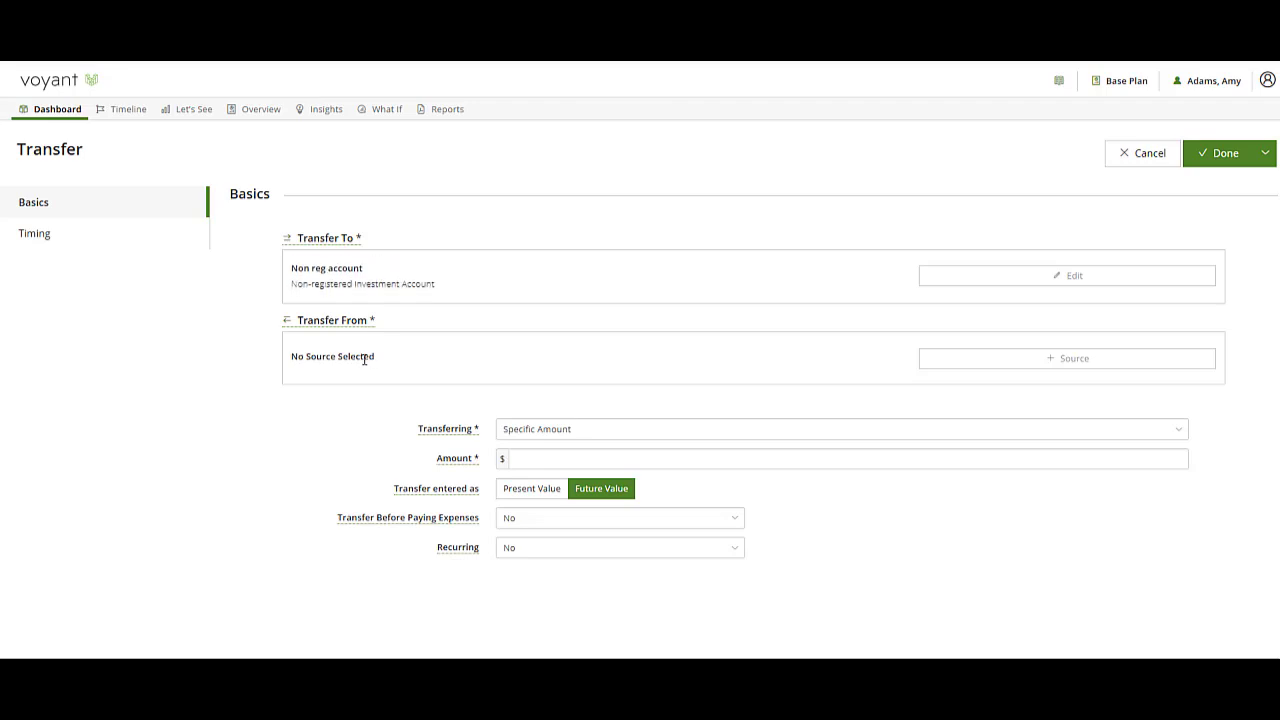
left_click(1088, 361)
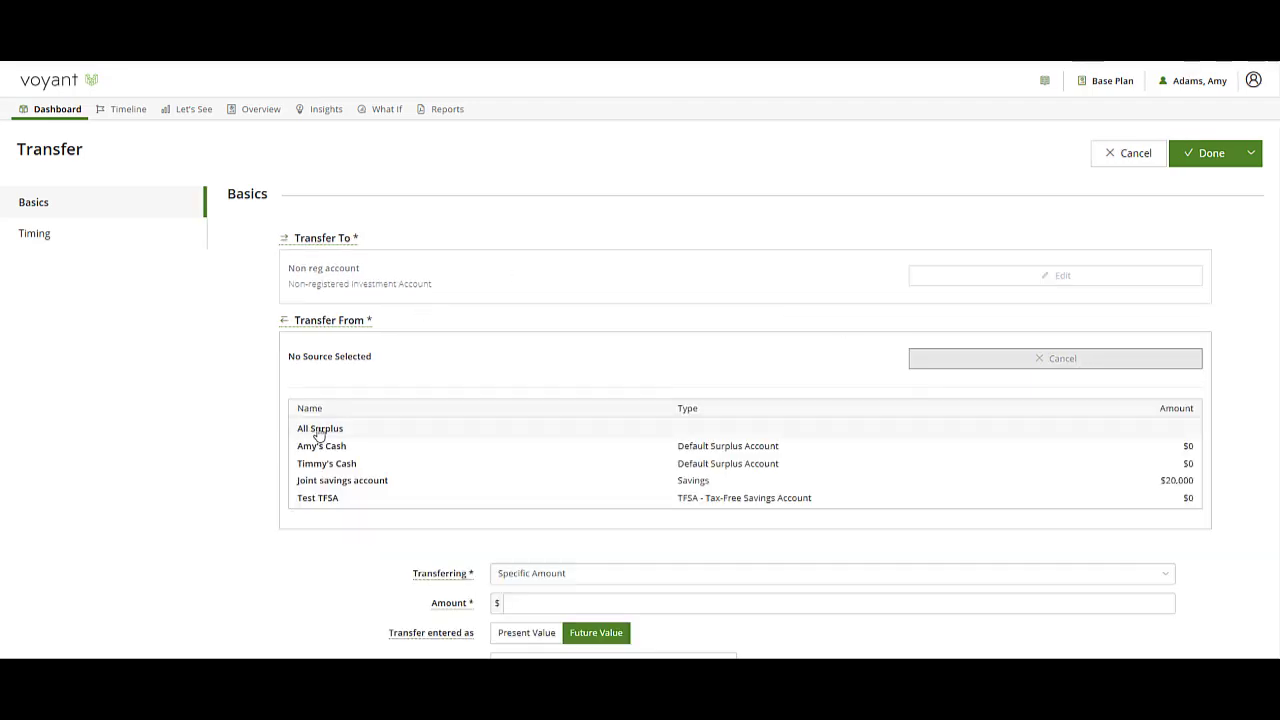
left_click(318, 430)
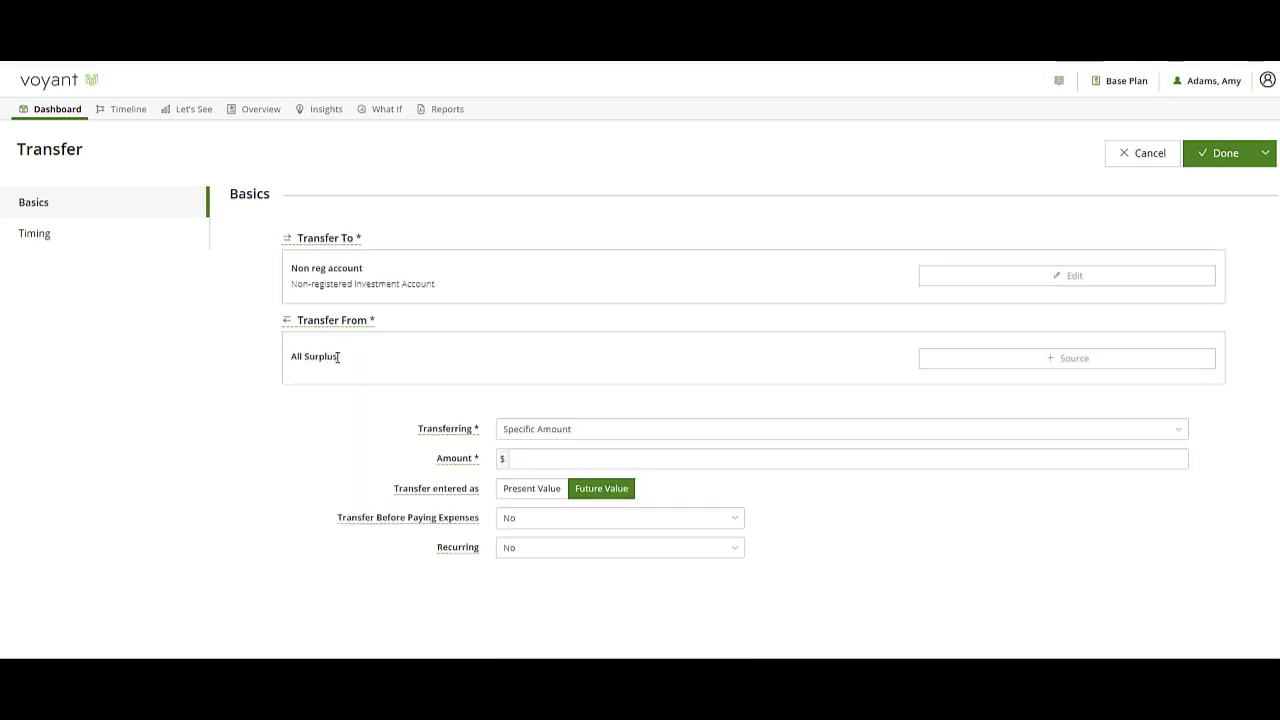
left_click(574, 433)
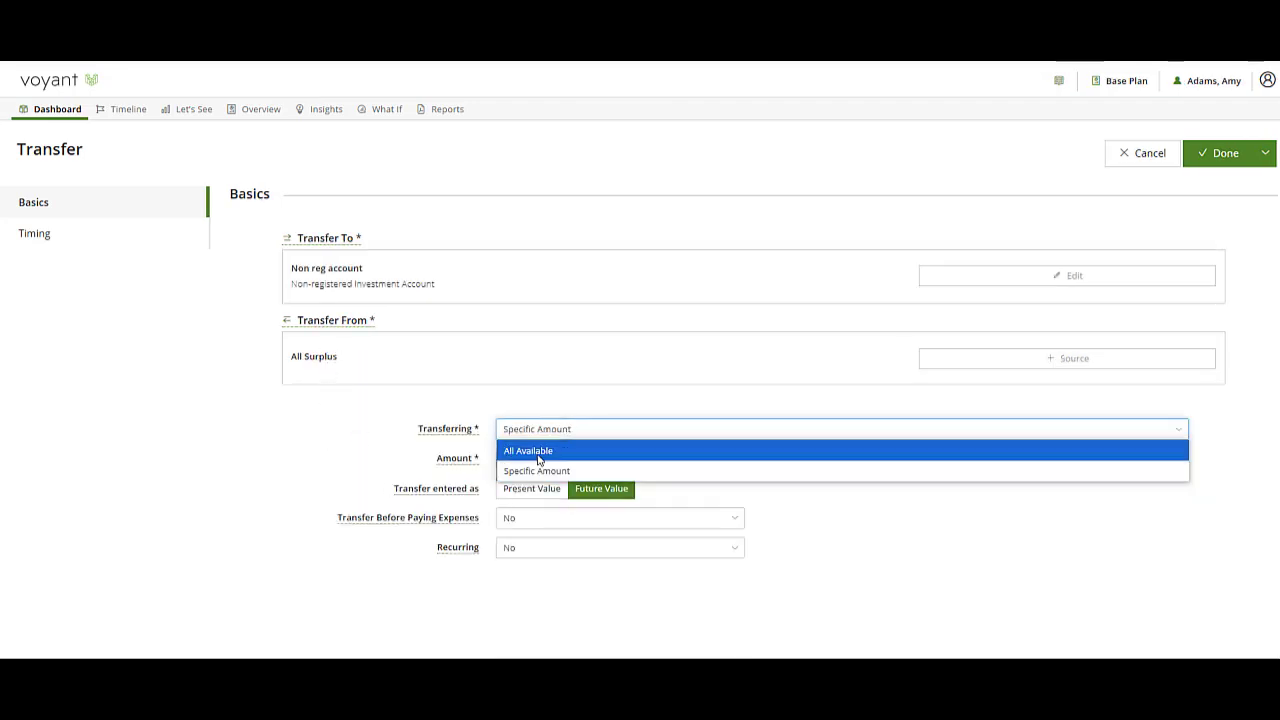
left_click(537, 455)
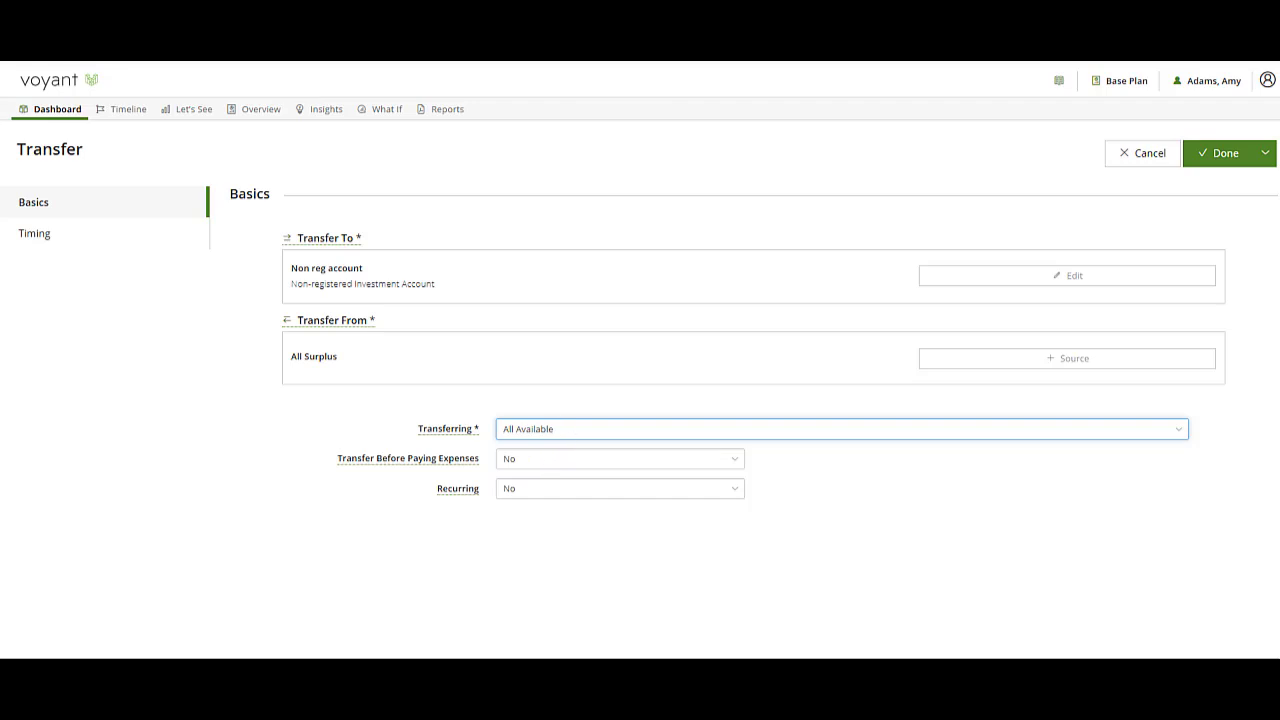
- Time the transfer to the age-65 "Sell Rental Property roll proceeds into non-reg" event and save it
left_click(45, 240)
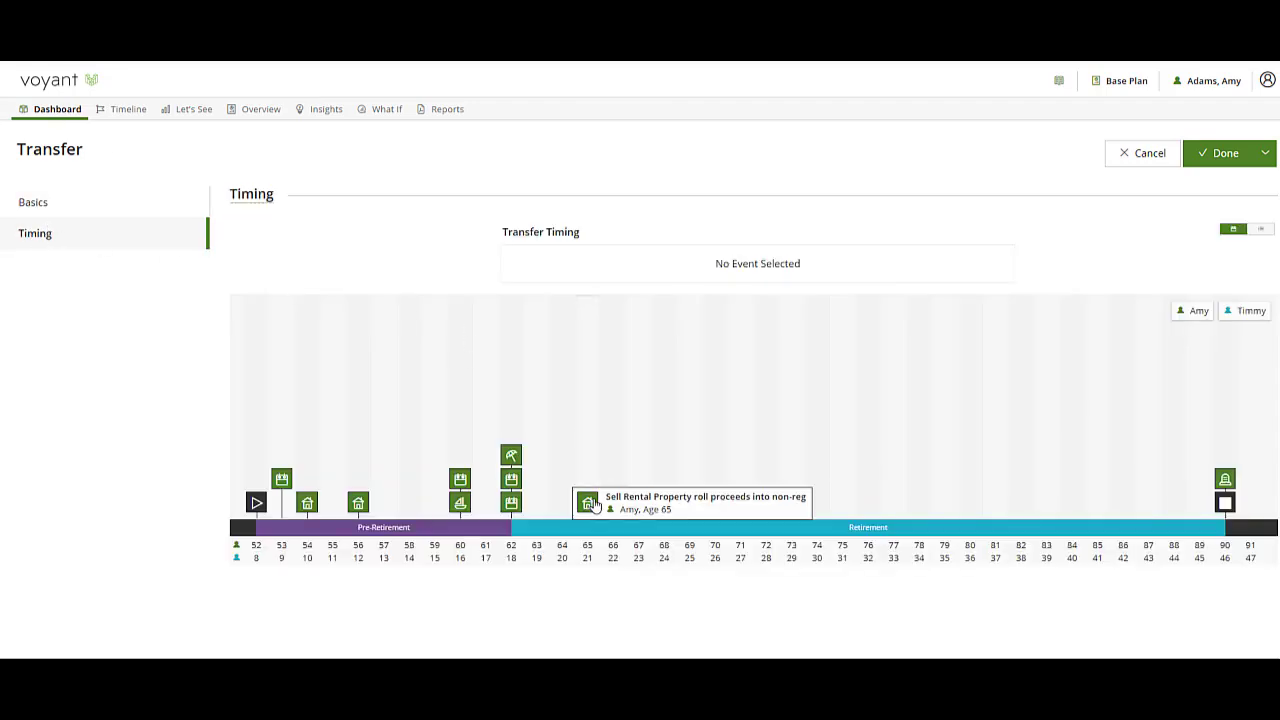
left_click(590, 502)
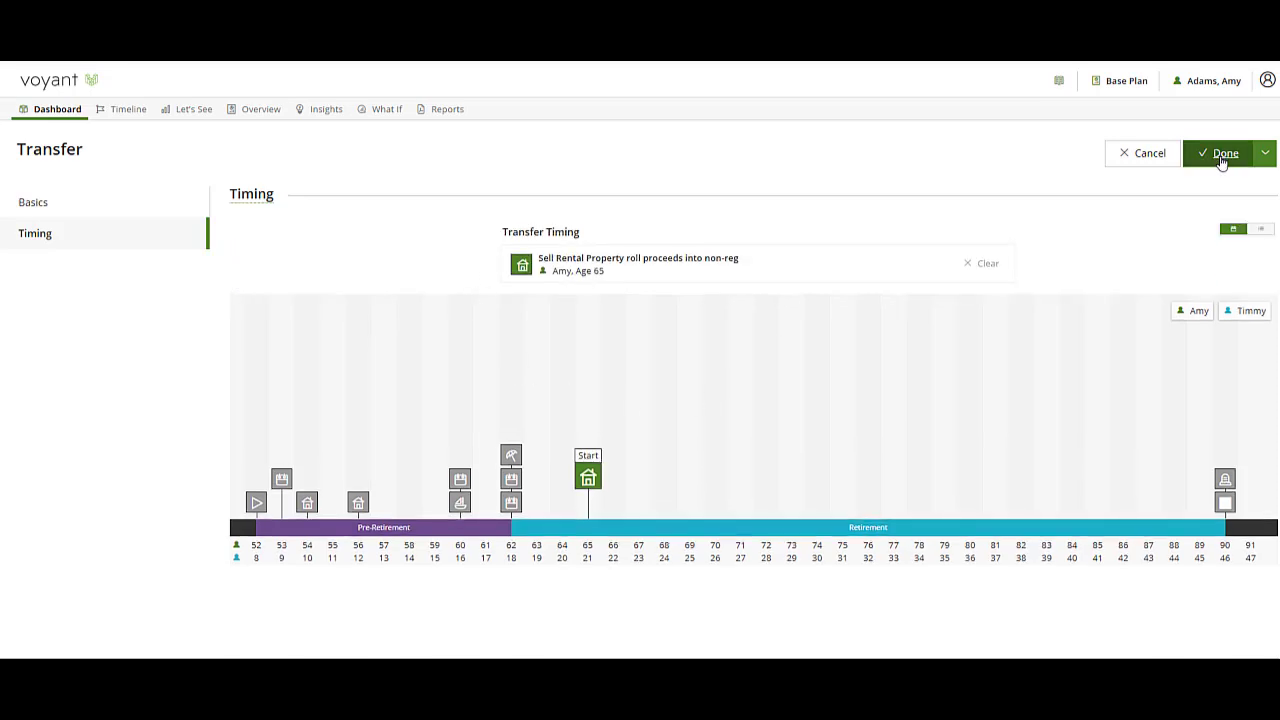
left_click(1221, 158)
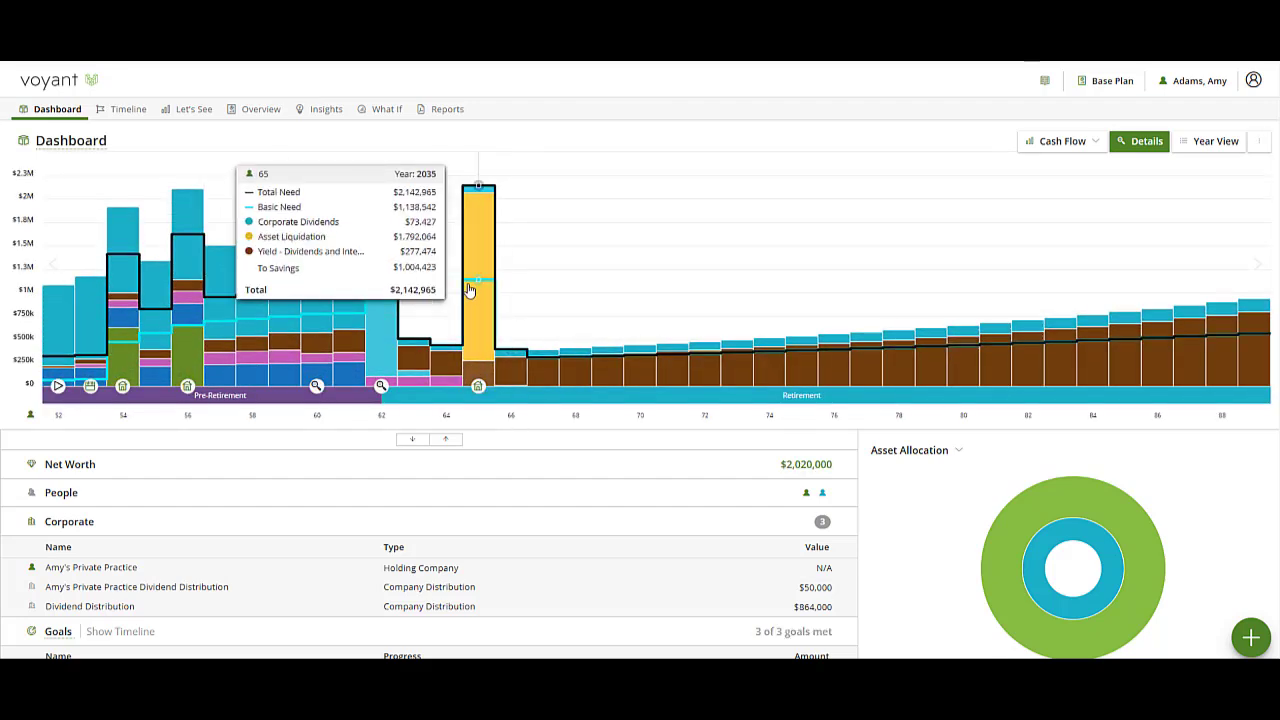
- In the 2035 year view, examine the cash flow income and the Non reg account's investment details, including its contributions
left_click(1233, 147)
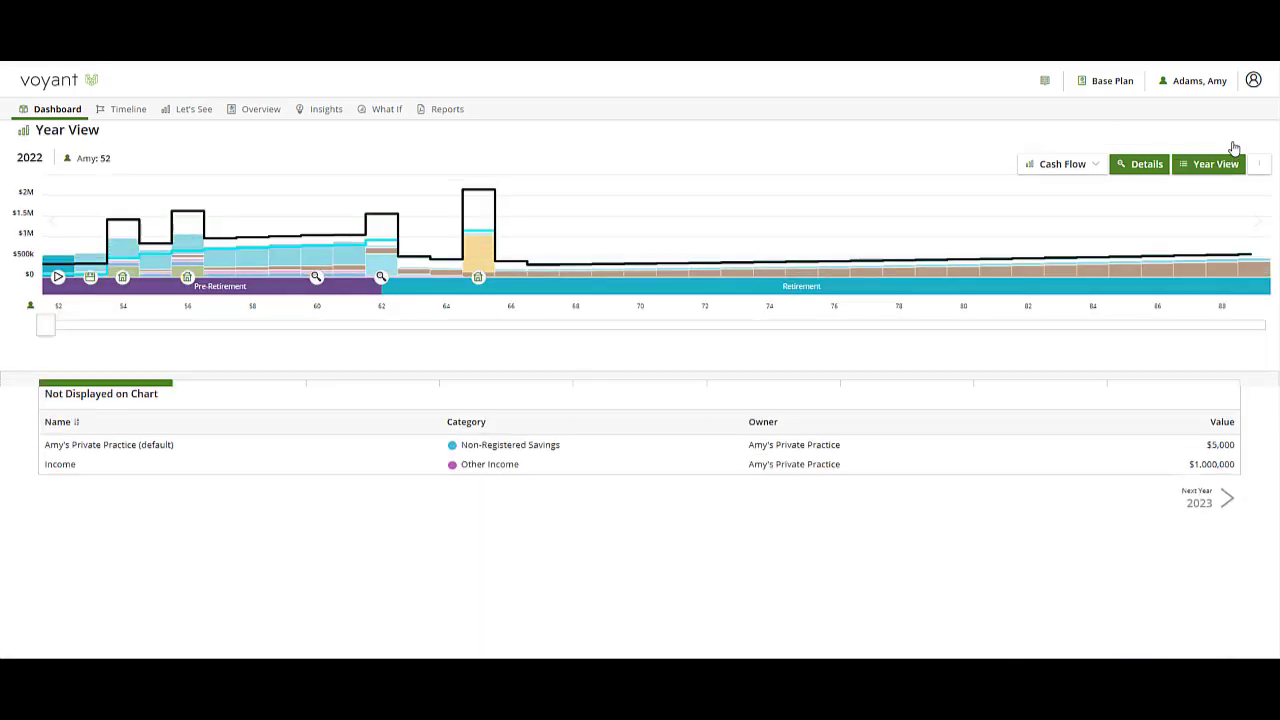
left_click_drag(47, 326, 475, 328)
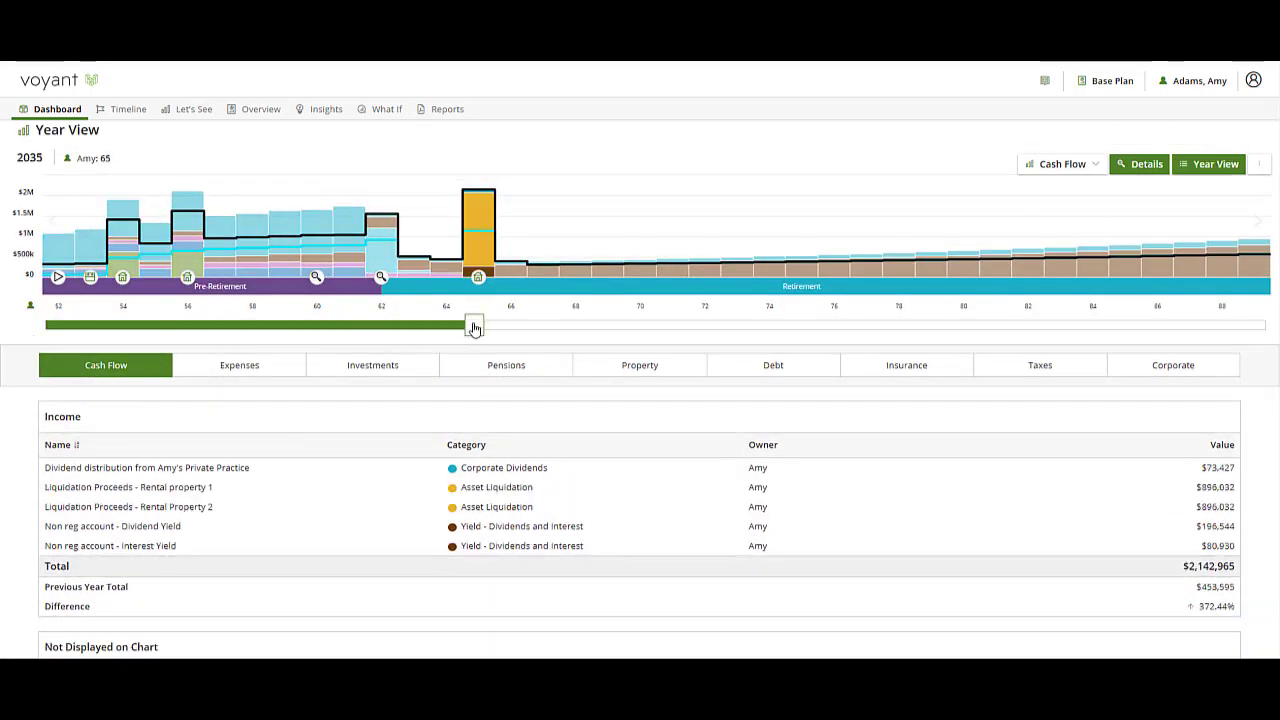
left_click(379, 368)
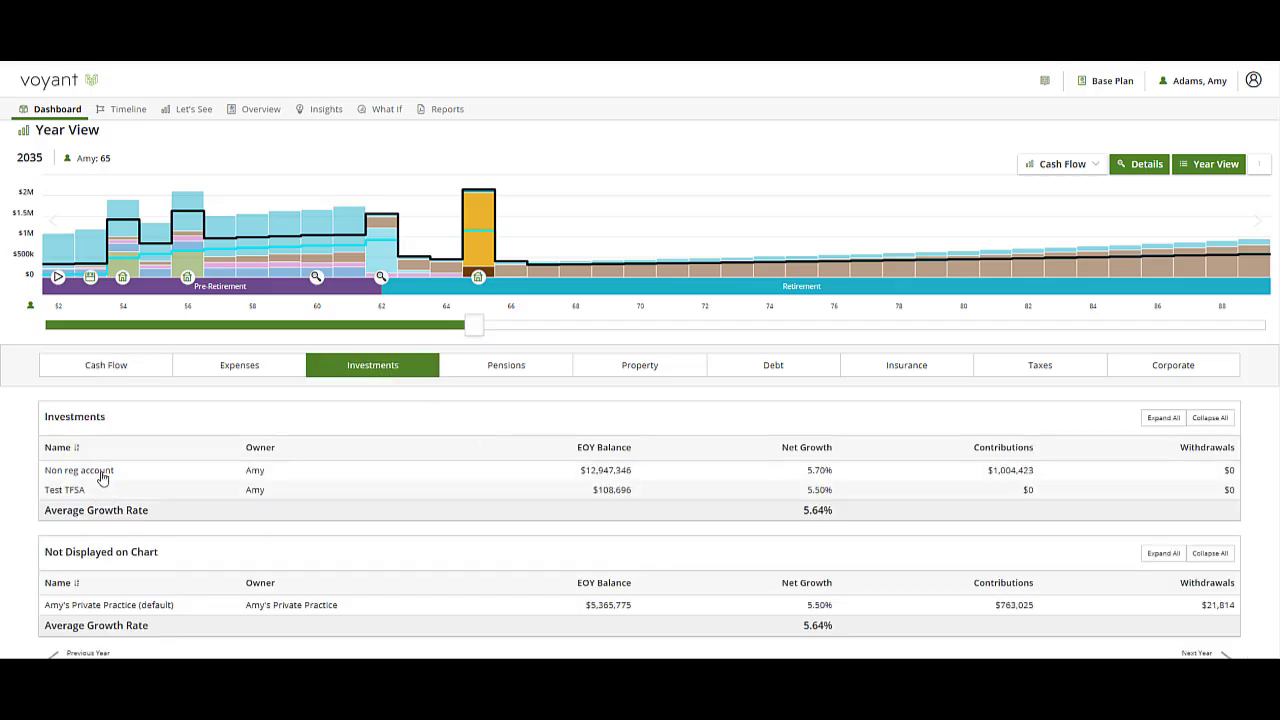
left_click(994, 472)
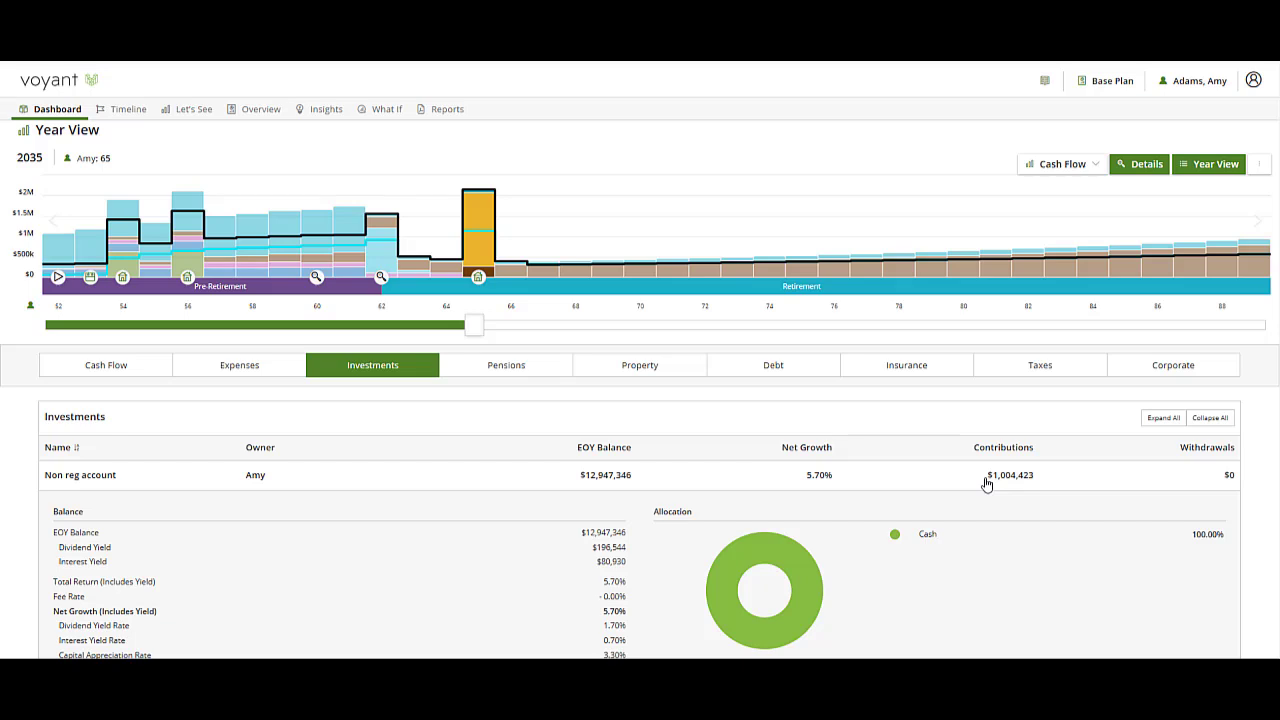
- Open the client's support request form for sharing client access and begin its message
left_click(1201, 84)
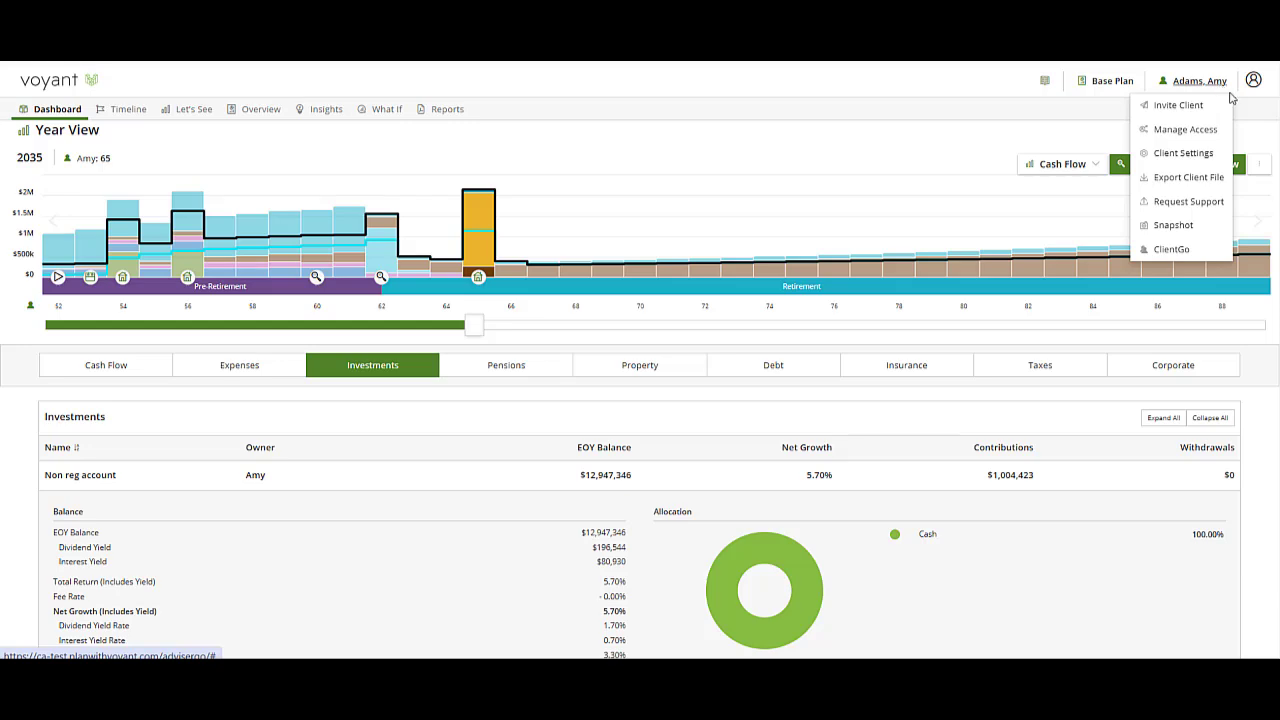
left_click(1179, 206)
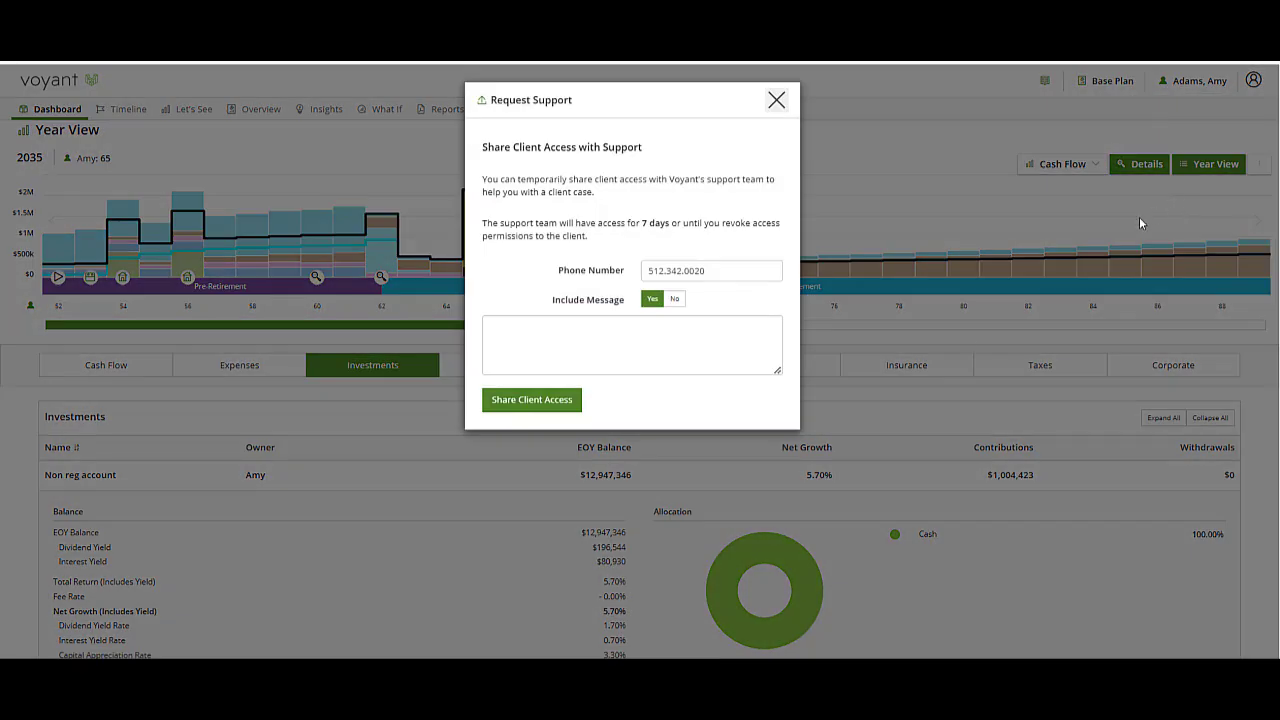
left_click(764, 358)
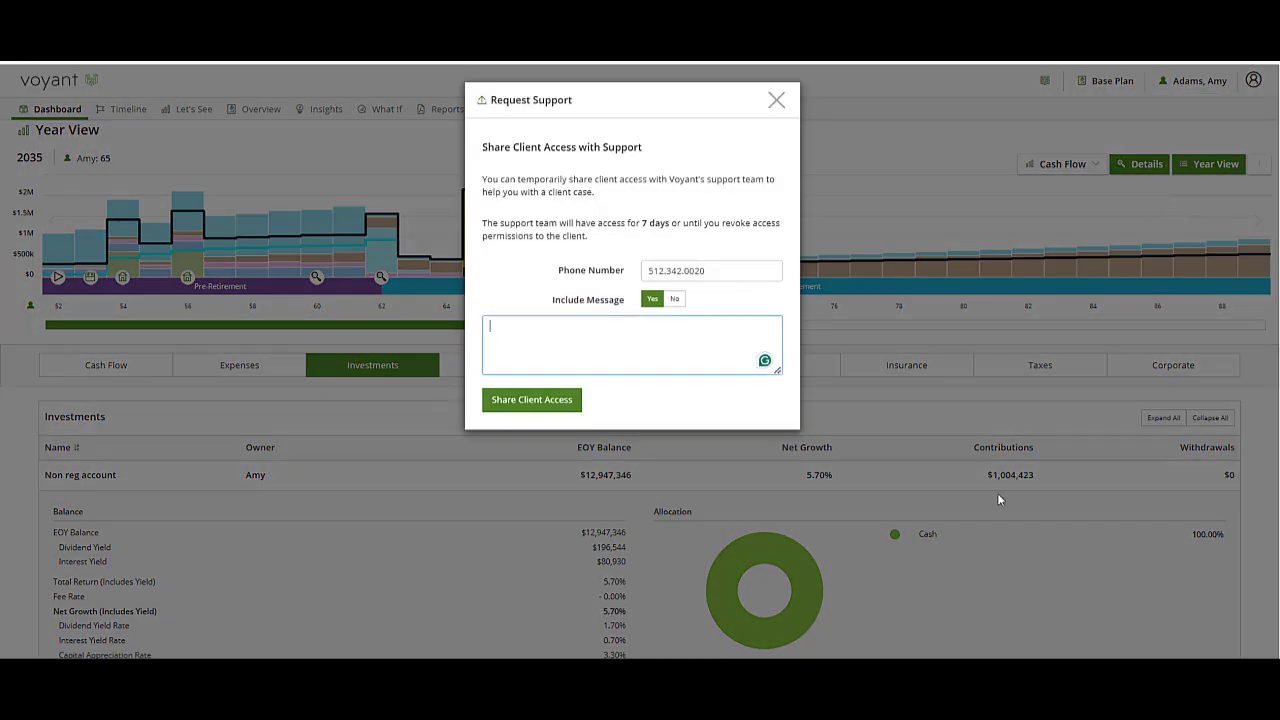